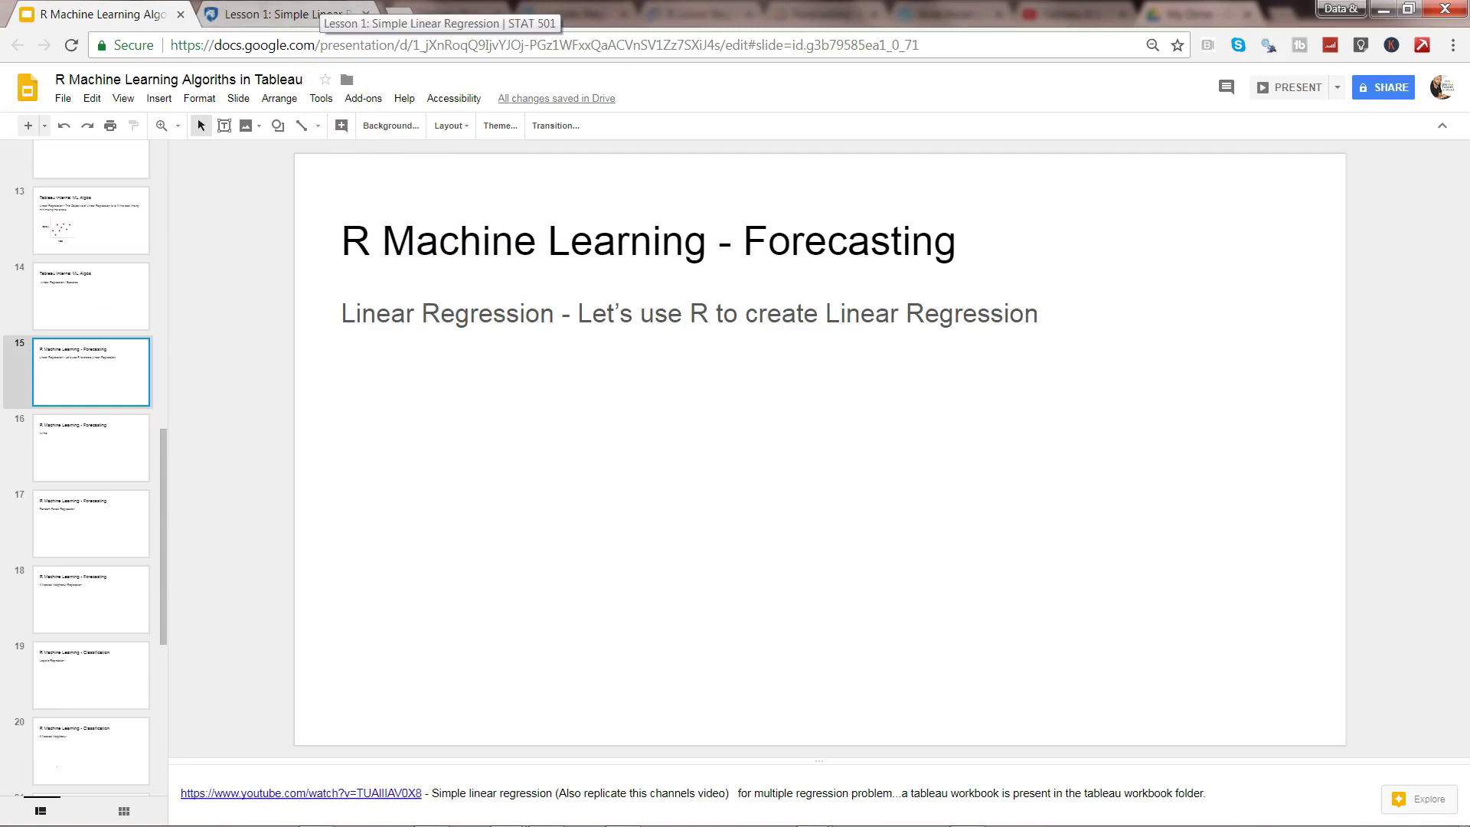
Switch to the 'Lesson 1: Simple Linear Regression' browser tab.
click(322, 14)
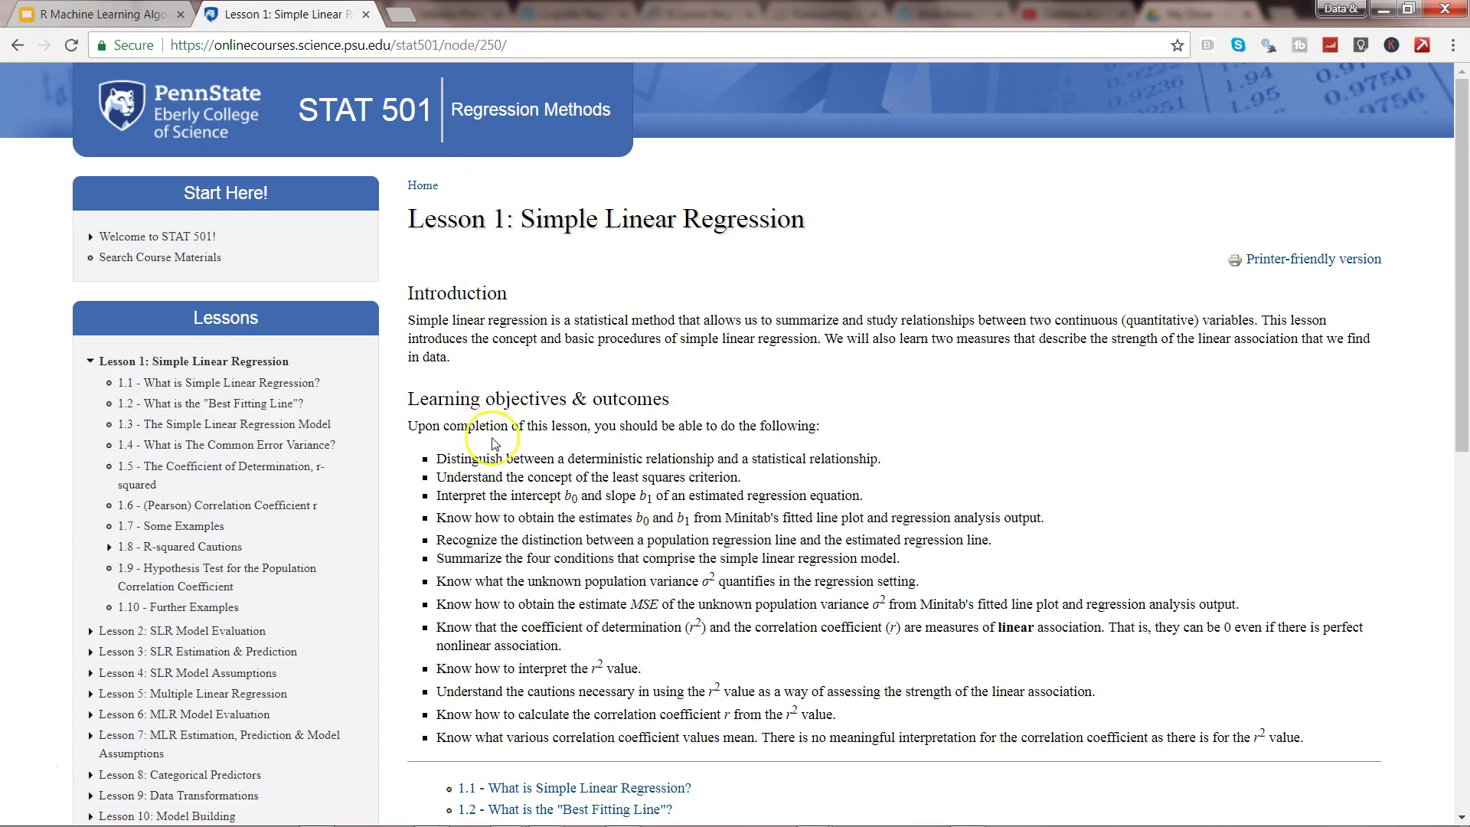
Scroll down through the STAT 501 lesson page and back up to its introduction.
scroll(494, 444, down, 10)
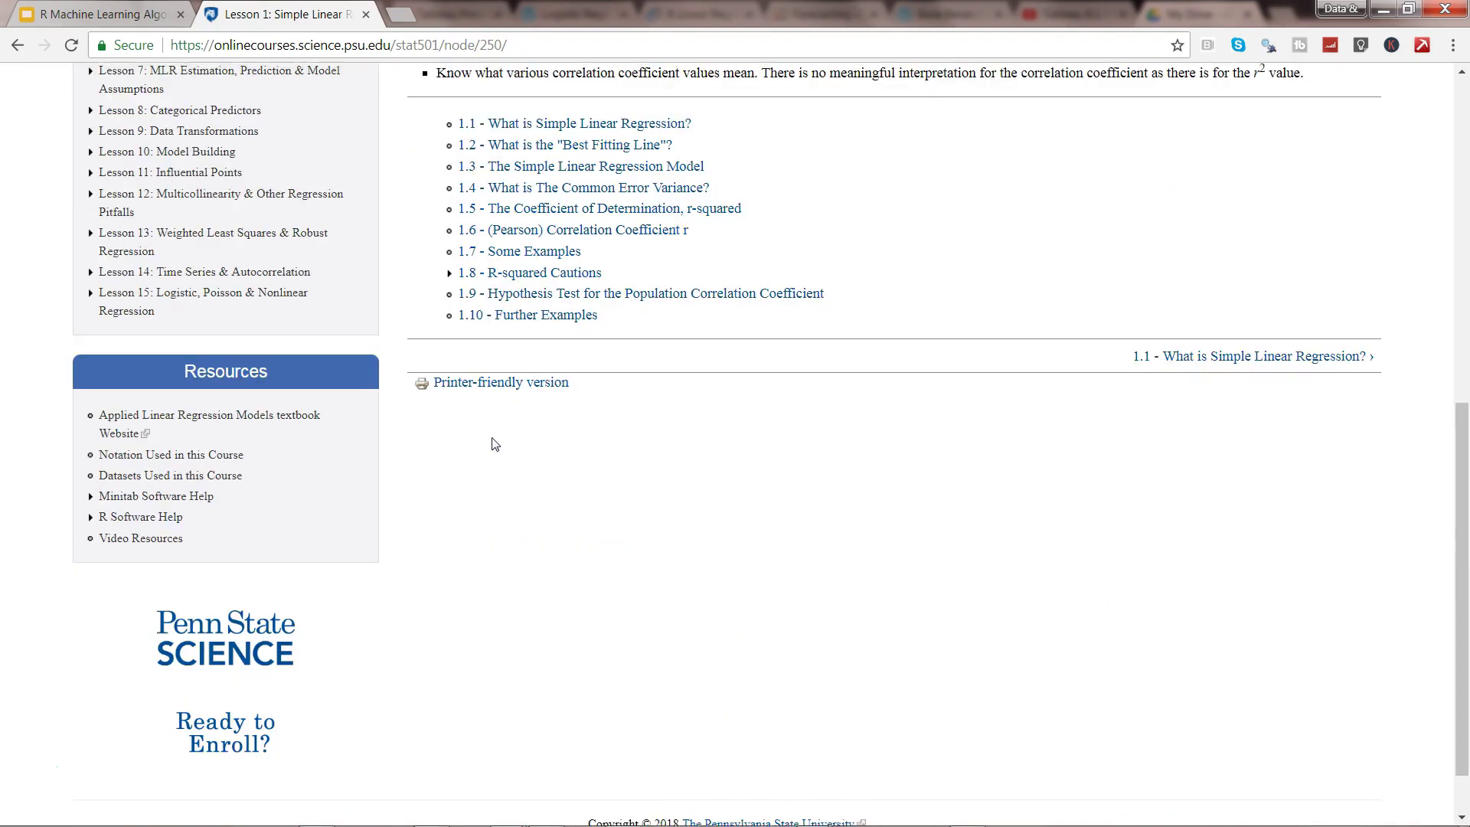
scroll(493, 444, up, 10)
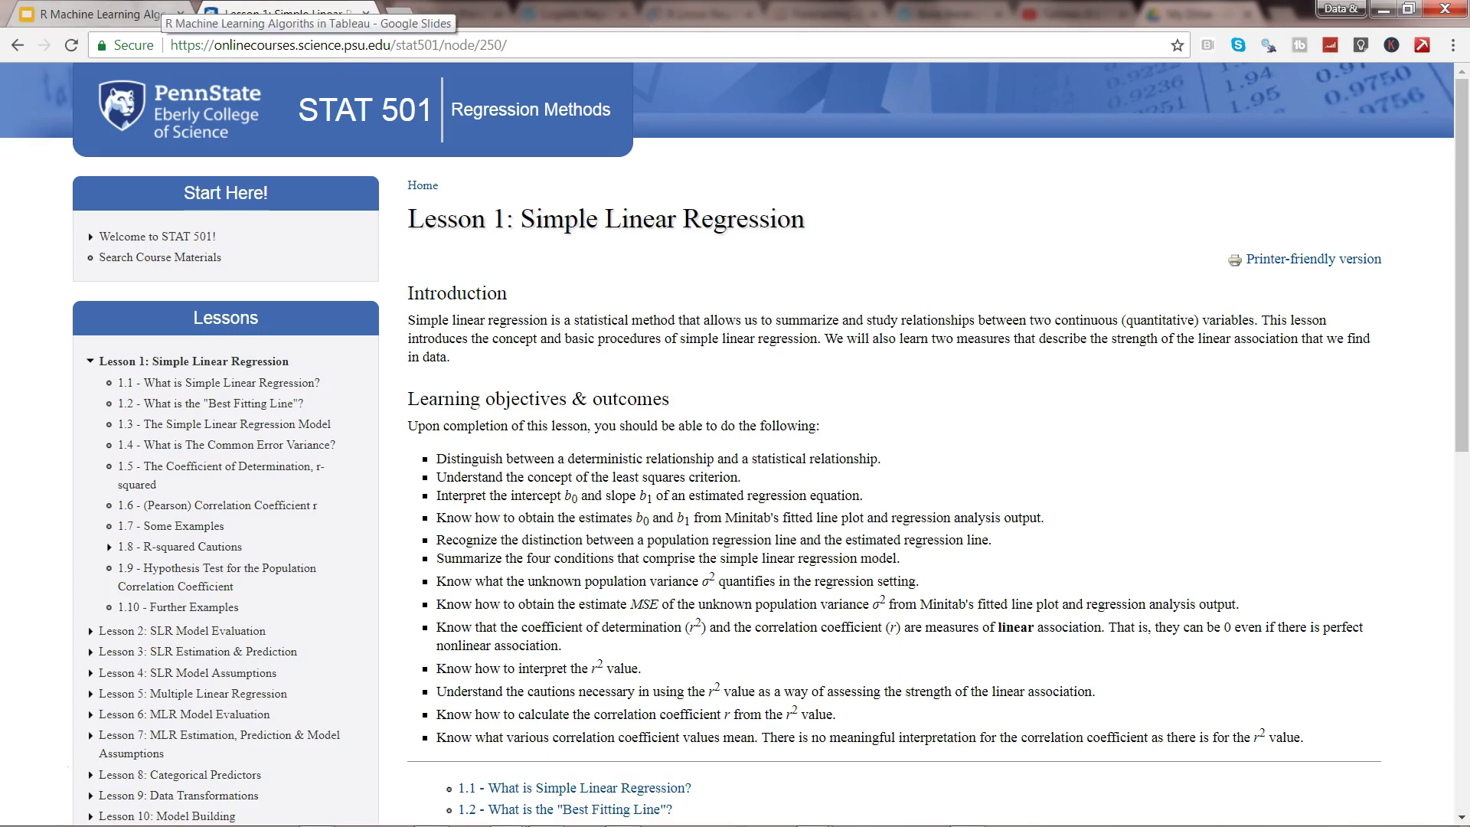
Bring up the R Console and highlight the library(Rserve) and Rserve() commands.
click(157, 13)
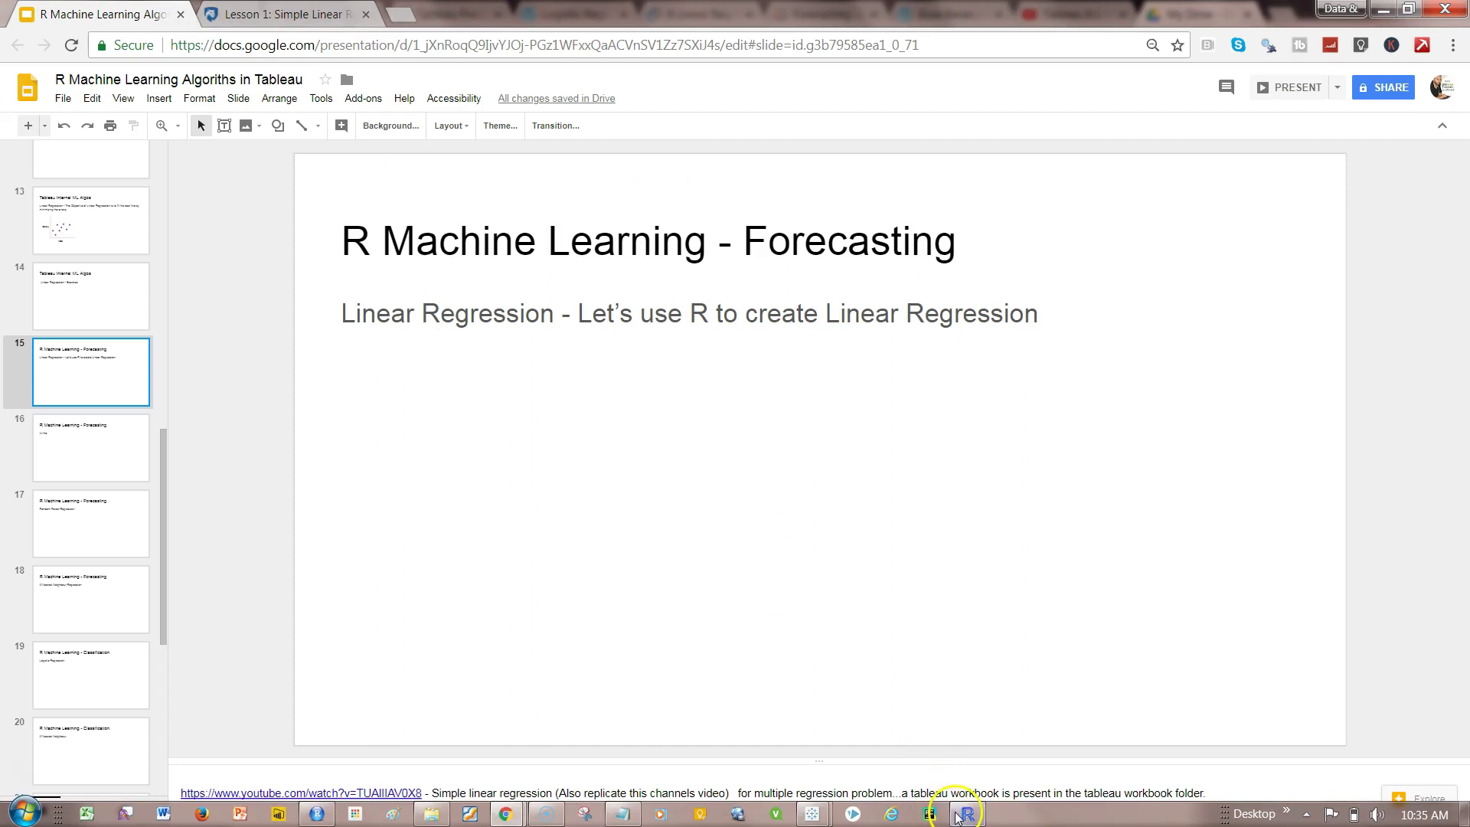
click(962, 814)
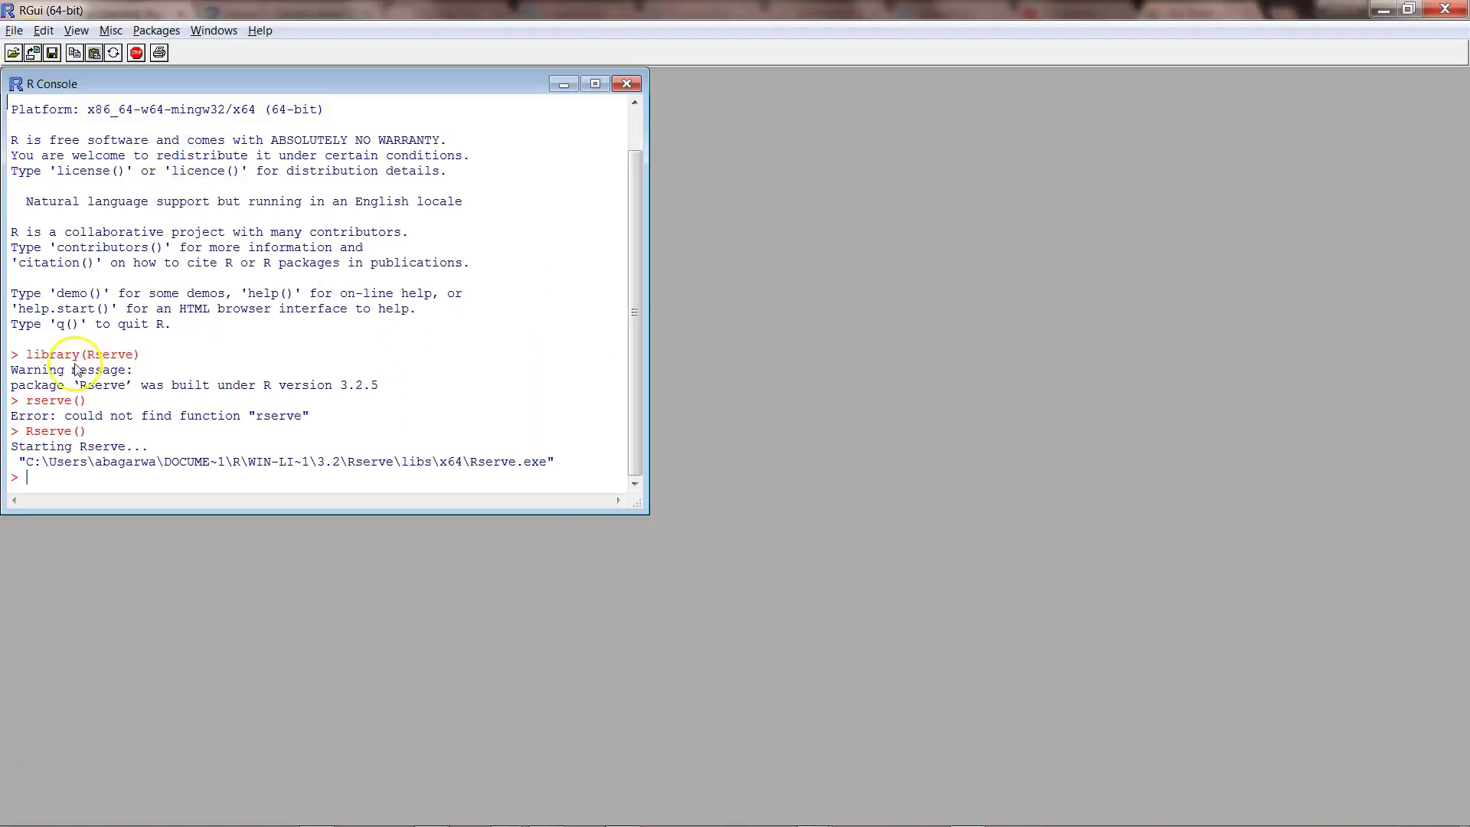
drag(34, 354, 129, 361)
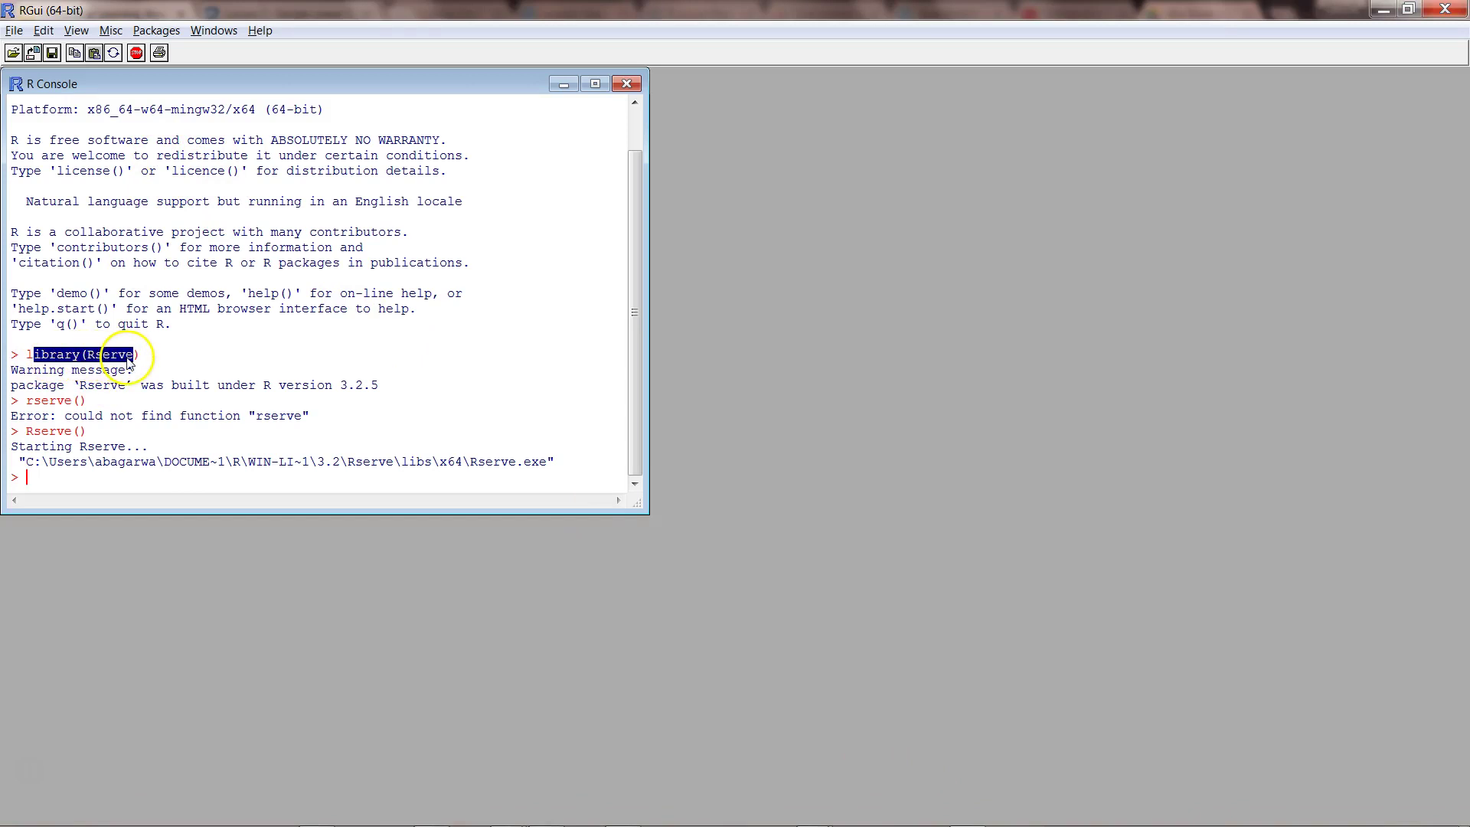
click(70, 360)
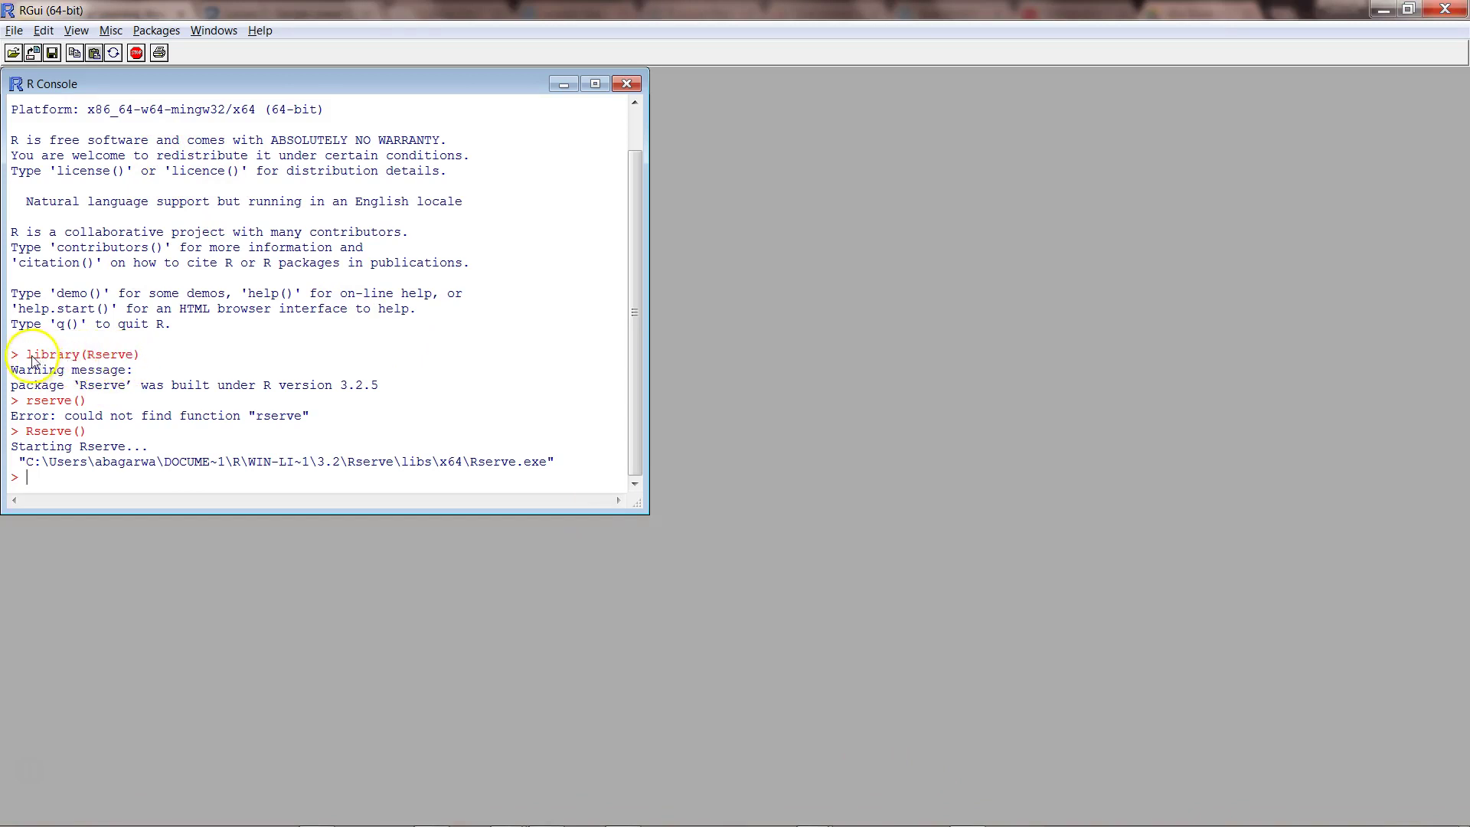
drag(27, 357, 143, 356)
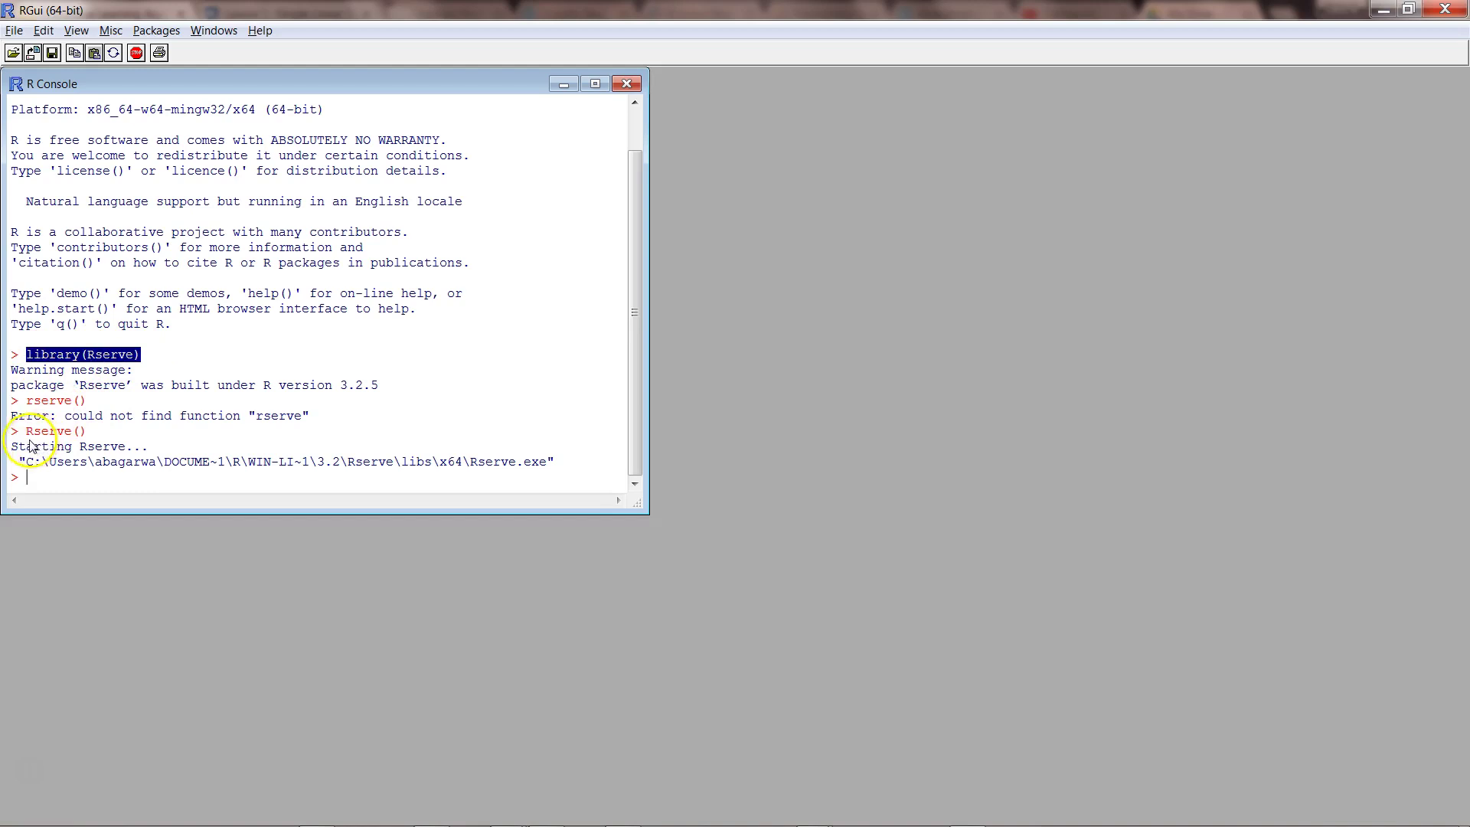
drag(26, 432, 88, 433)
click(92, 440)
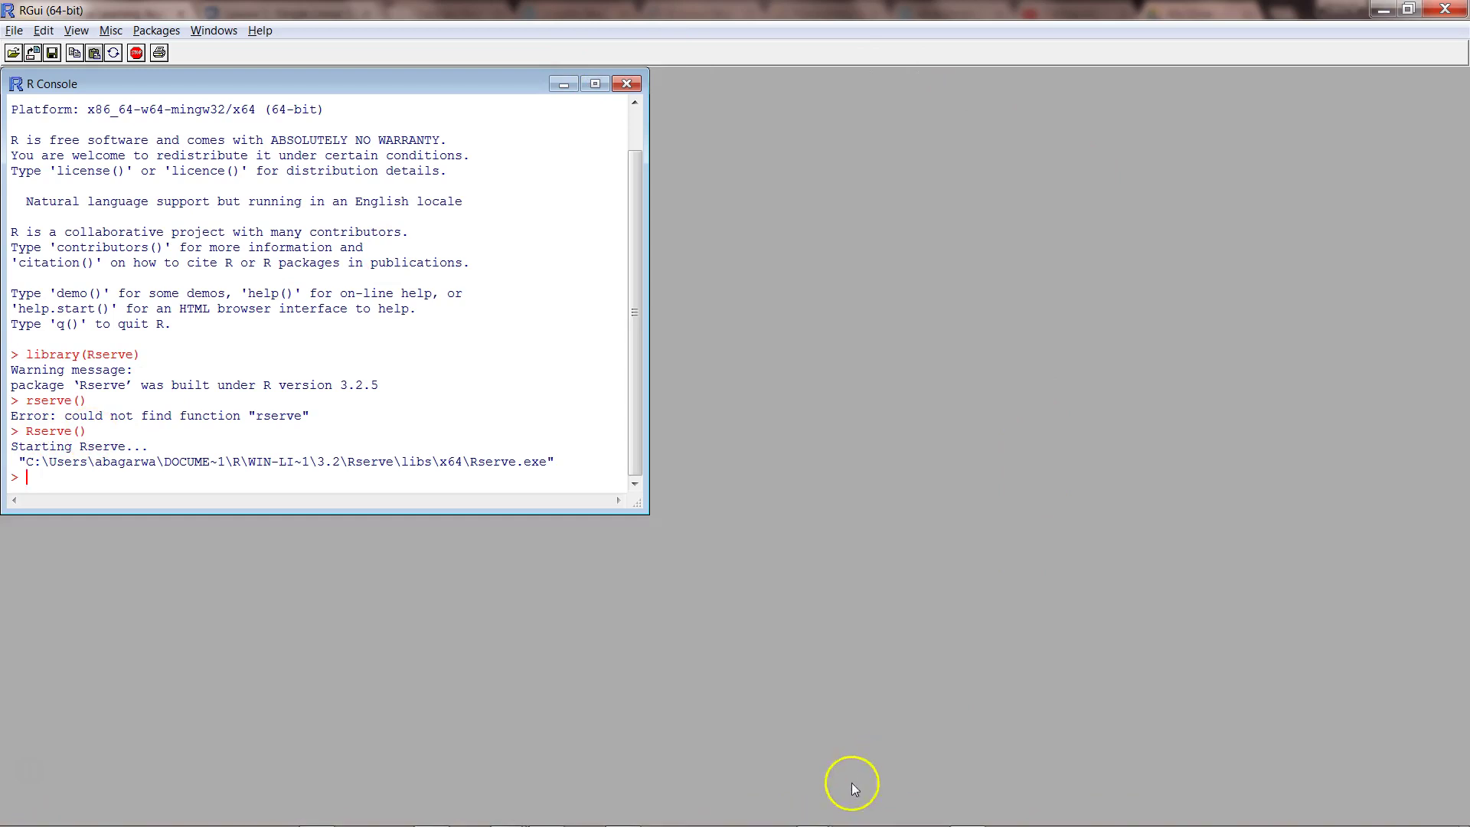
Connect Book3 to the Sales Excel file in YT Videos > Tableau > Udemy - ML Course.
mouse_move(813, 812)
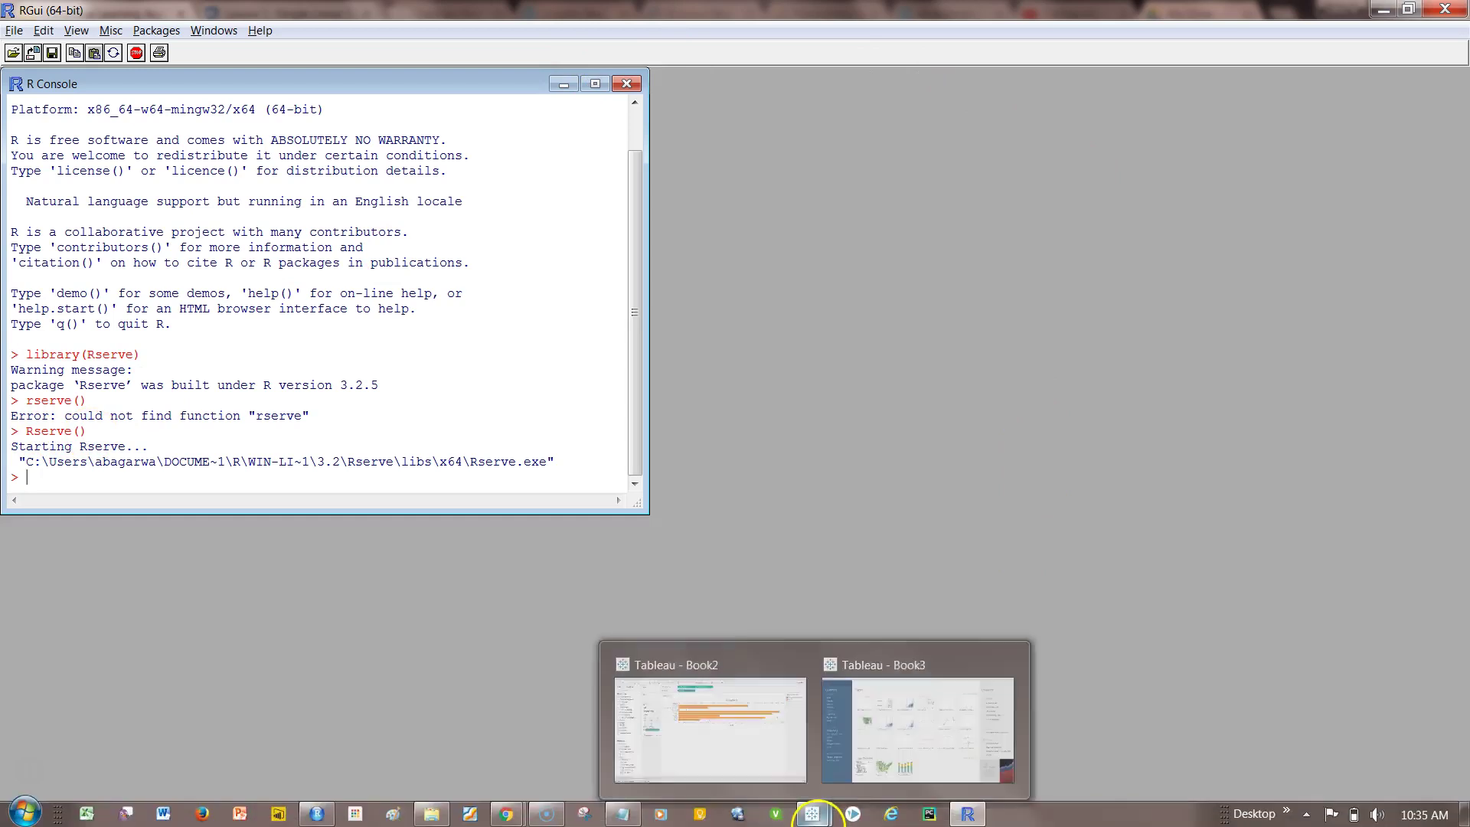
click(916, 741)
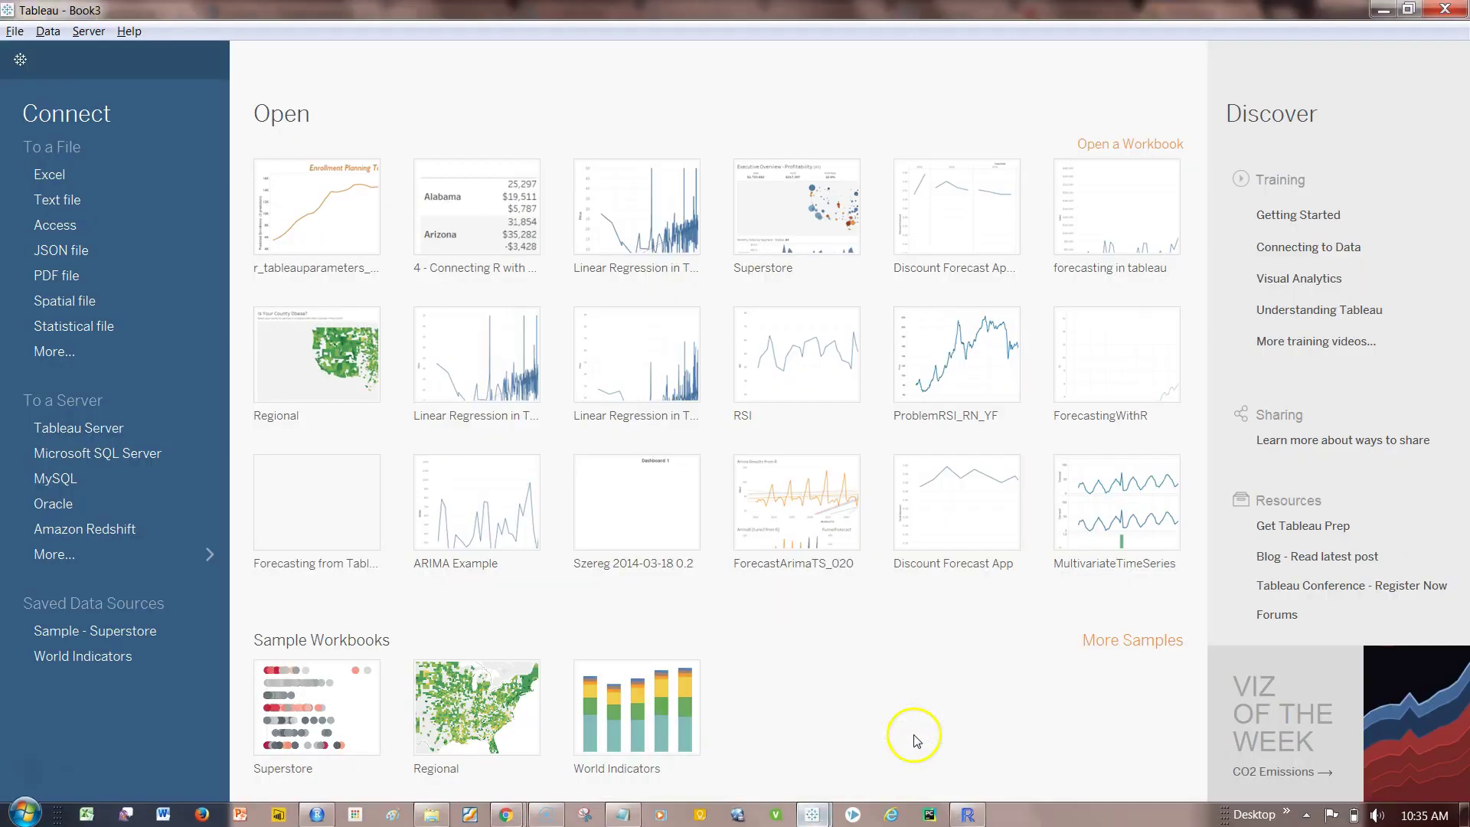
click(136, 174)
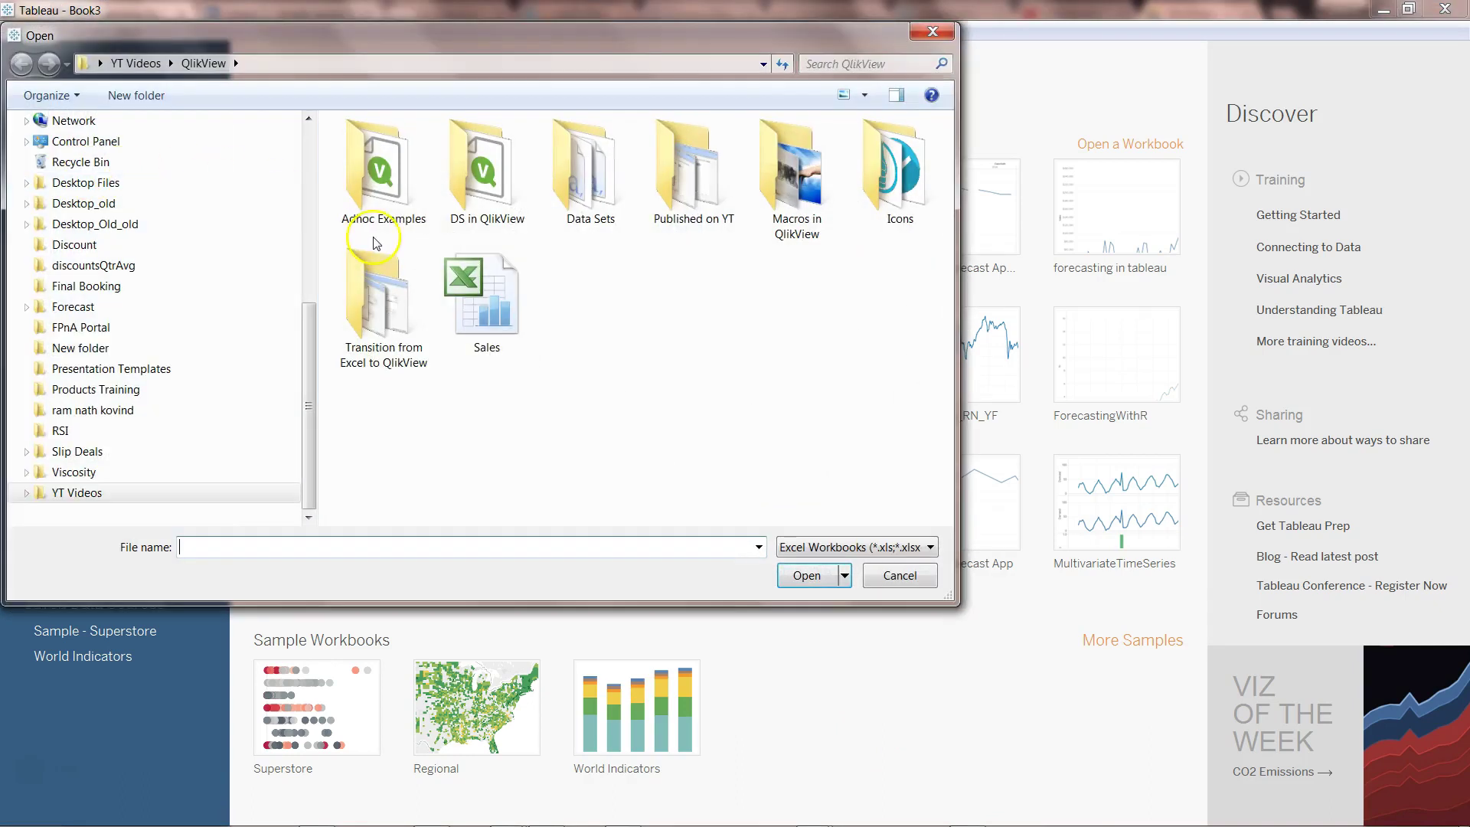
click(490, 340)
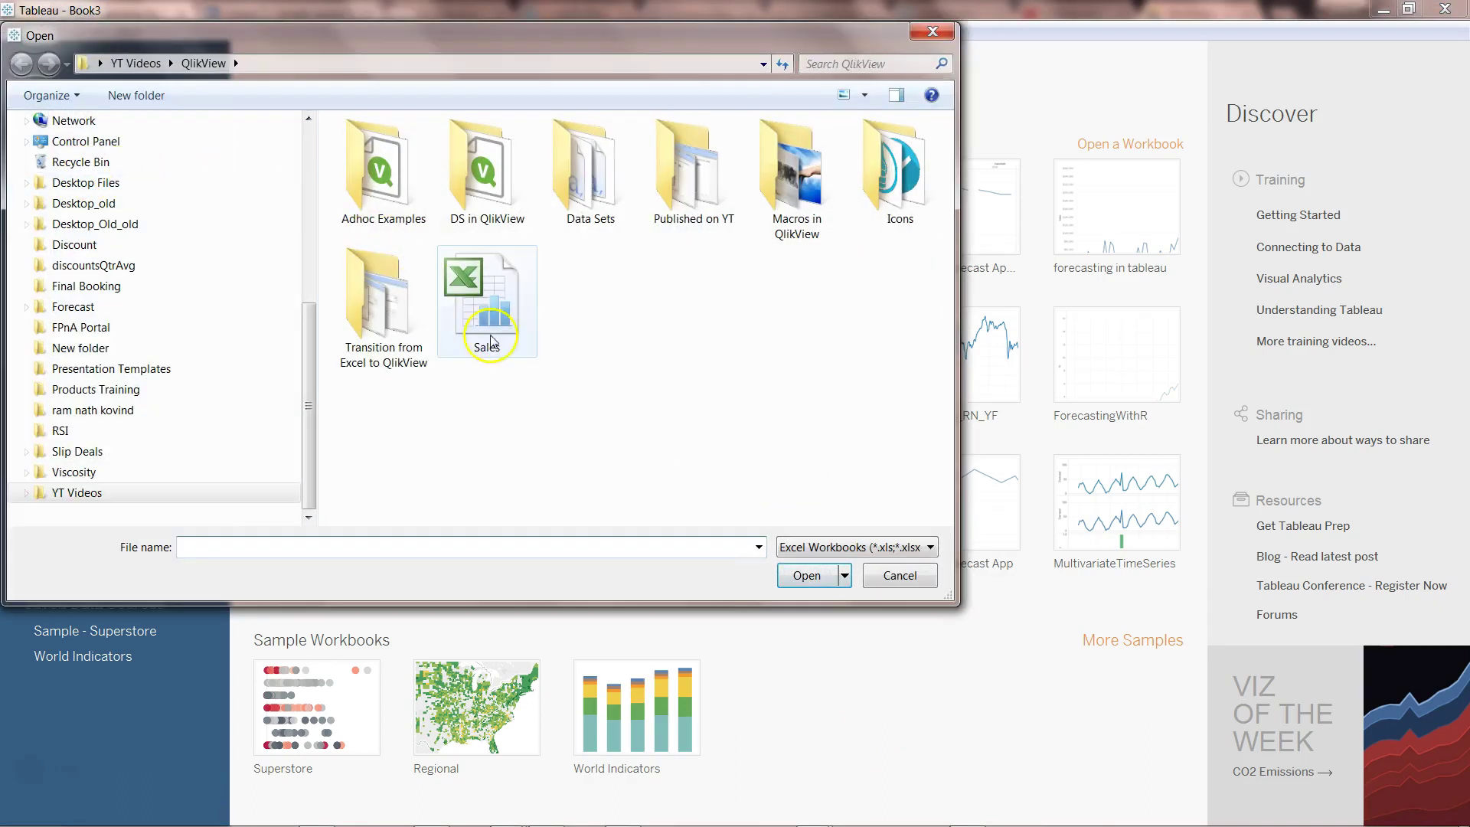
click(142, 64)
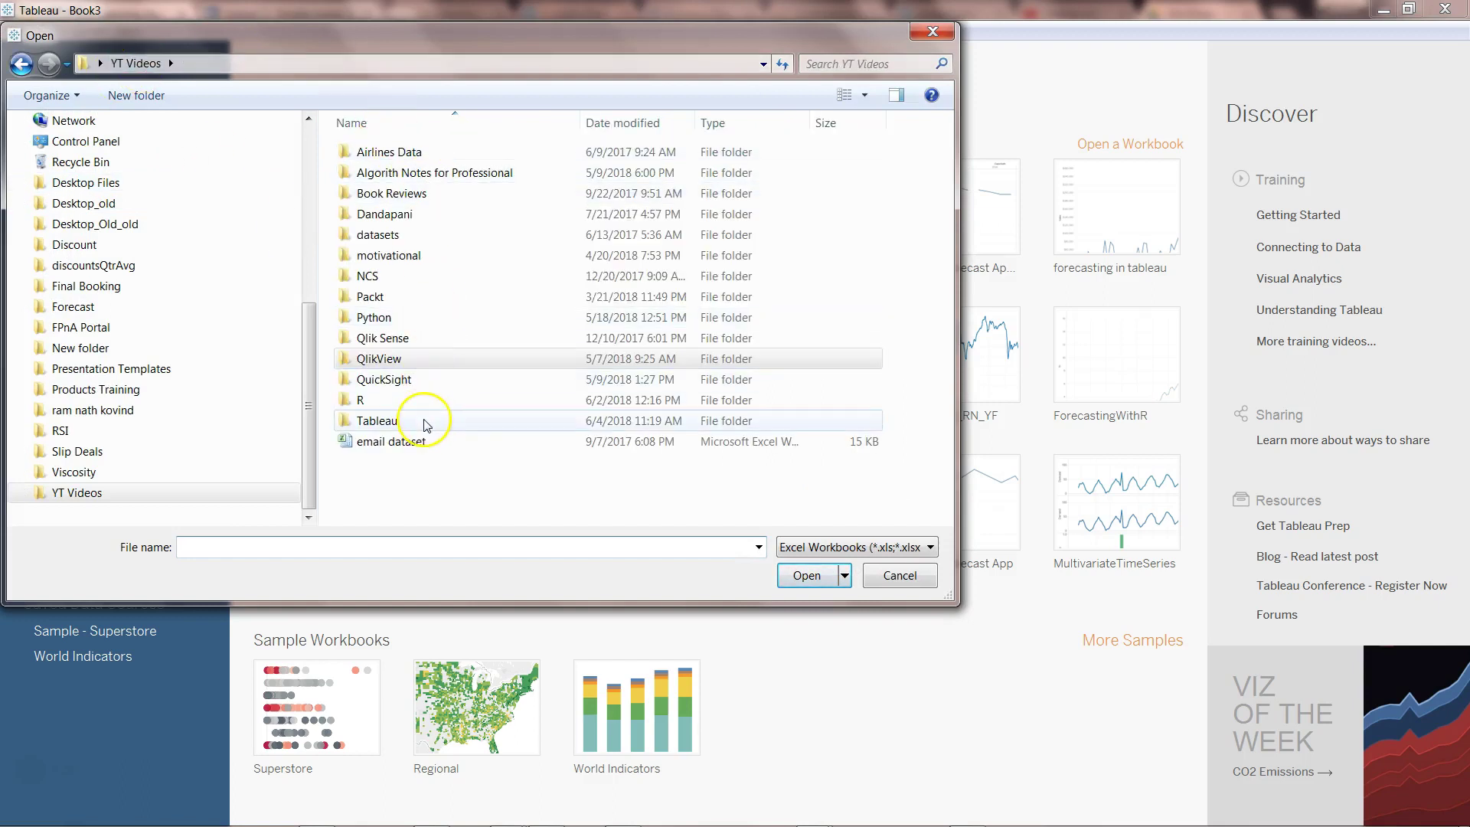
click(425, 426)
double_click(426, 421)
double_click(395, 178)
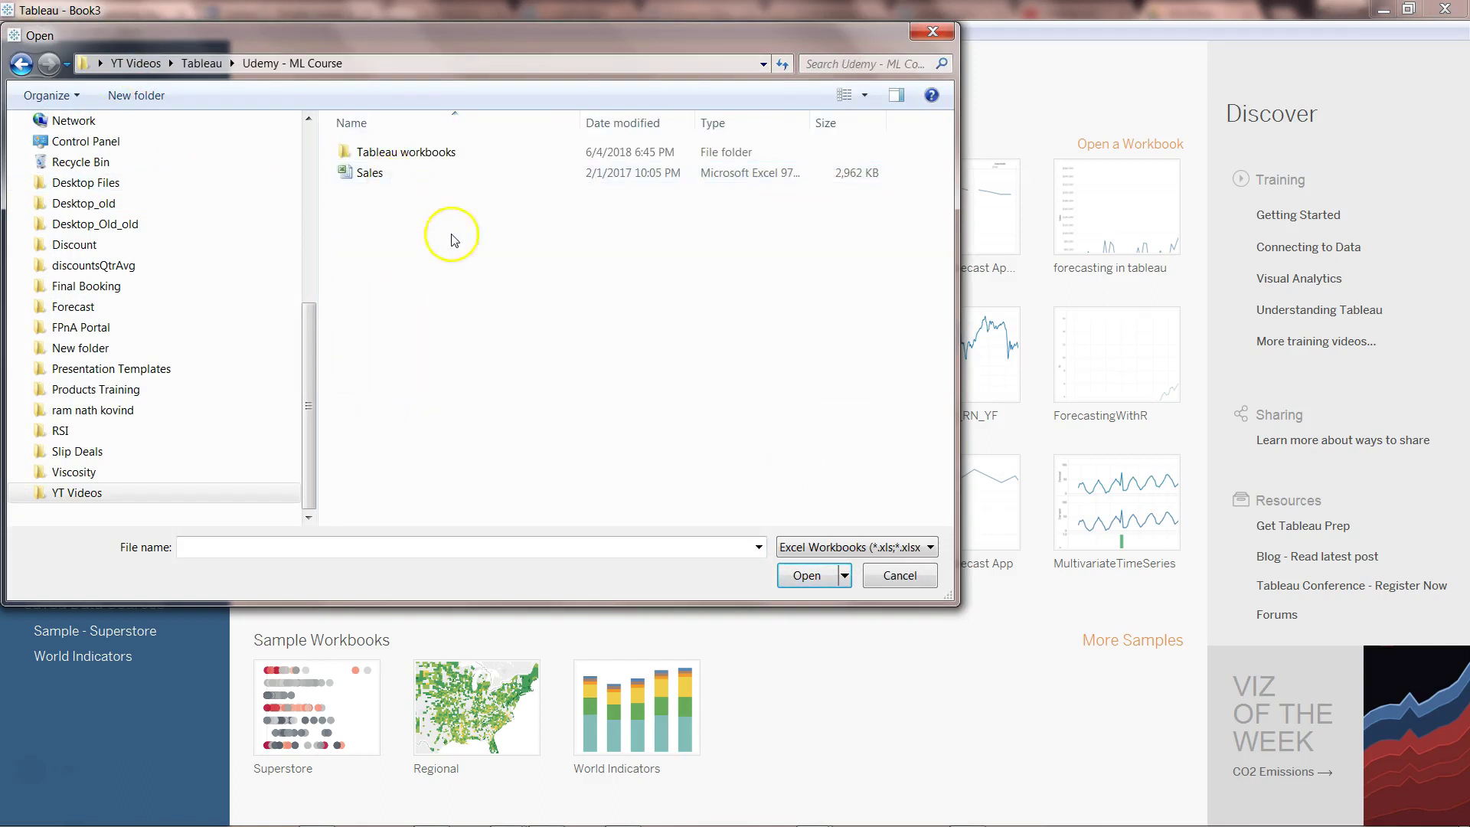
double_click(445, 174)
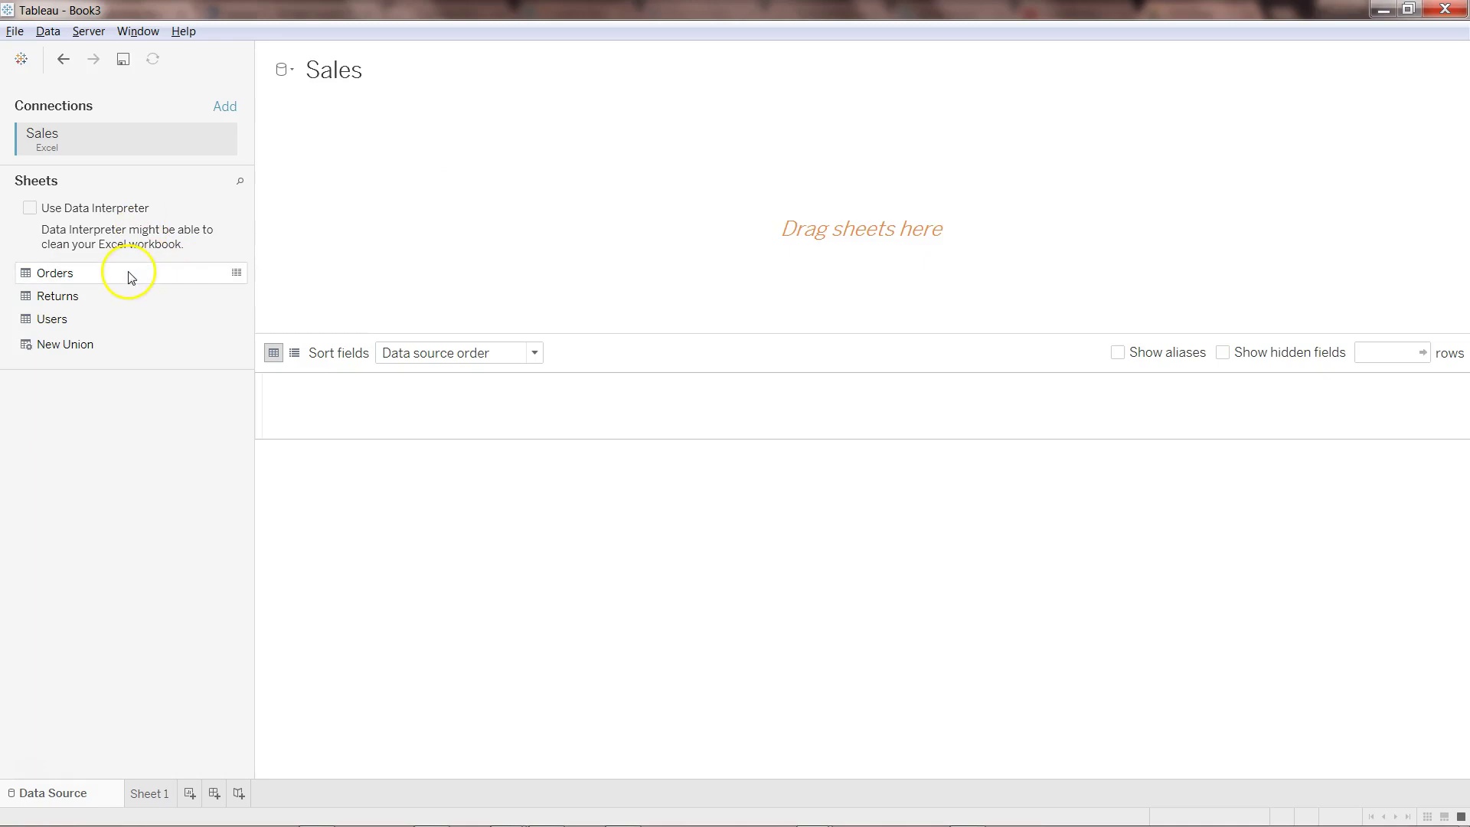
Add the Orders sheet to the data source canvas and go to Sheet 1.
drag(138, 270, 564, 181)
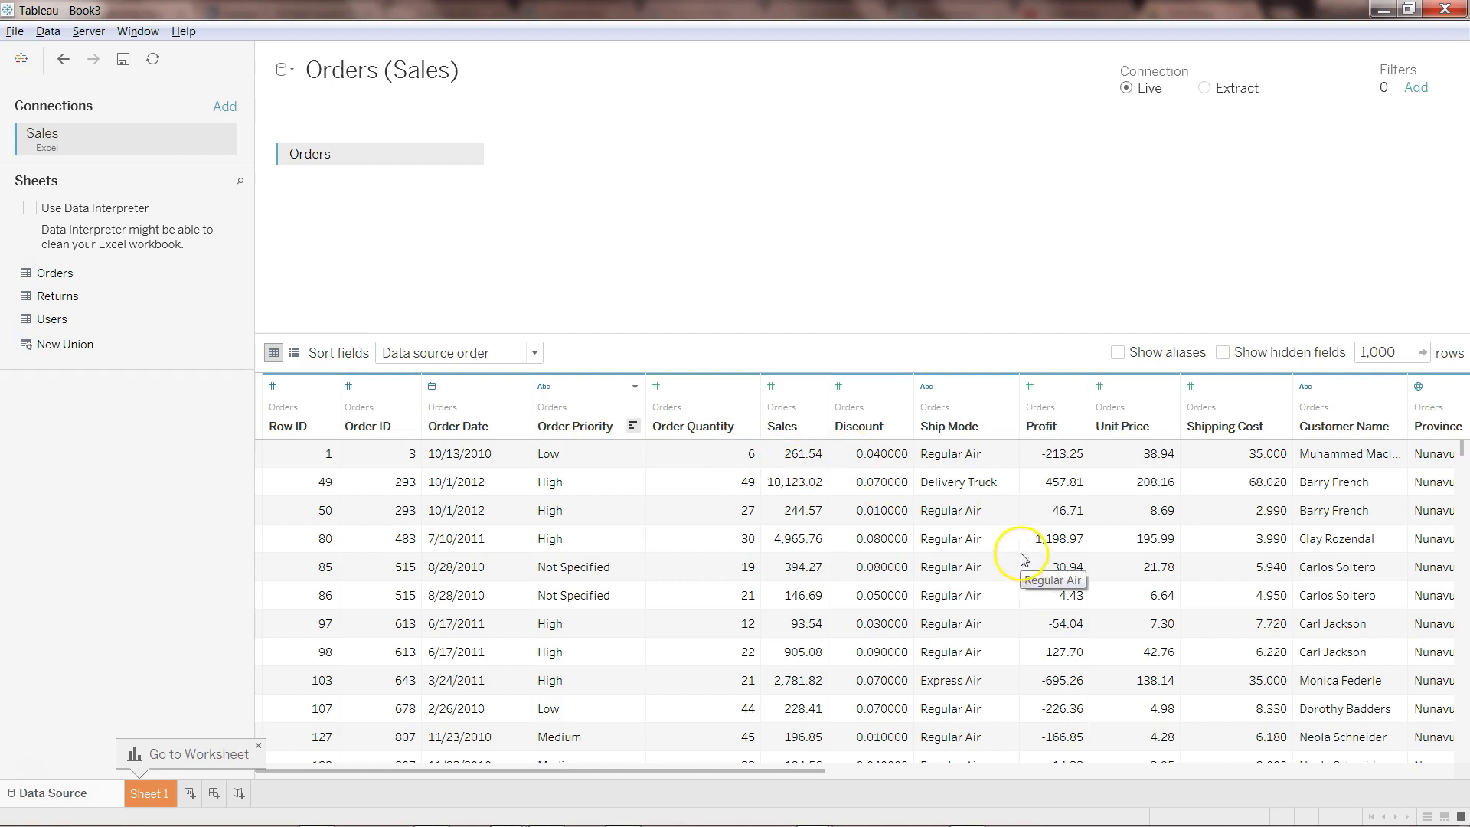
click(157, 796)
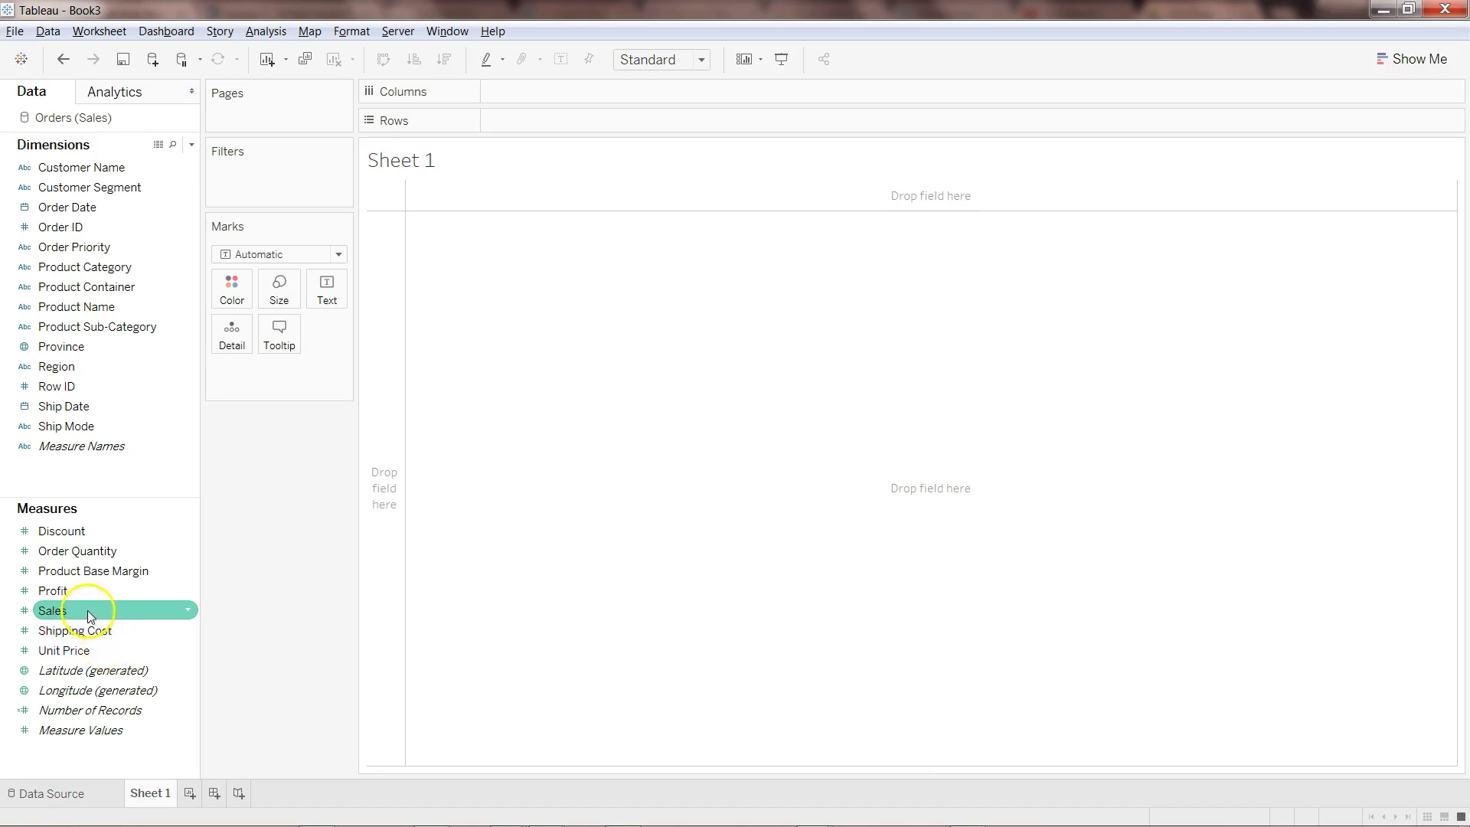
Look over the Profit, Sales and Product Base Margin measures, then open the Help menu.
click(96, 592)
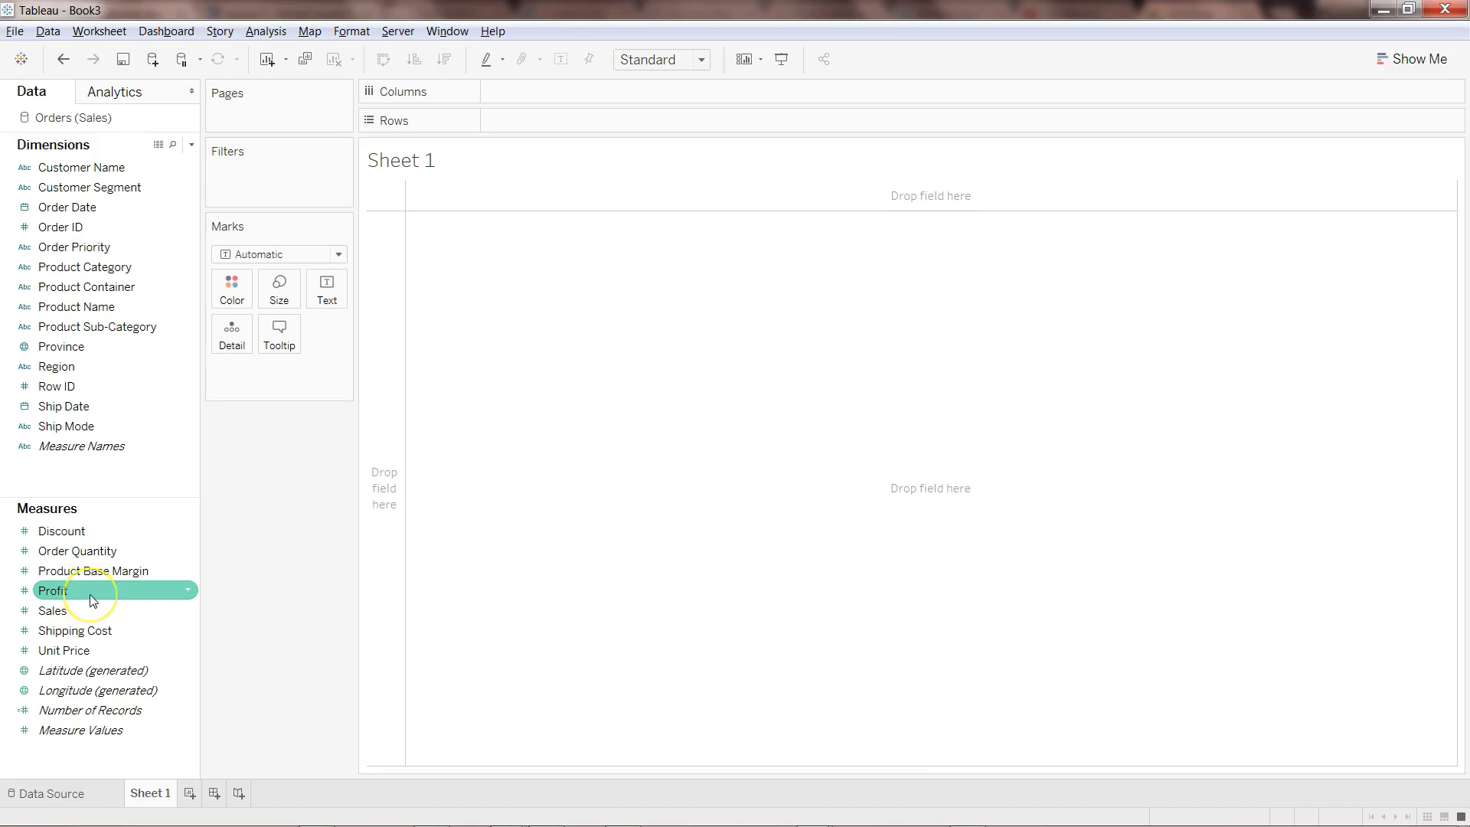
click(91, 612)
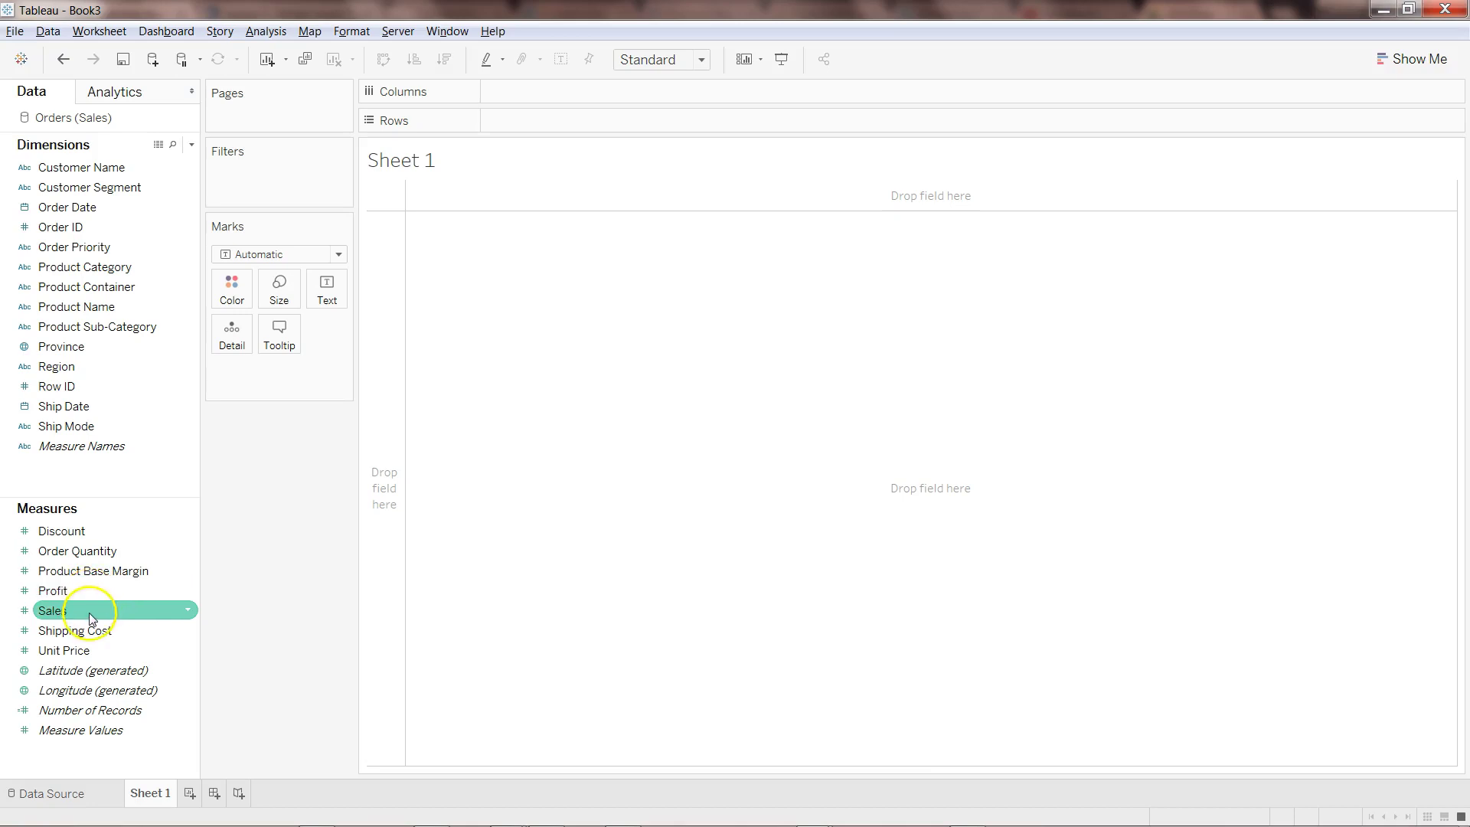
click(118, 575)
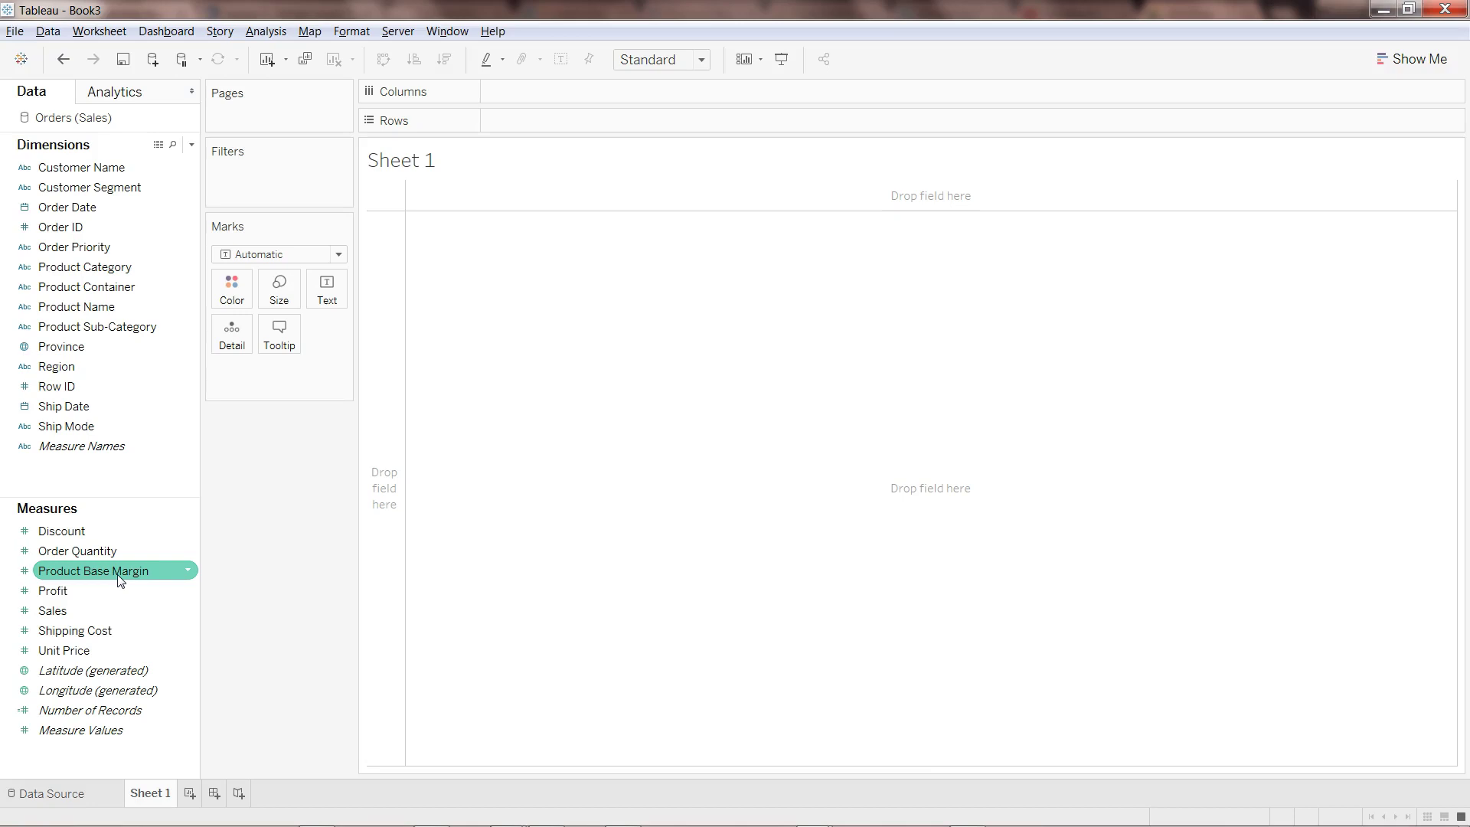
click(69, 593)
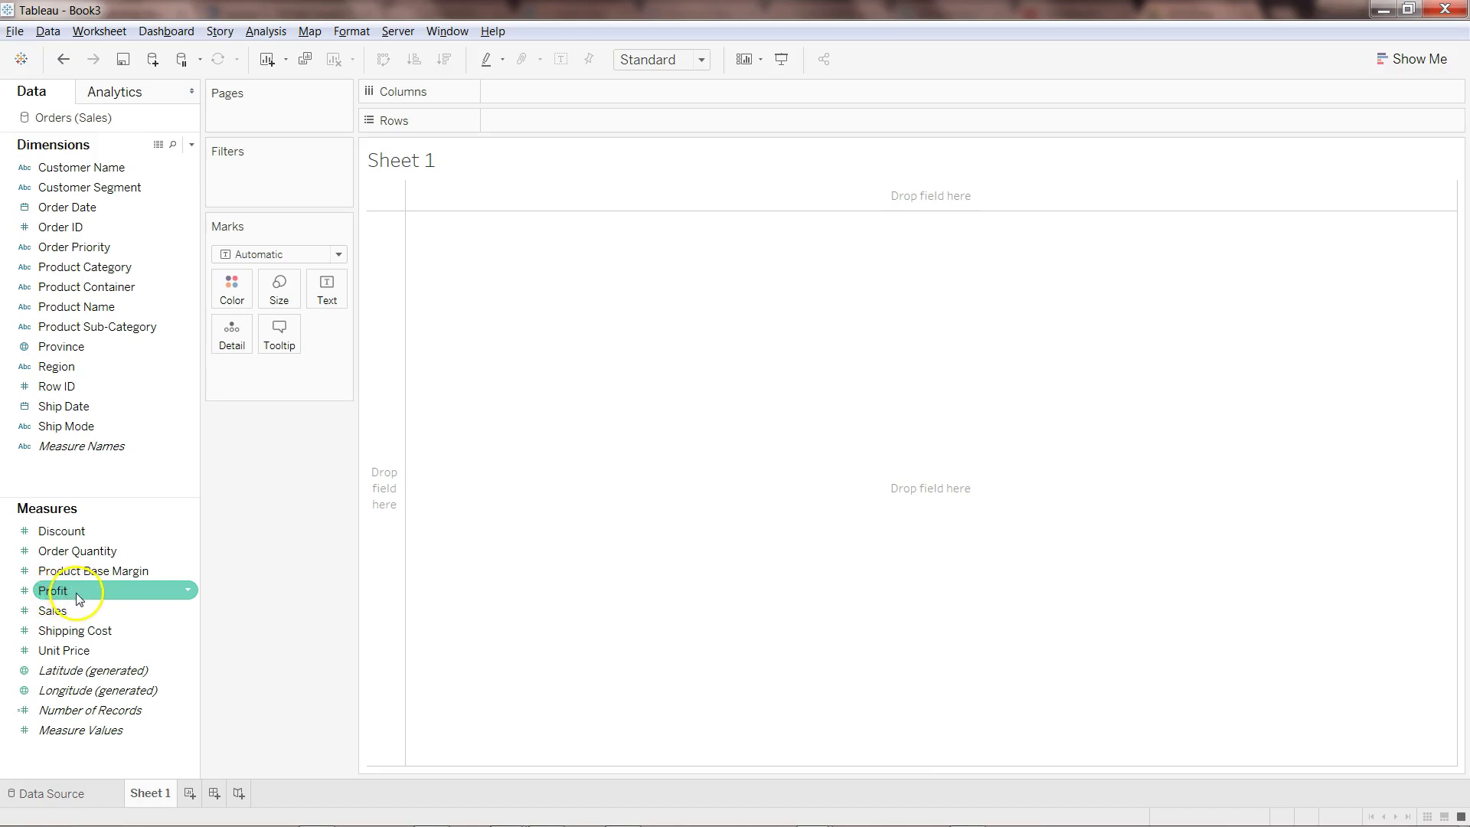
click(97, 572)
click(105, 591)
click(100, 611)
click(475, 322)
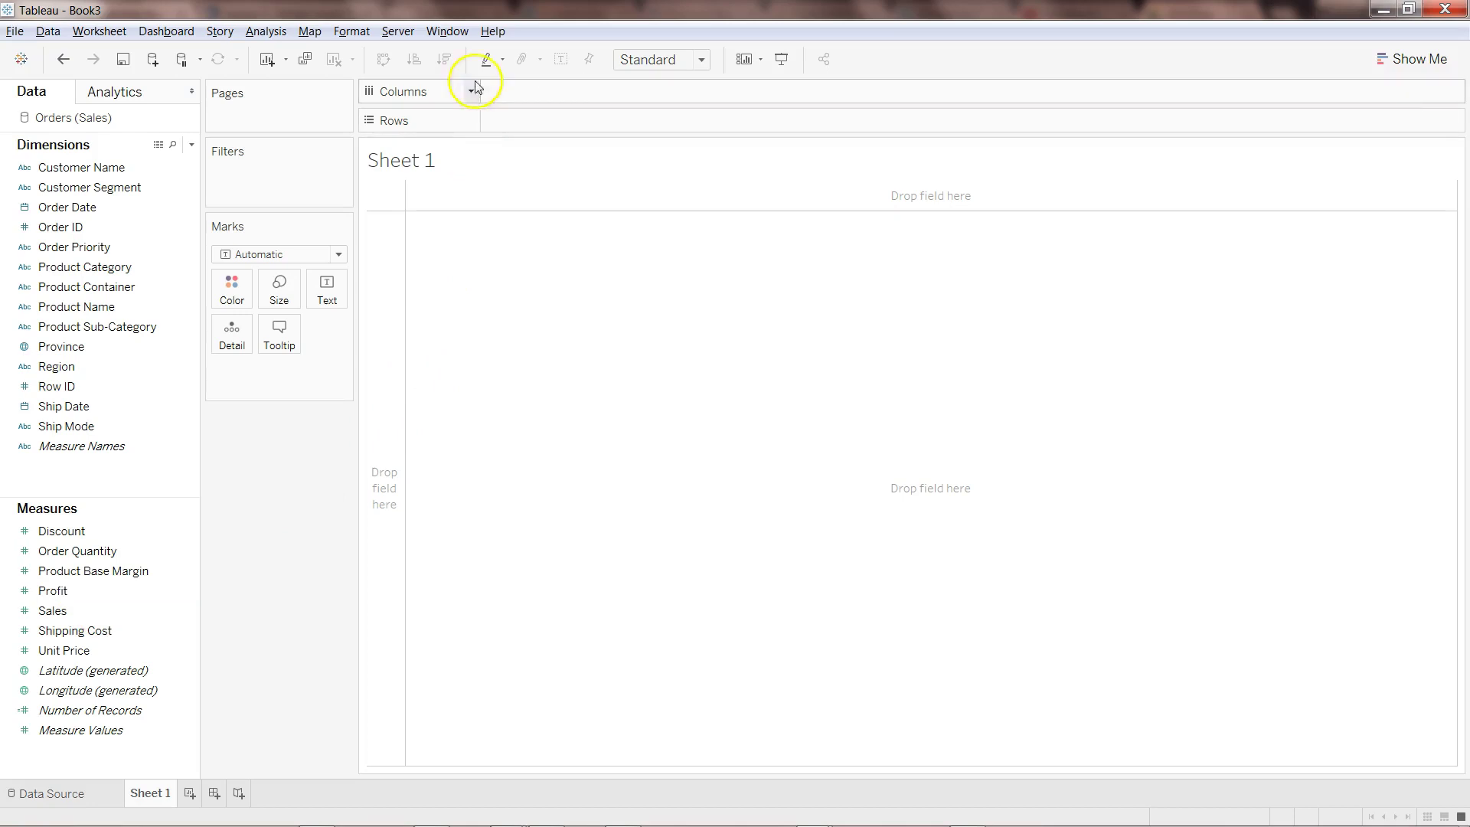
click(493, 31)
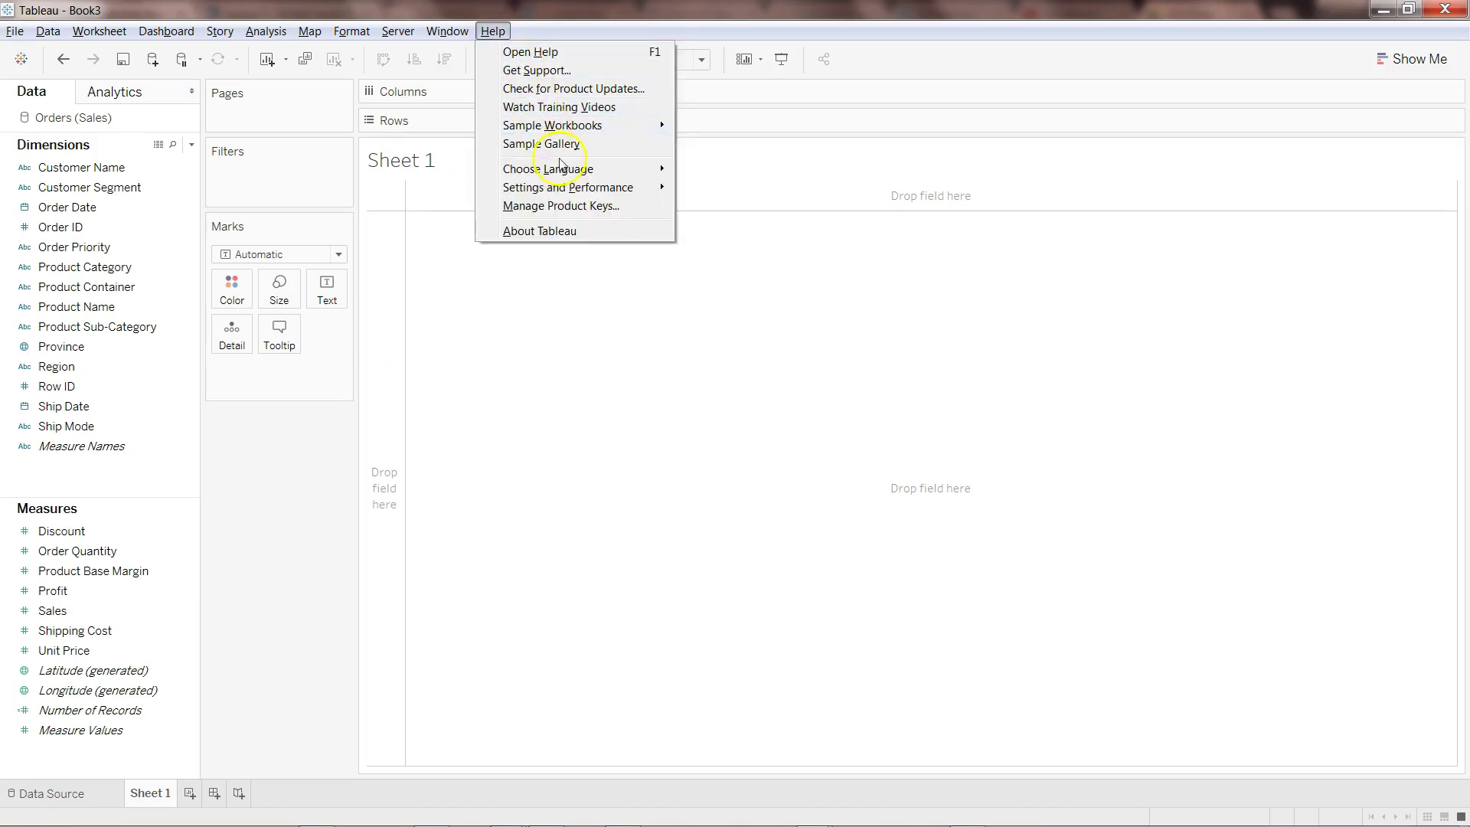
Set the external service connection to localhost port 6311, test it successfully, and save.
mouse_move(581, 191)
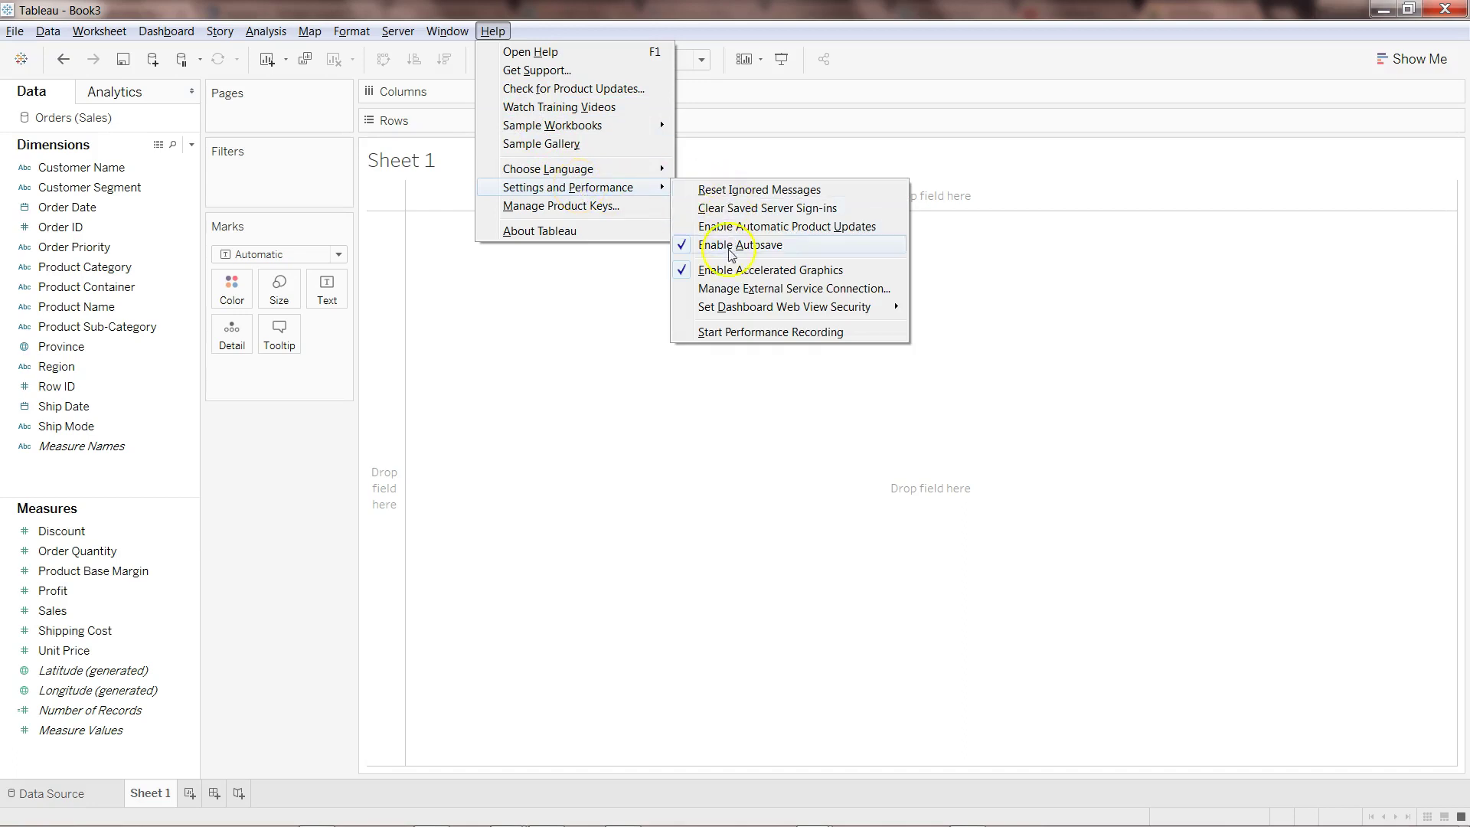
click(742, 291)
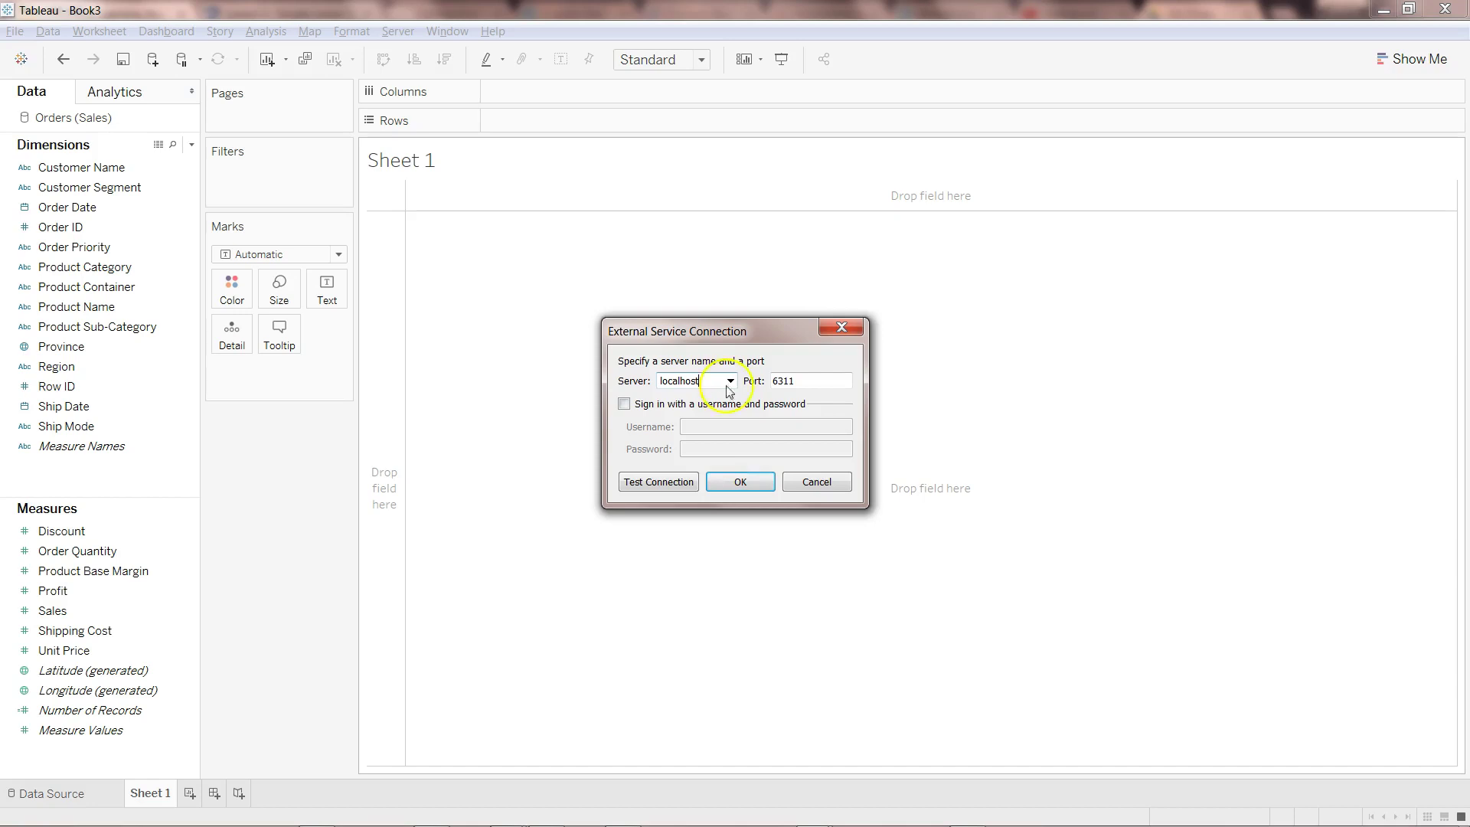
click(784, 387)
click(660, 488)
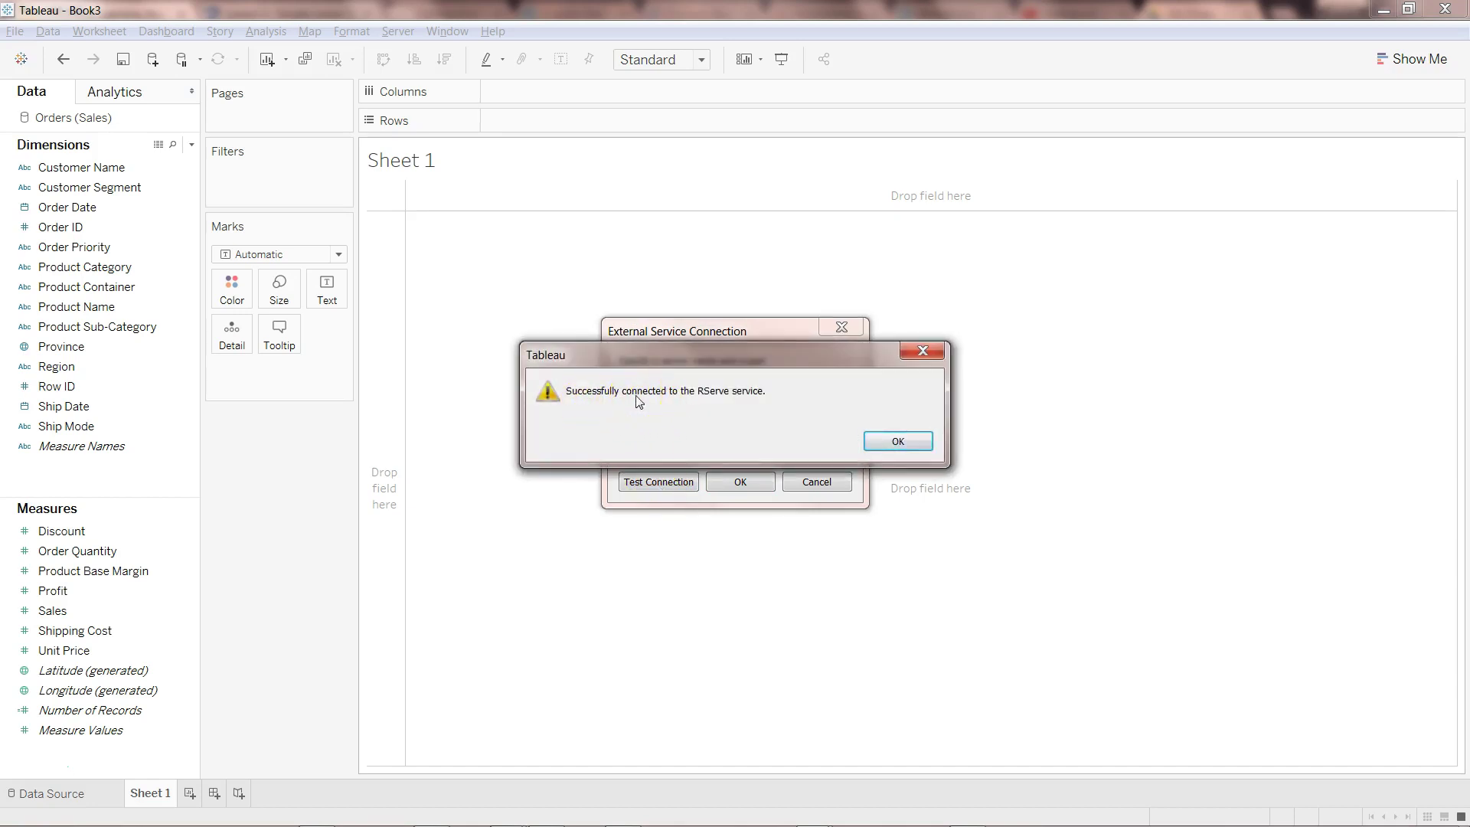
click(899, 444)
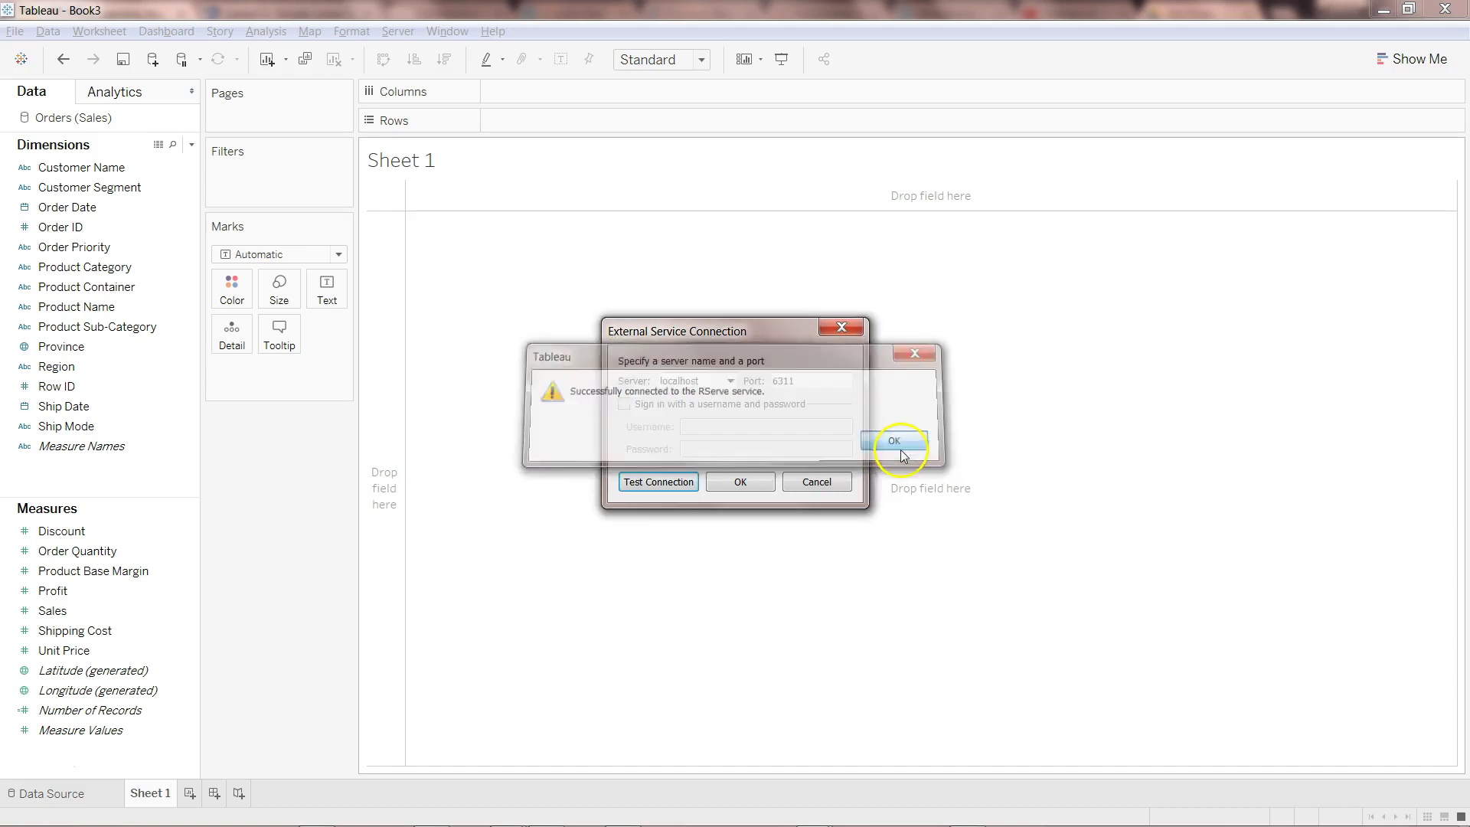
click(730, 481)
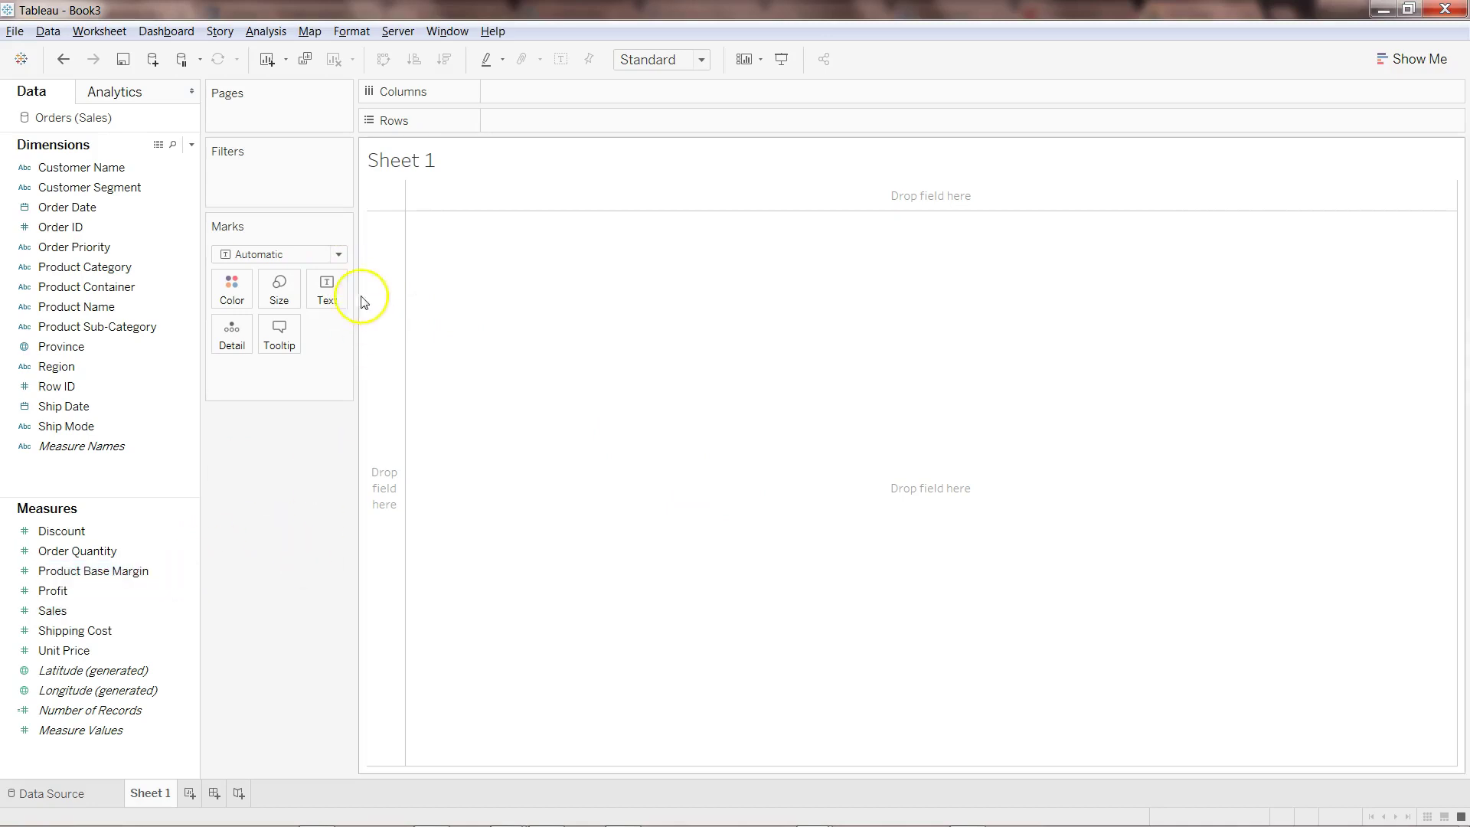
Create a new calculated field named 'Predicted Profit'.
click(265, 30)
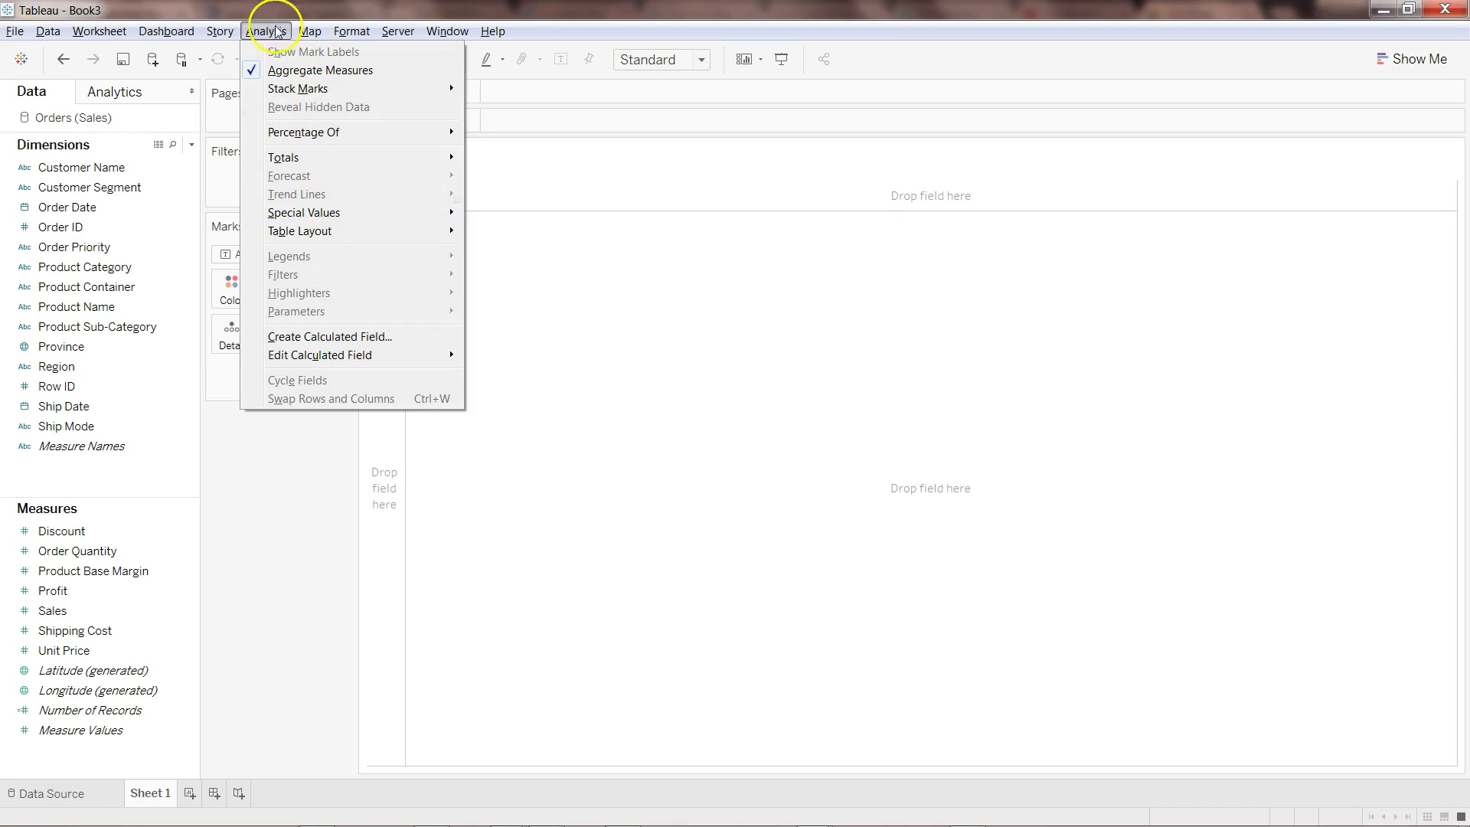
click(320, 337)
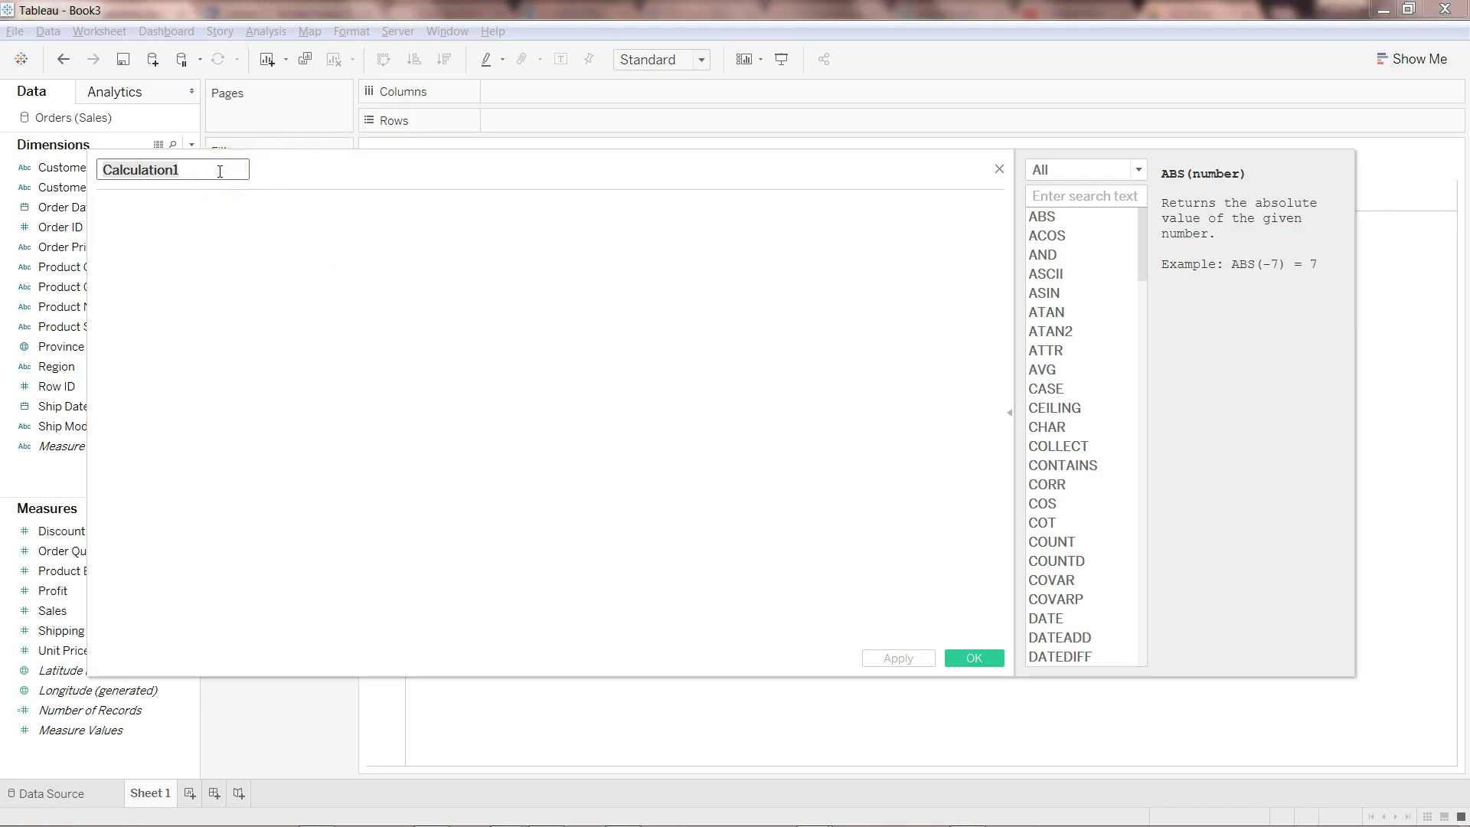
text(Predicte)
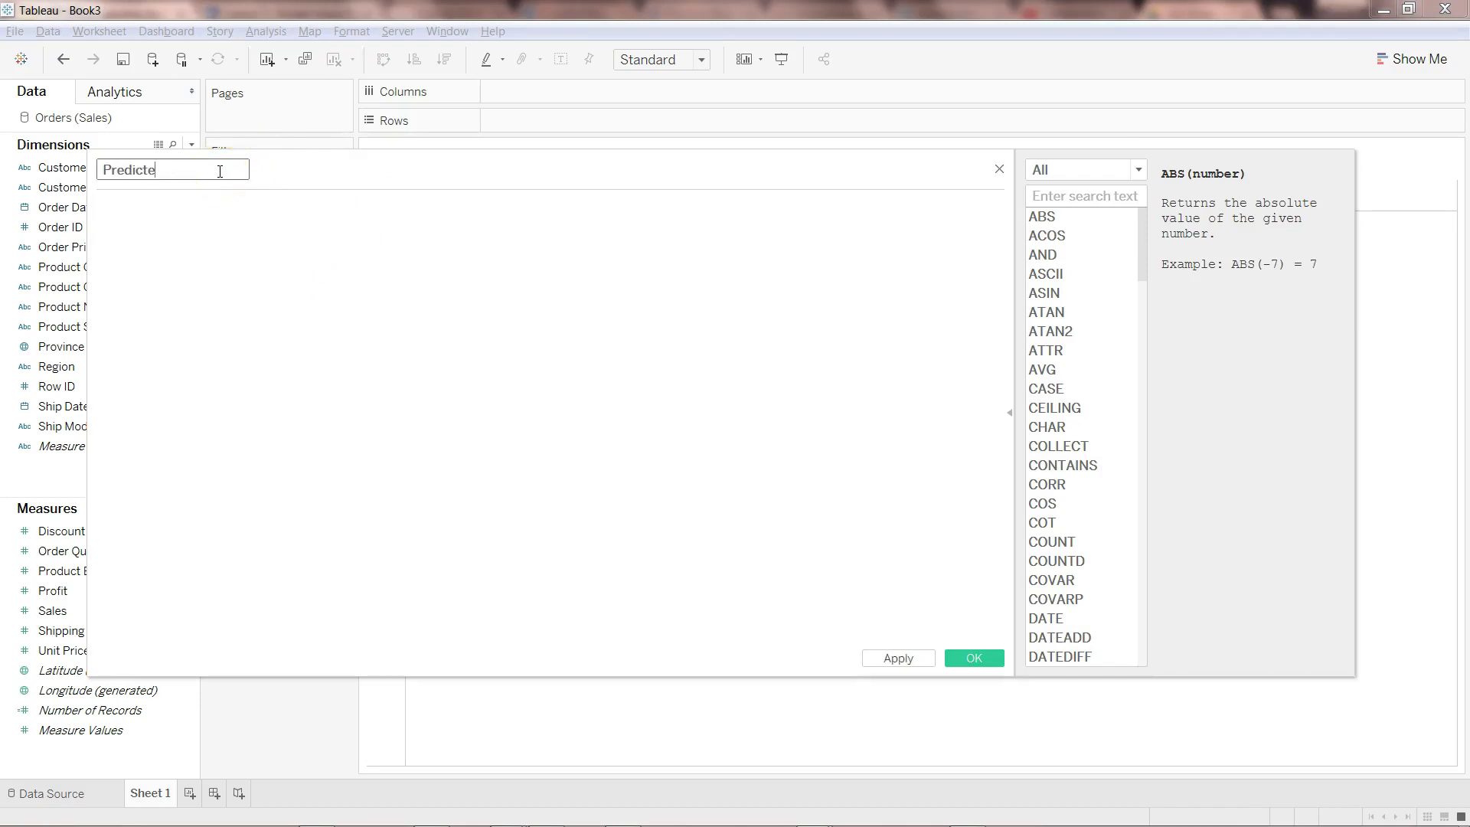
text(d )
text(Prfo)
key(BackSpace)
key(BackSpace)
text(ofit)
click(82, 583)
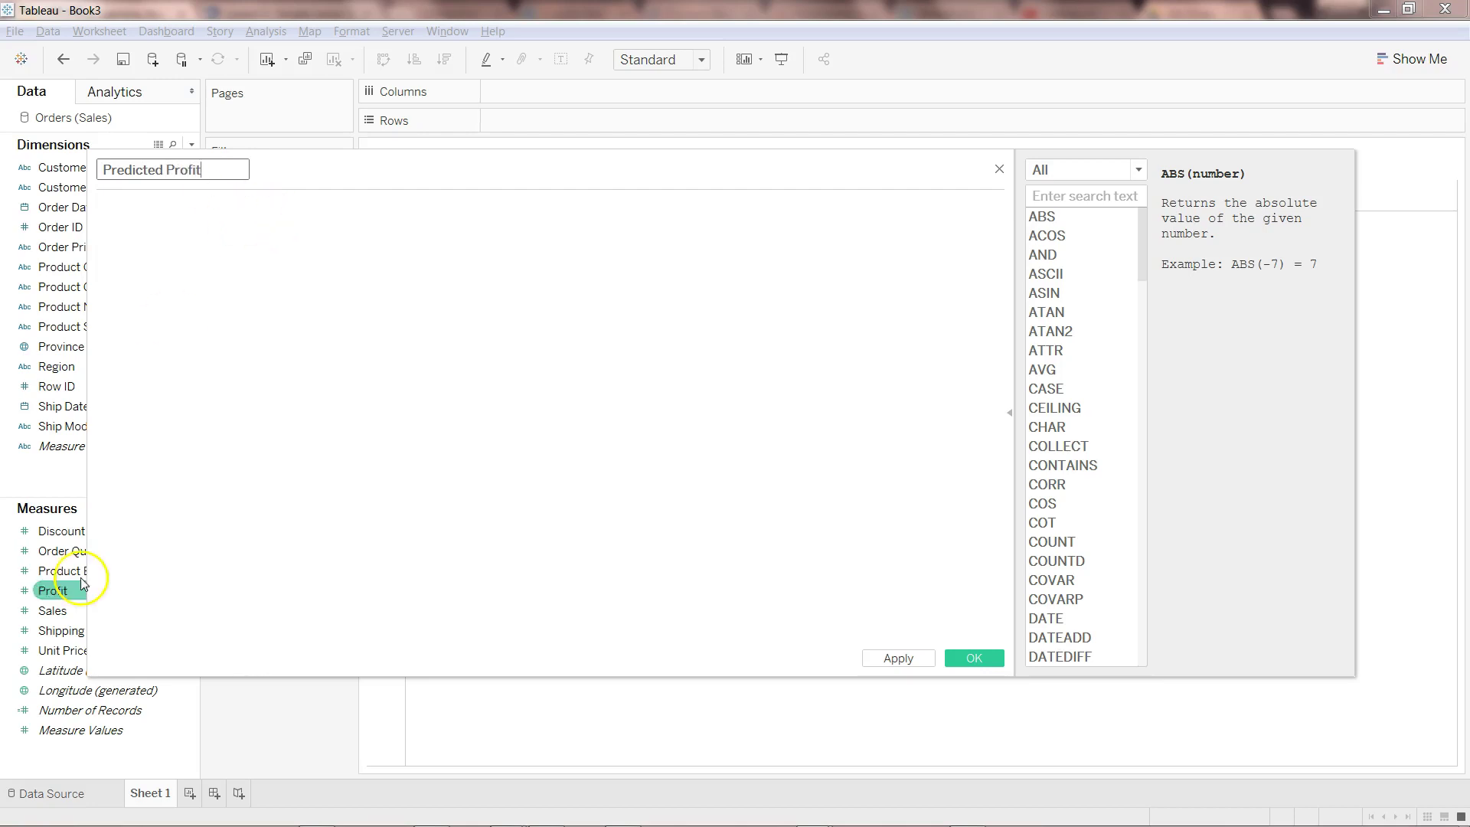
Insert SCRIPT_REAL with an empty script string containing blank lines.
click(228, 245)
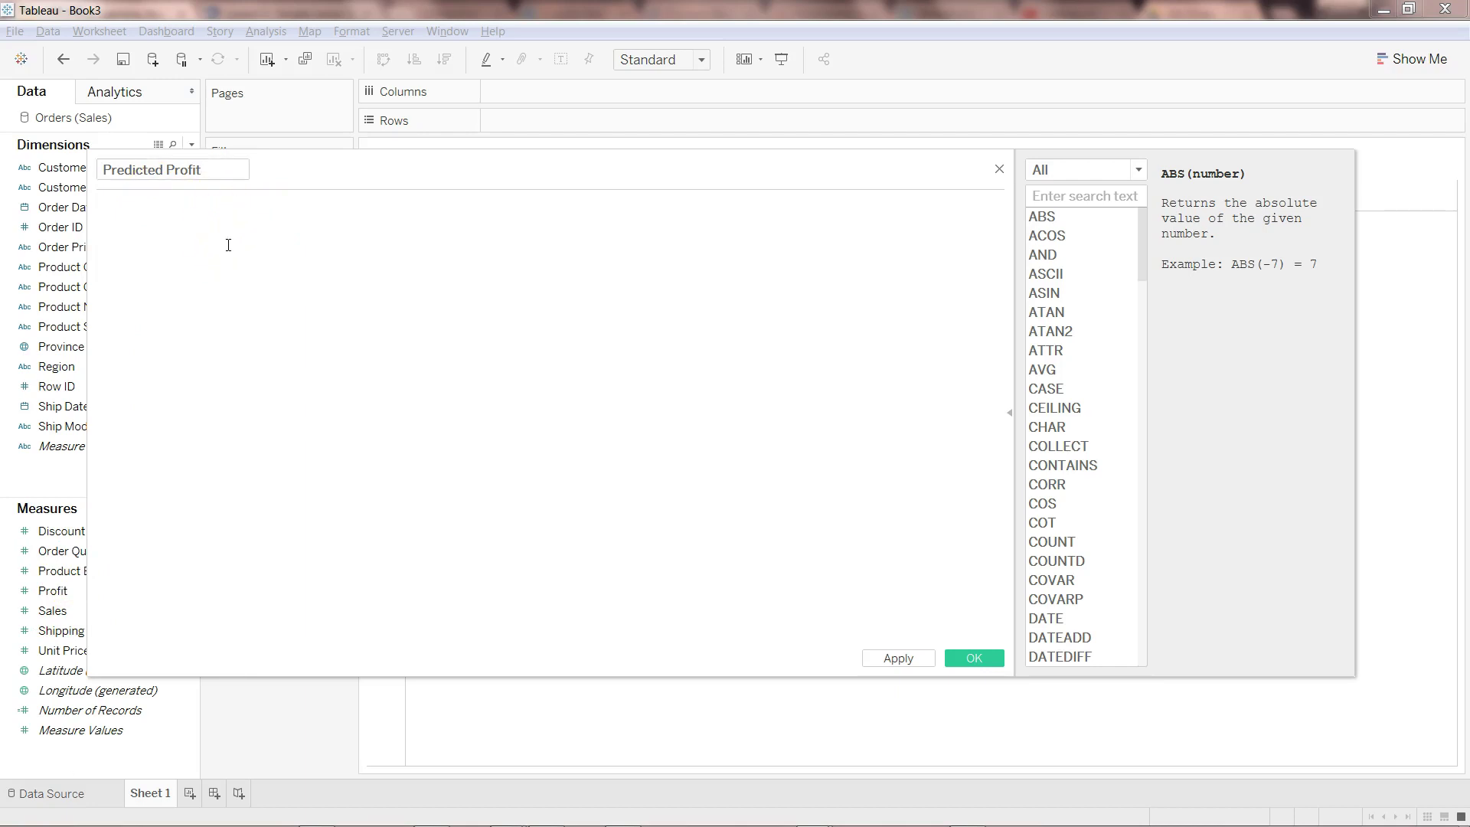
text(scr)
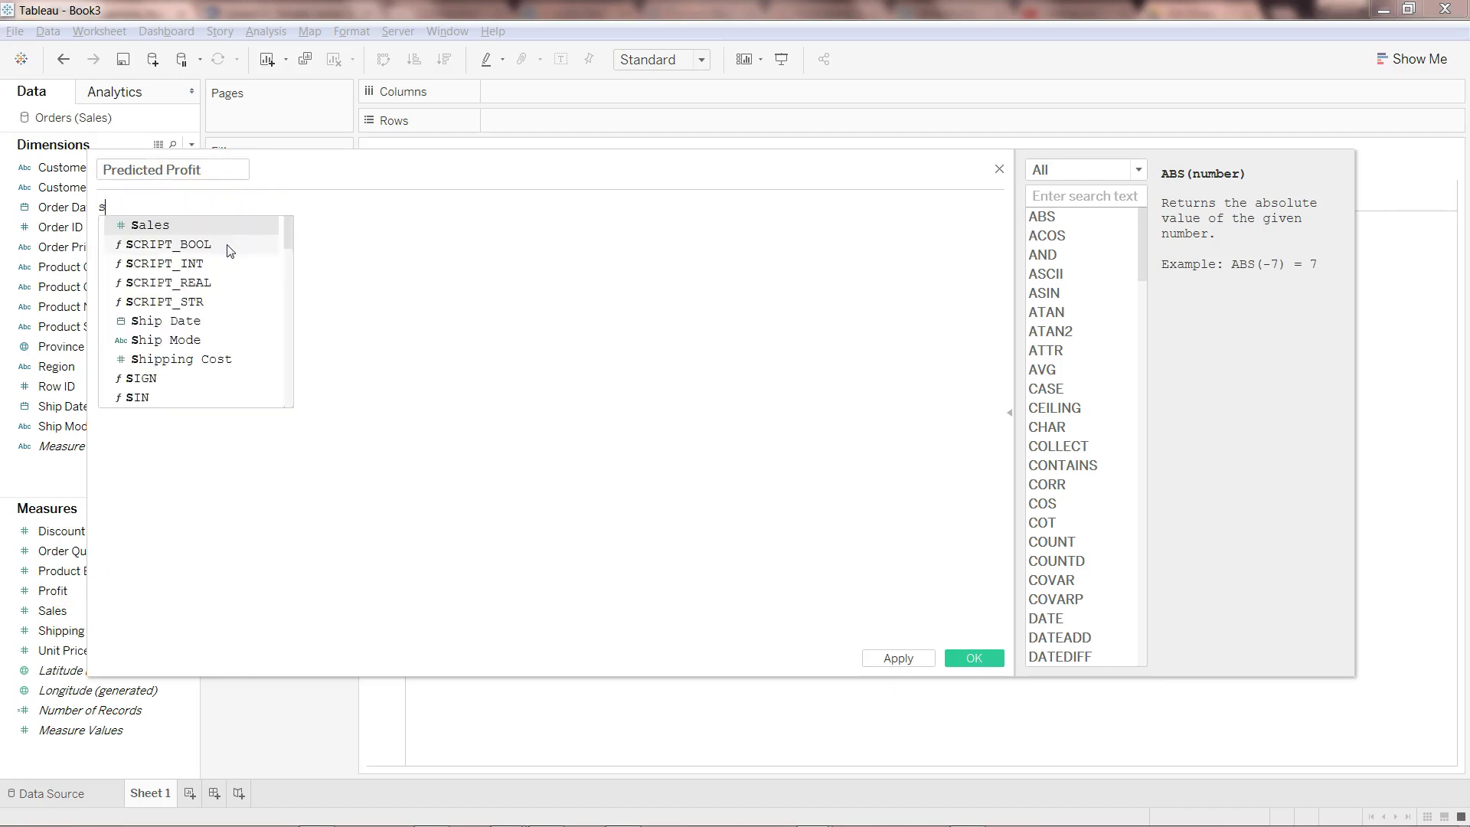
click(228, 268)
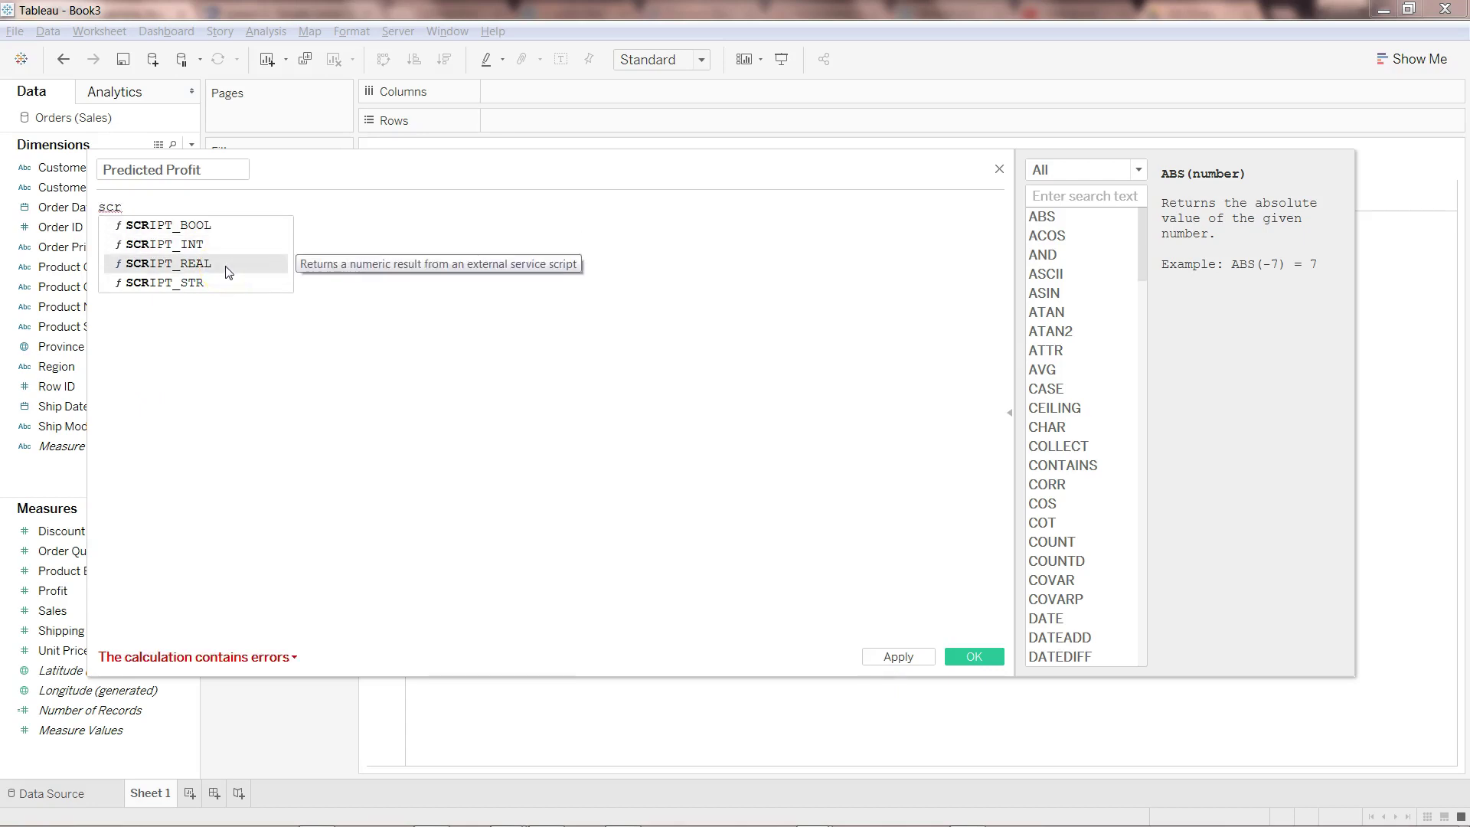
double_click(228, 272)
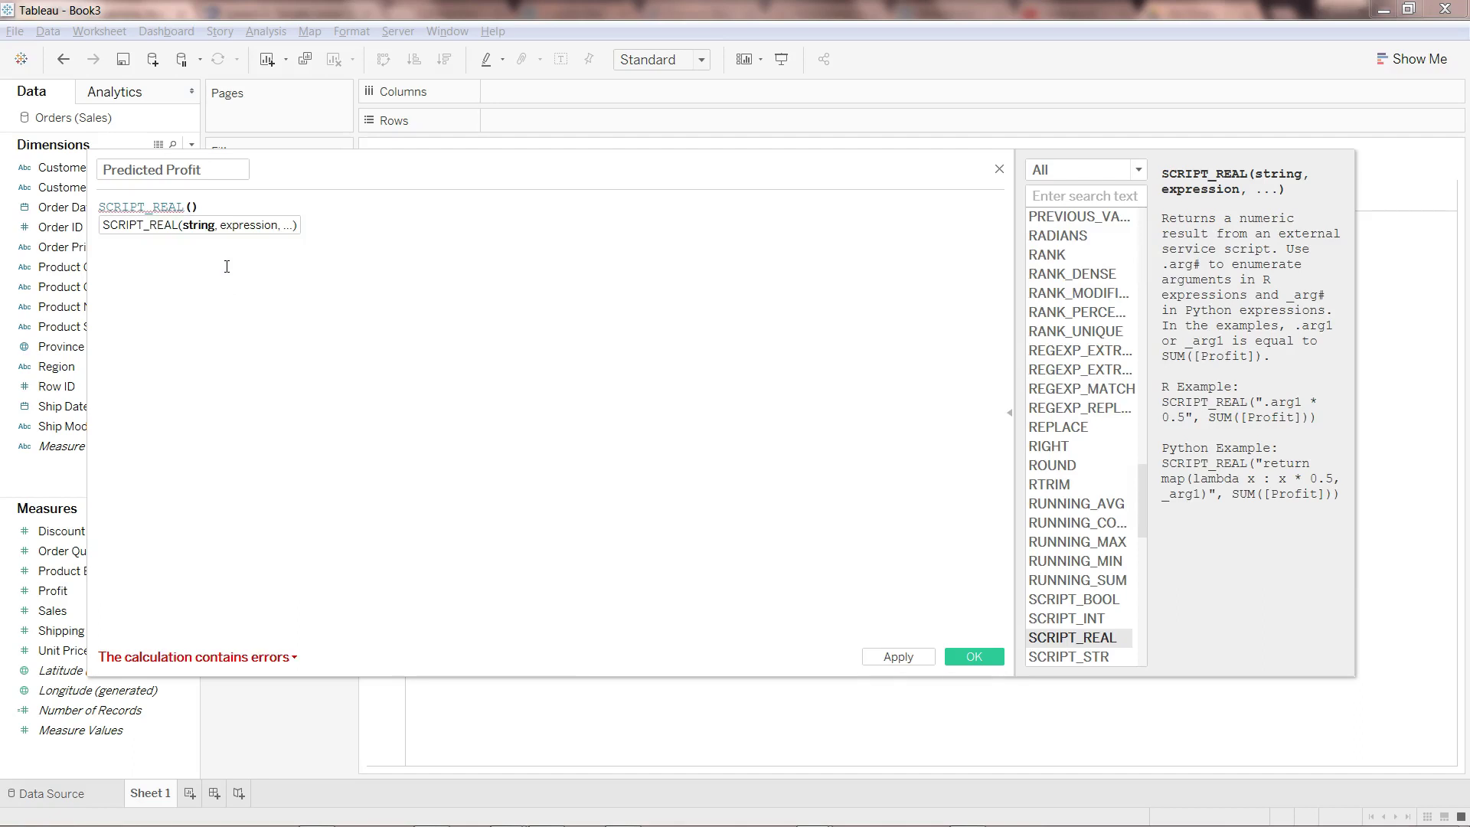
text("")
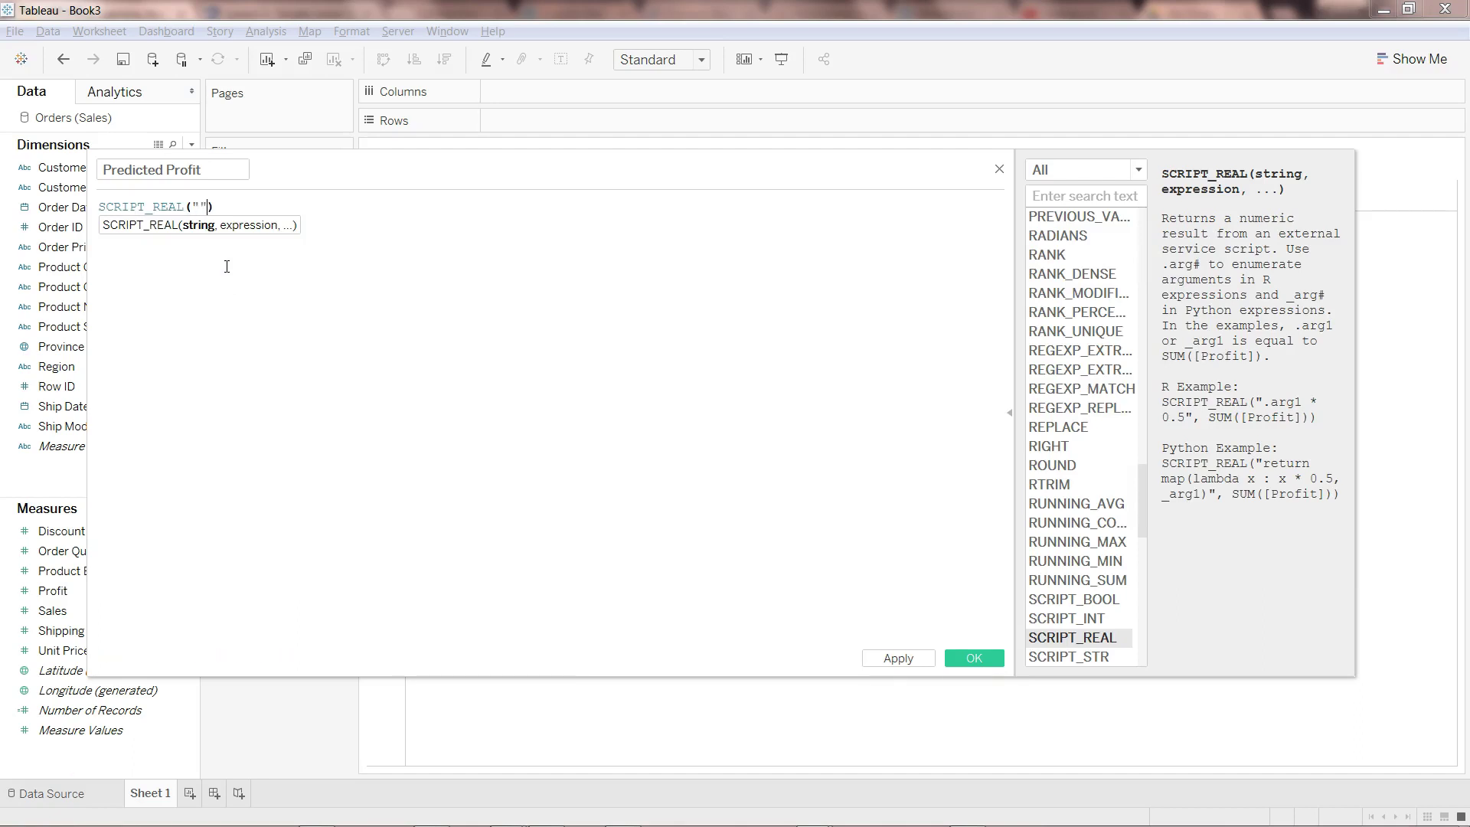
key(Return)
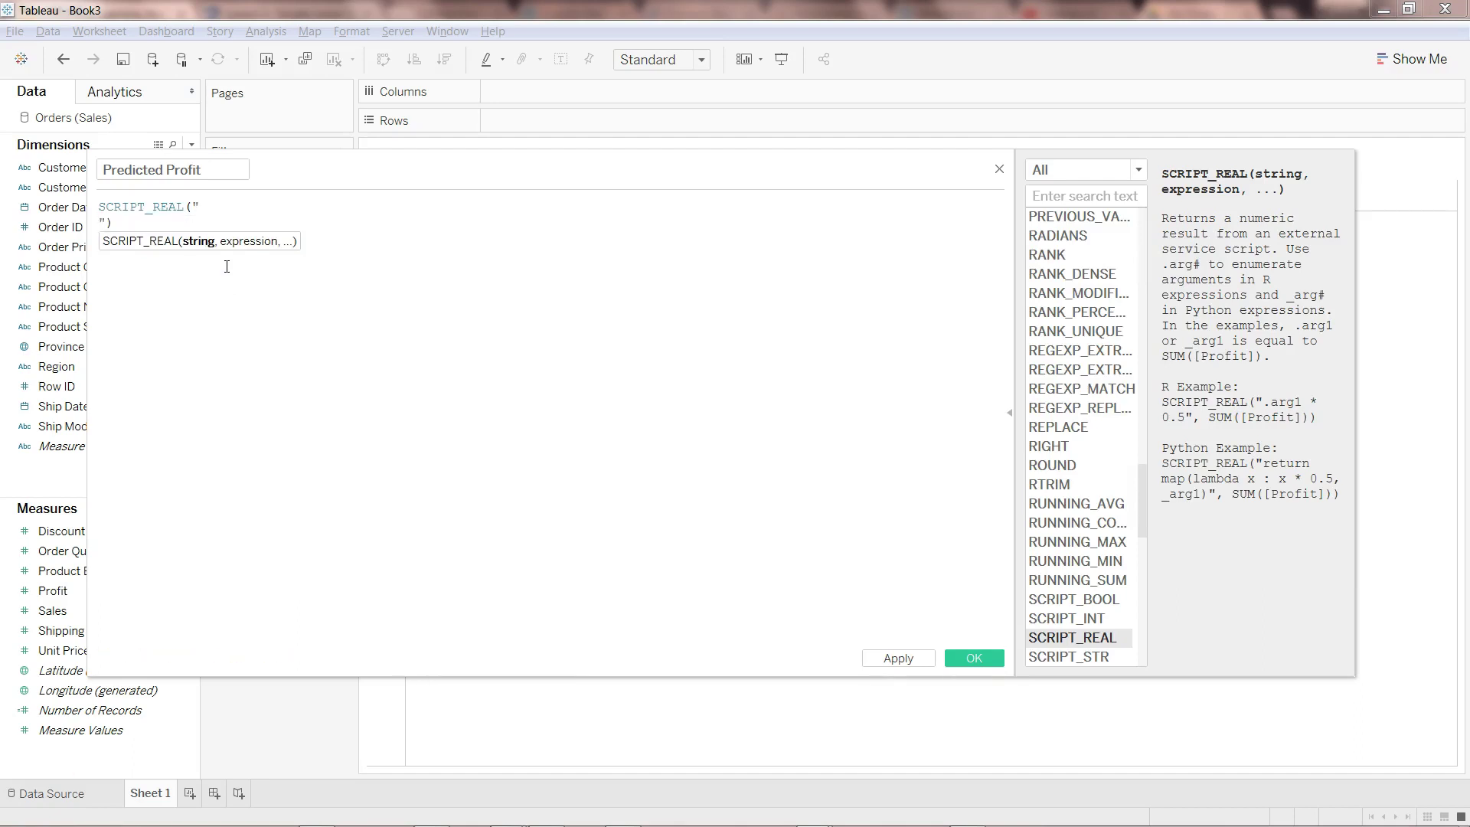
key(Return)
key(BackSpace)
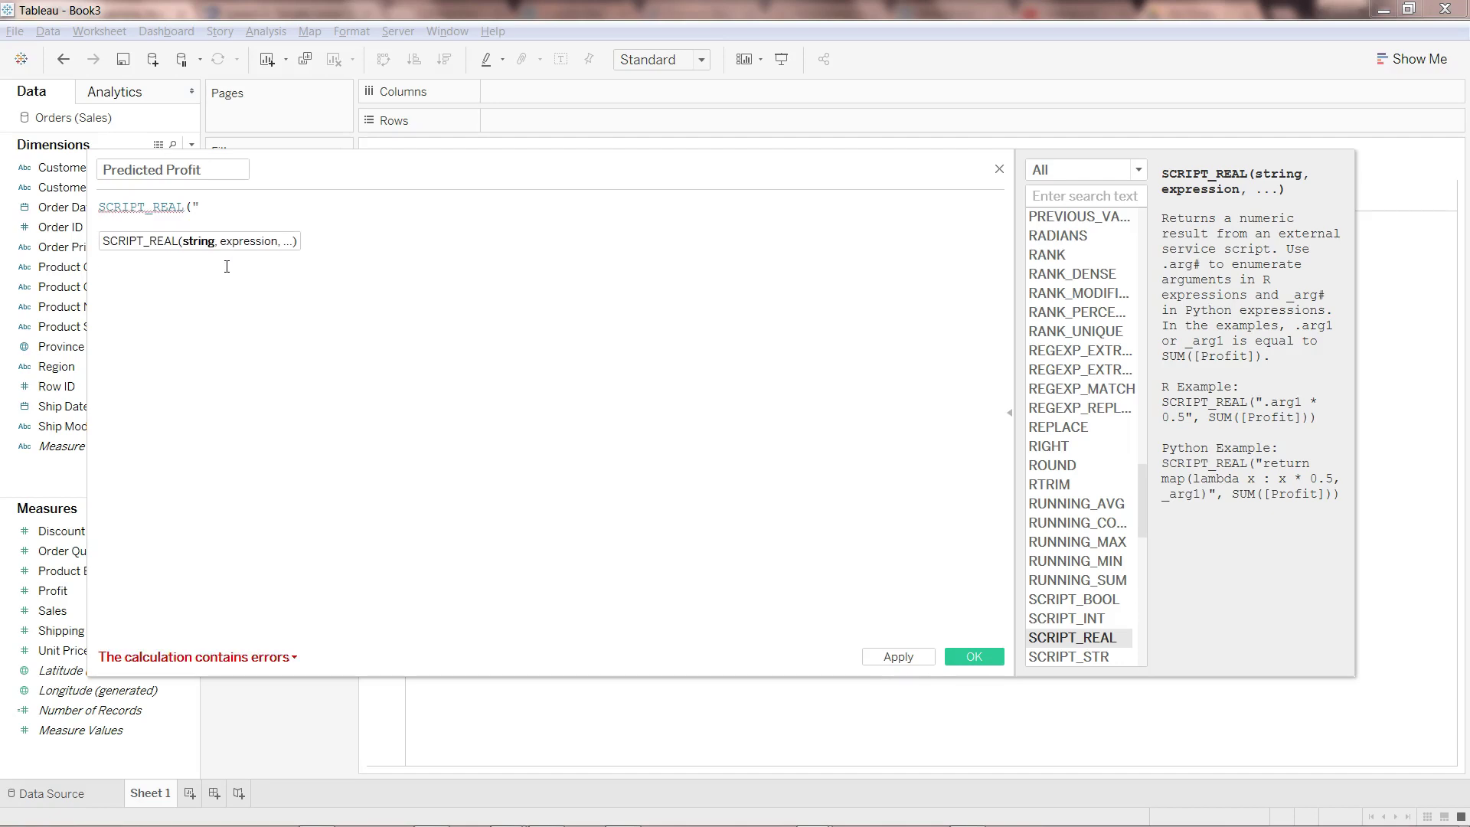
key(Return)
Pass SUM([Profit]), SUM([Sales]) and SUM([Product Base Margin]) as SCRIPT_REAL arguments.
text(,)
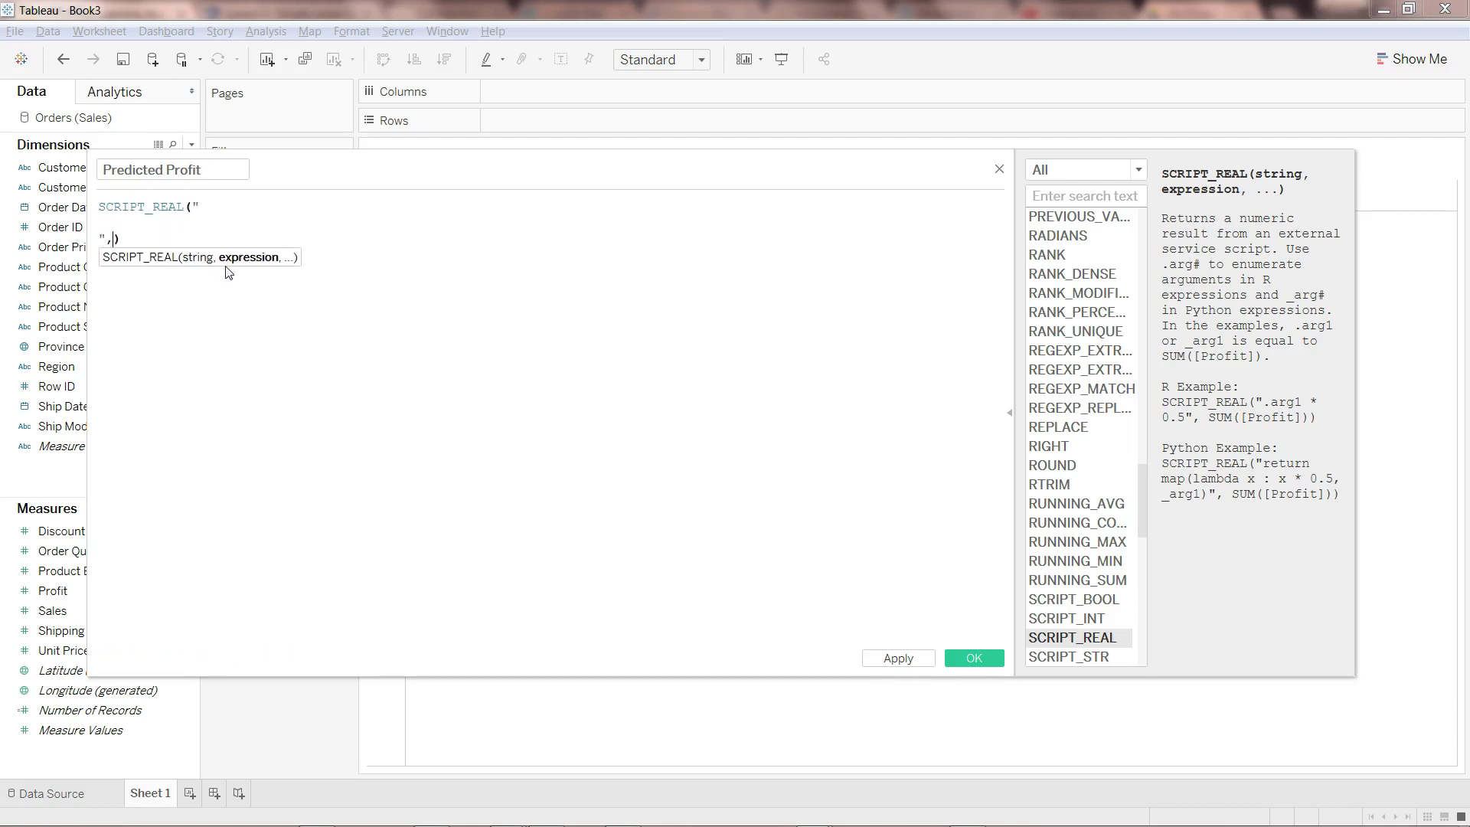
text(su)
key(Return)
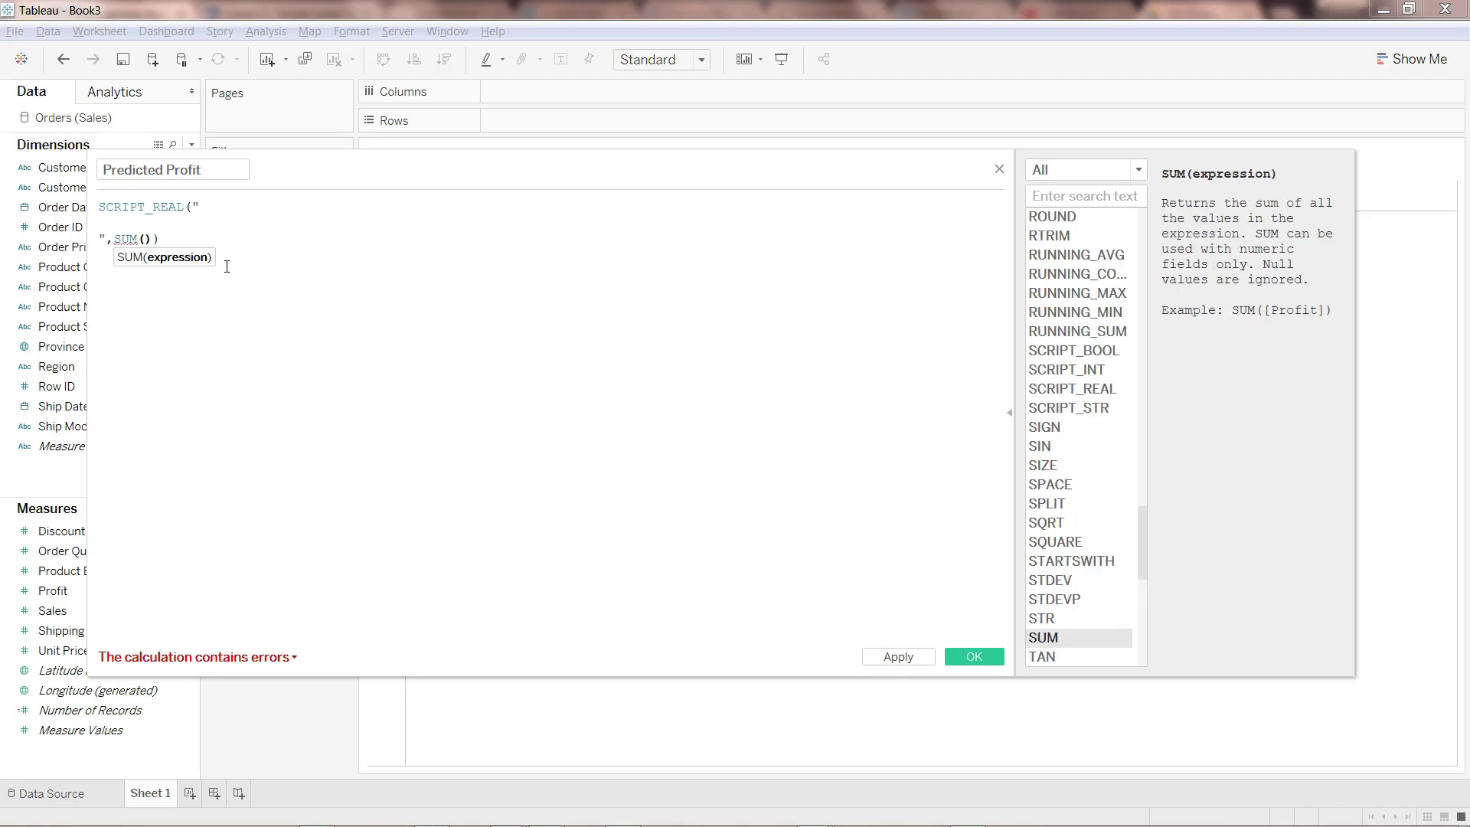
text(prof)
key(Return)
key(Right)
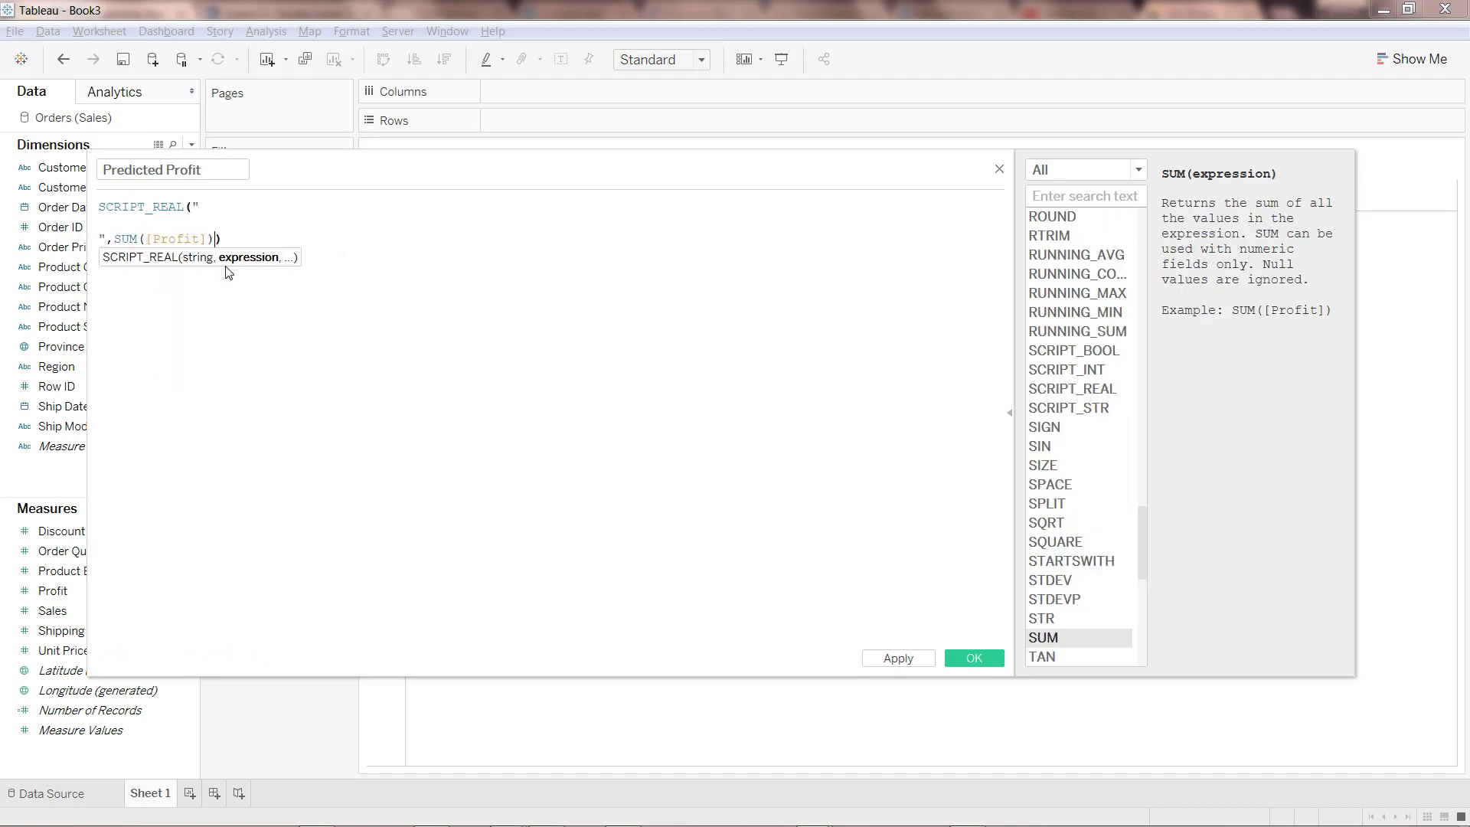
text(,sum)
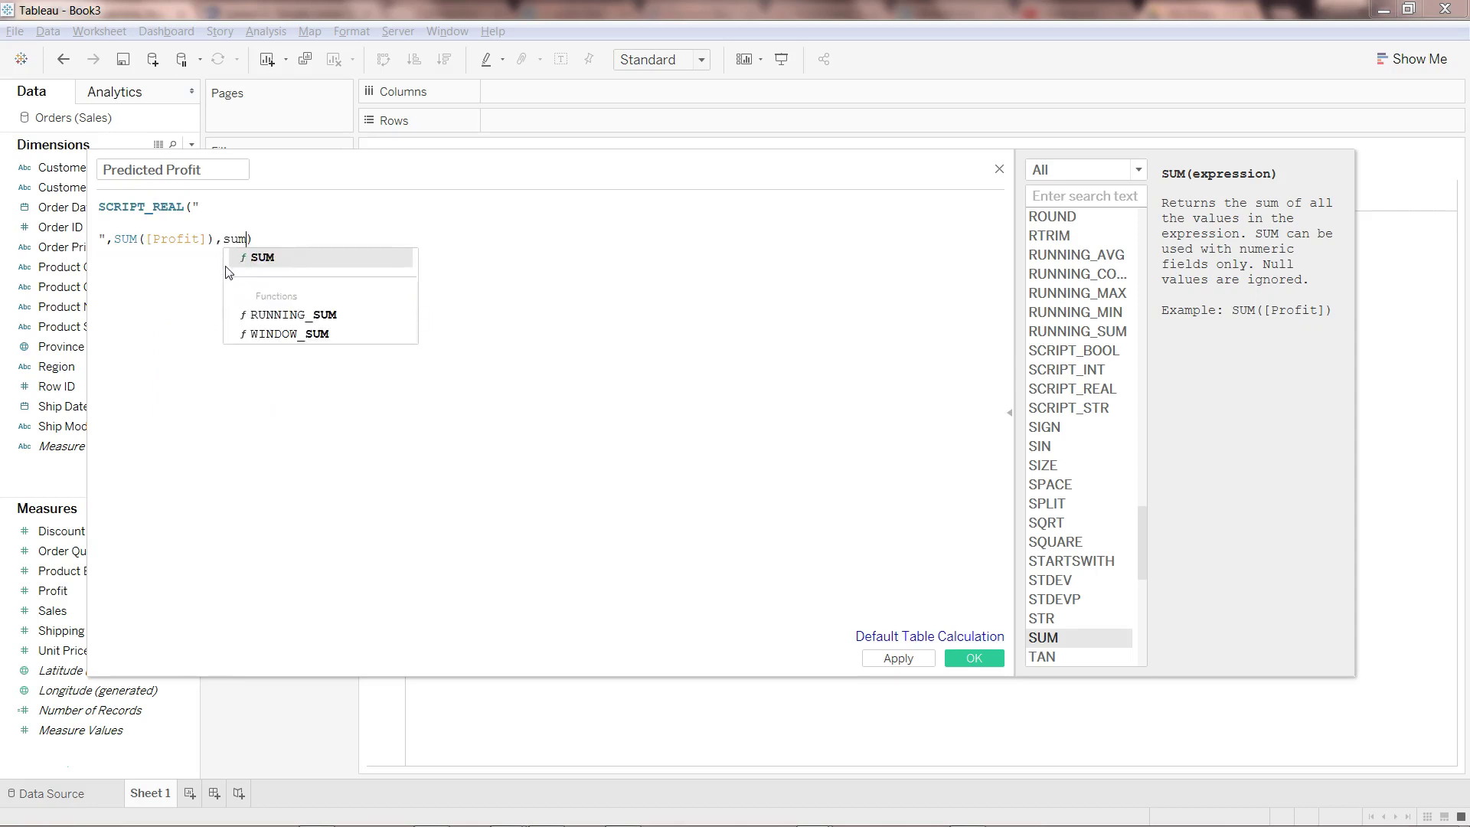
key(Return)
text(sal)
key(Return)
key(Right)
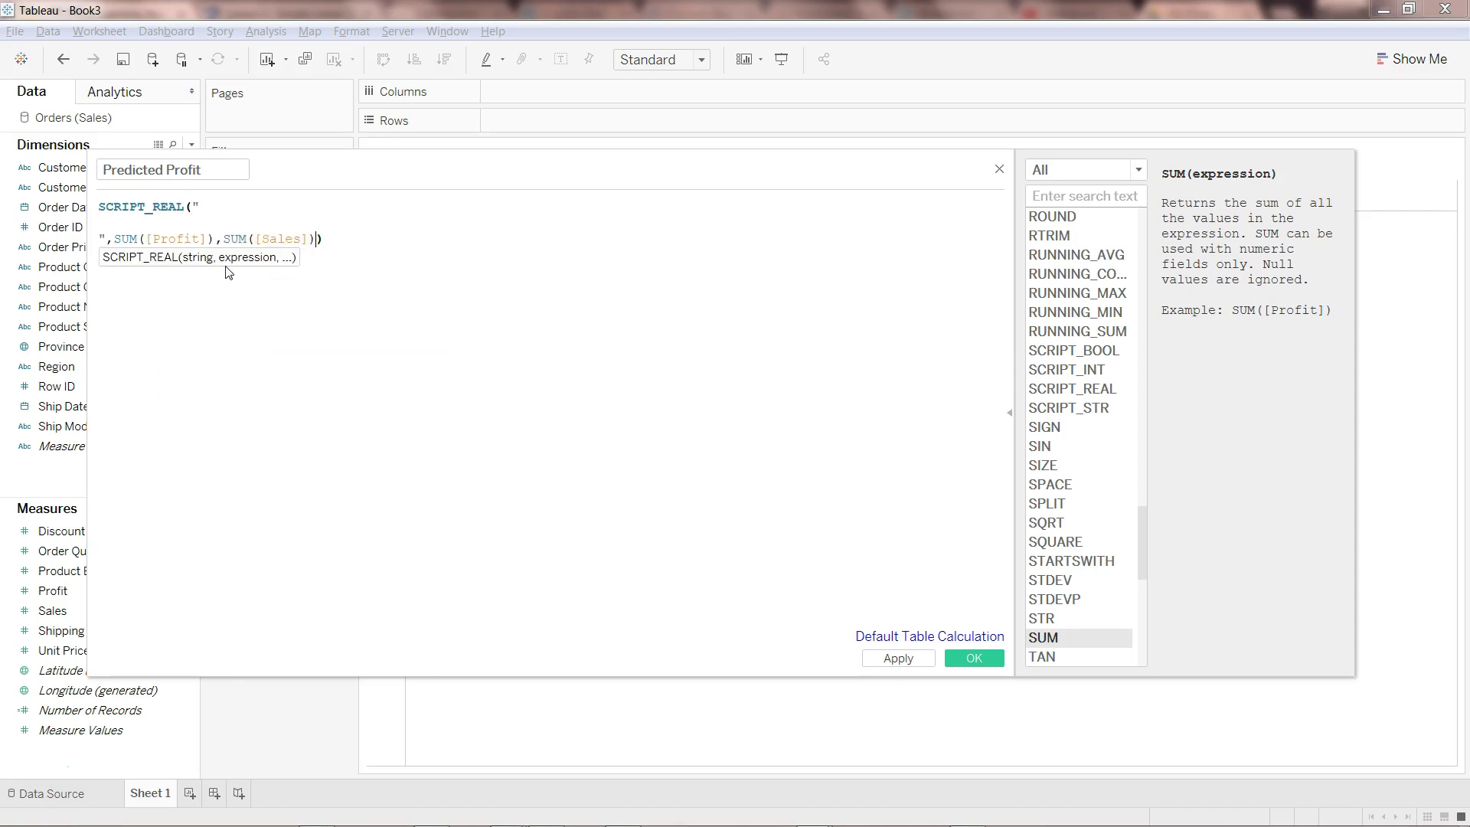
text(,sum)
key(Return)
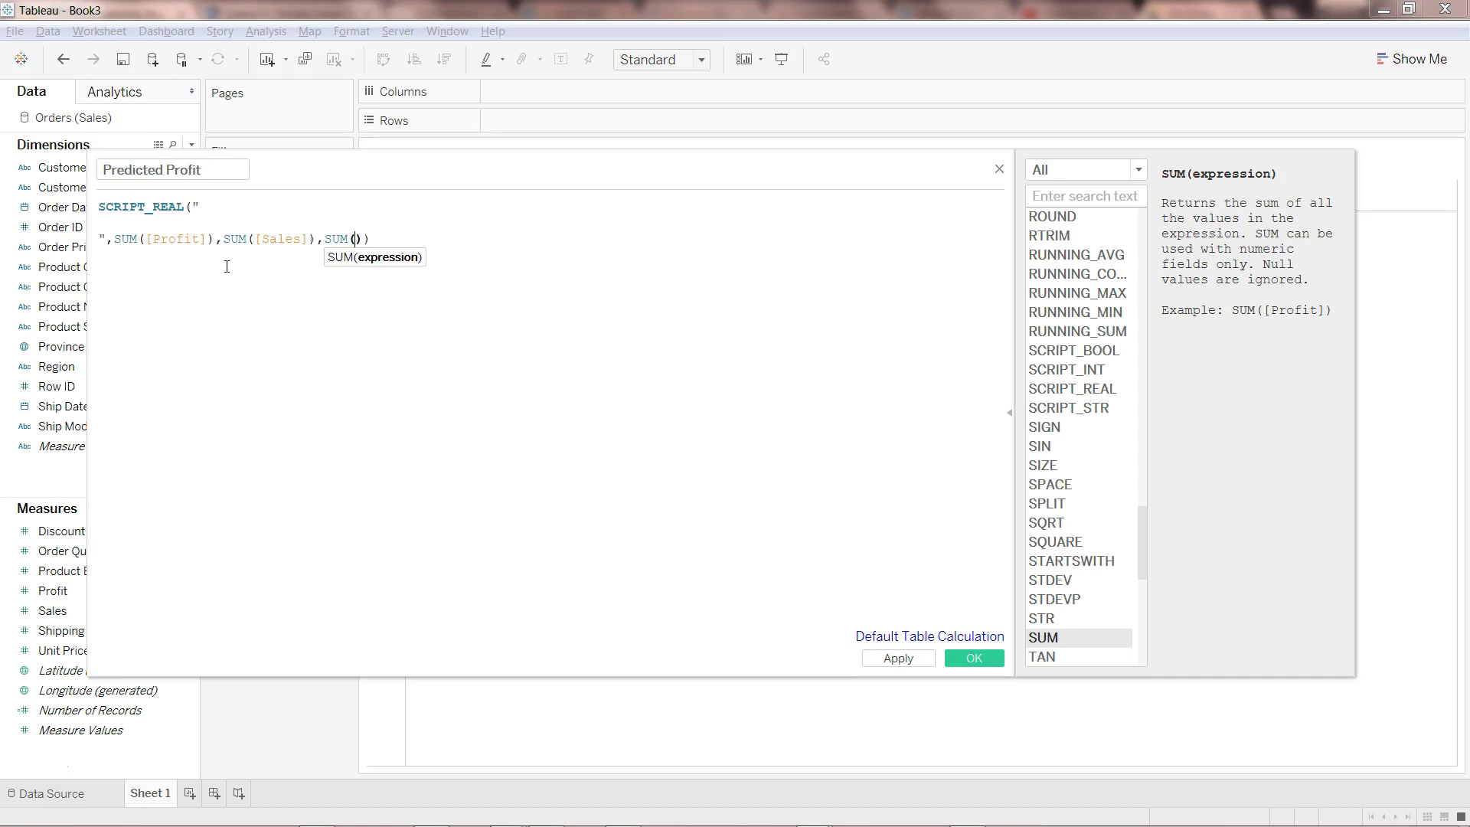
text(pro)
key(Return)
key(Right)
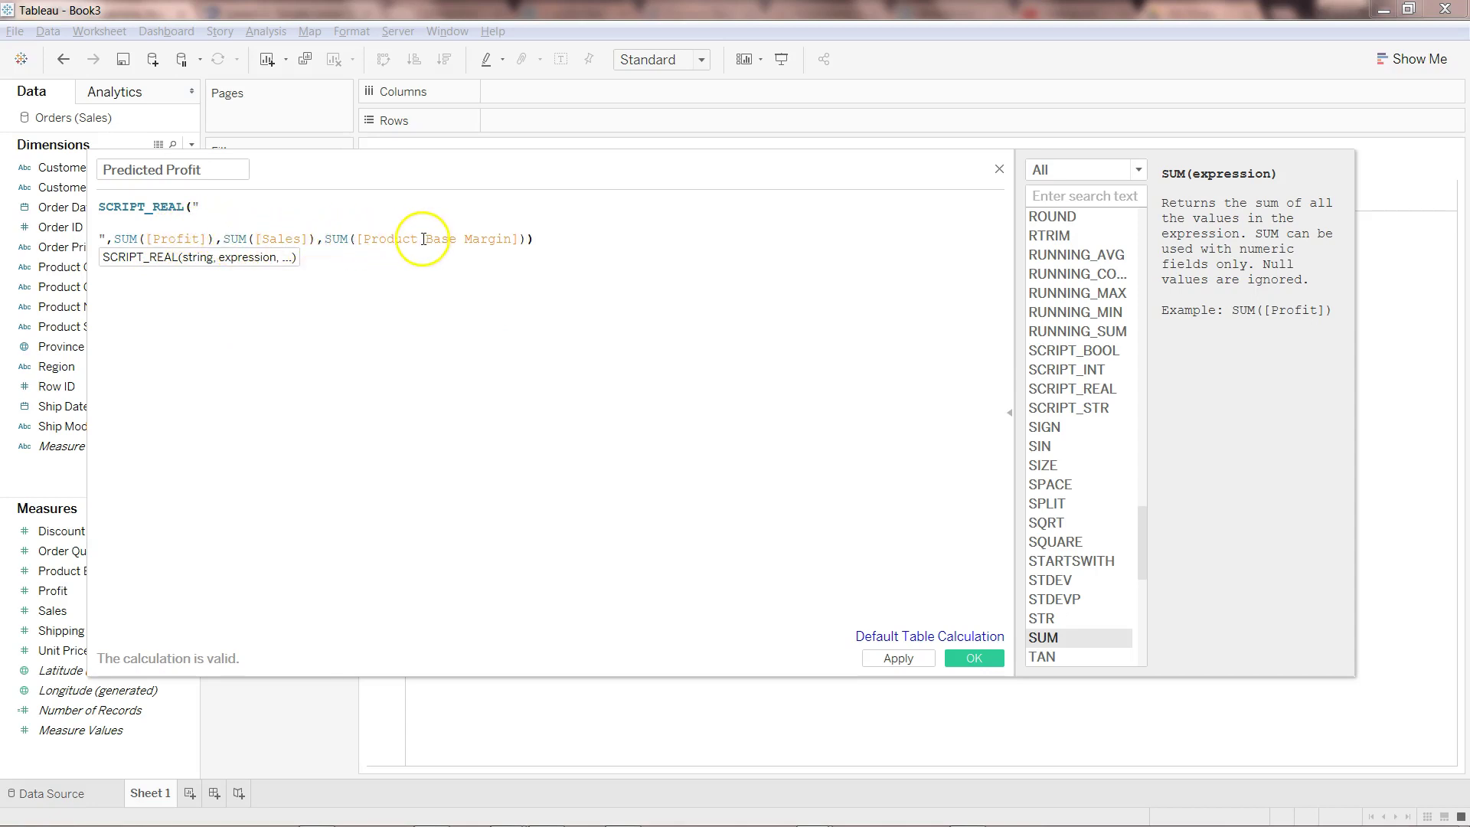
Start the script's first line with 'x <-'.
click(329, 218)
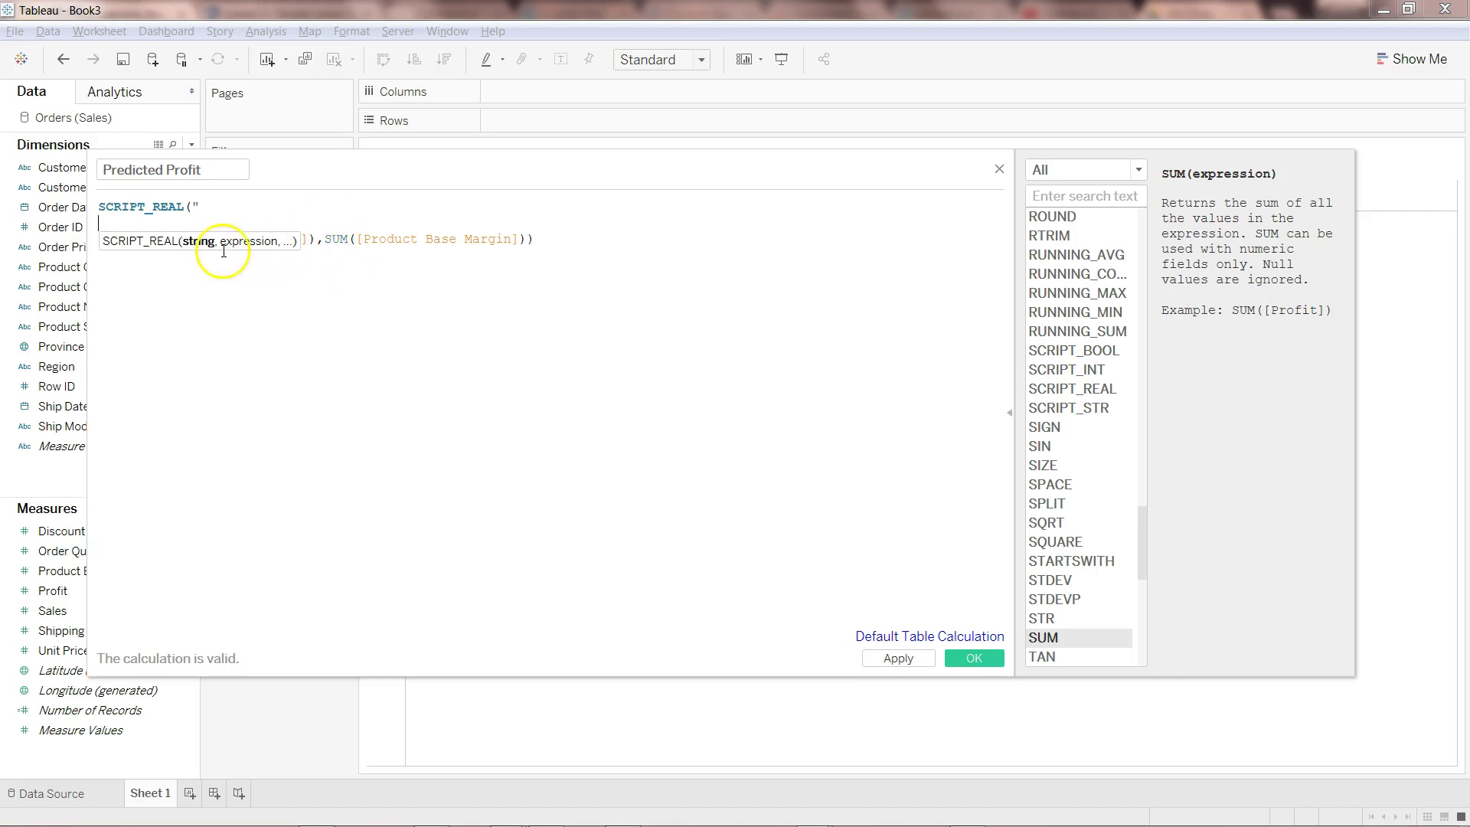
click(350, 322)
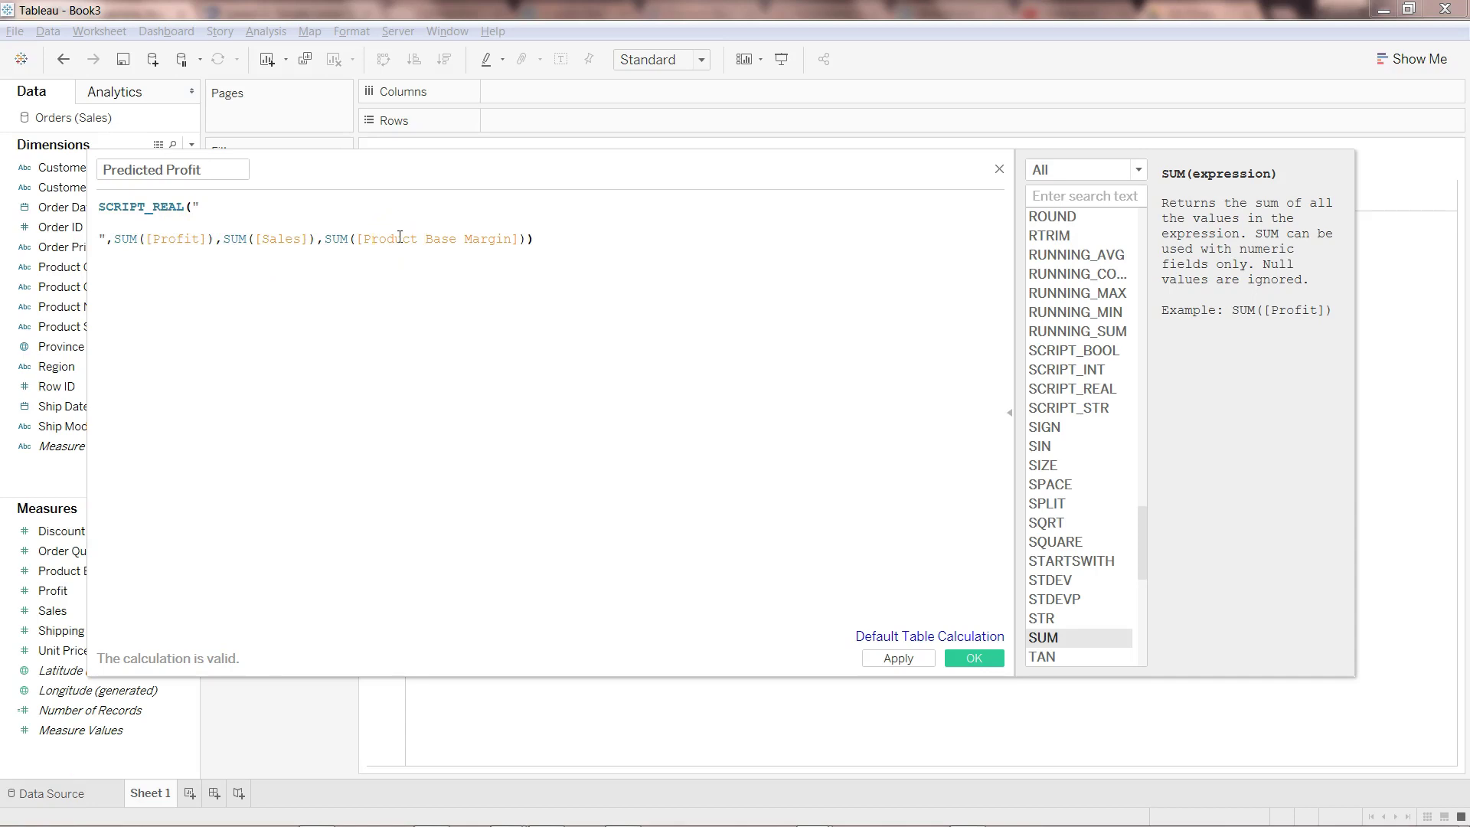
click(373, 239)
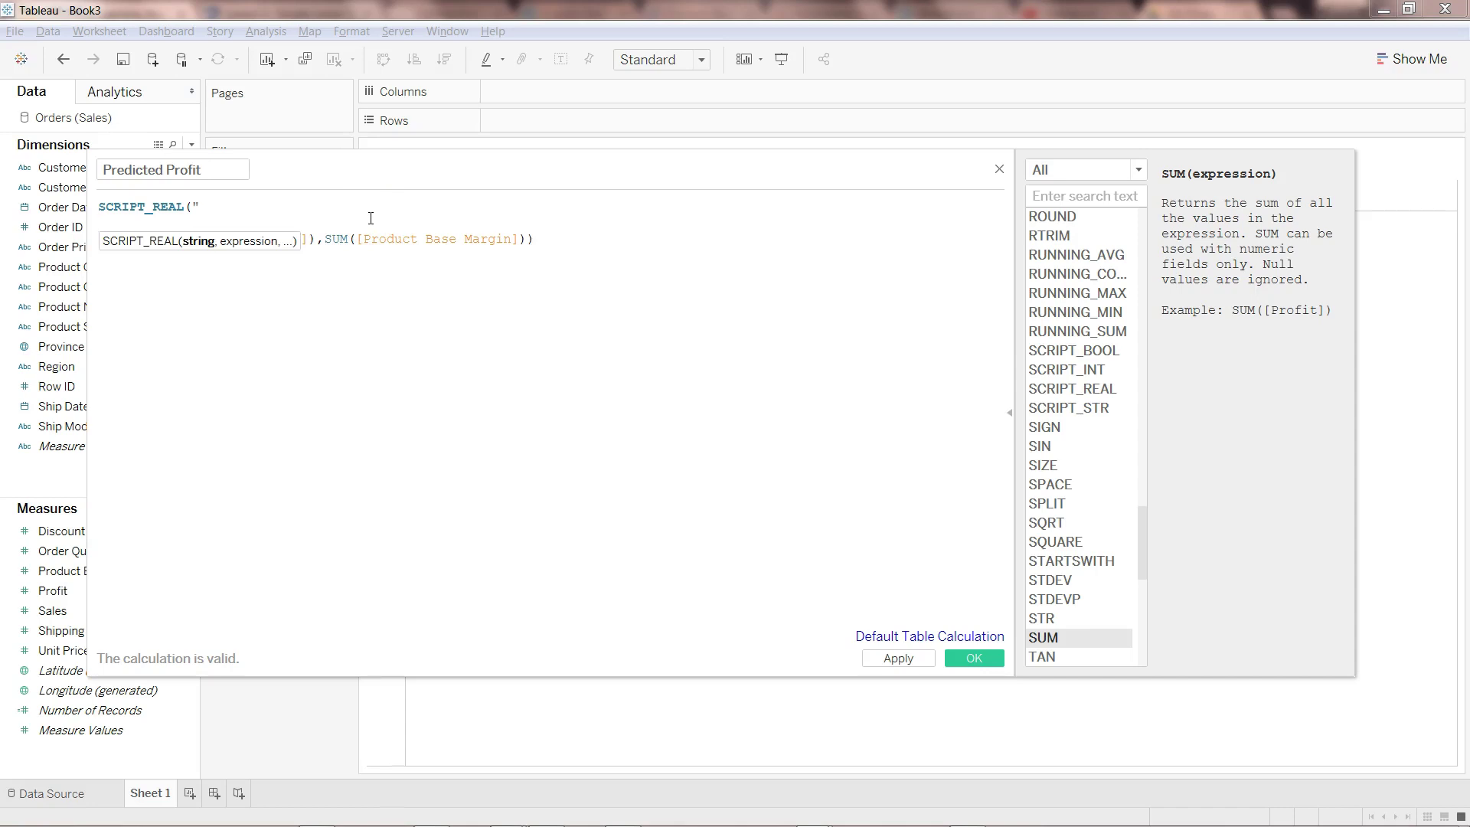
text(x <-)
click(136, 220)
click(161, 222)
Write 'x <- .arg1;', 'y <- .arg2;' and 'z <- .arg3;' on separate script lines, plus blank lines.
text(.arg1)
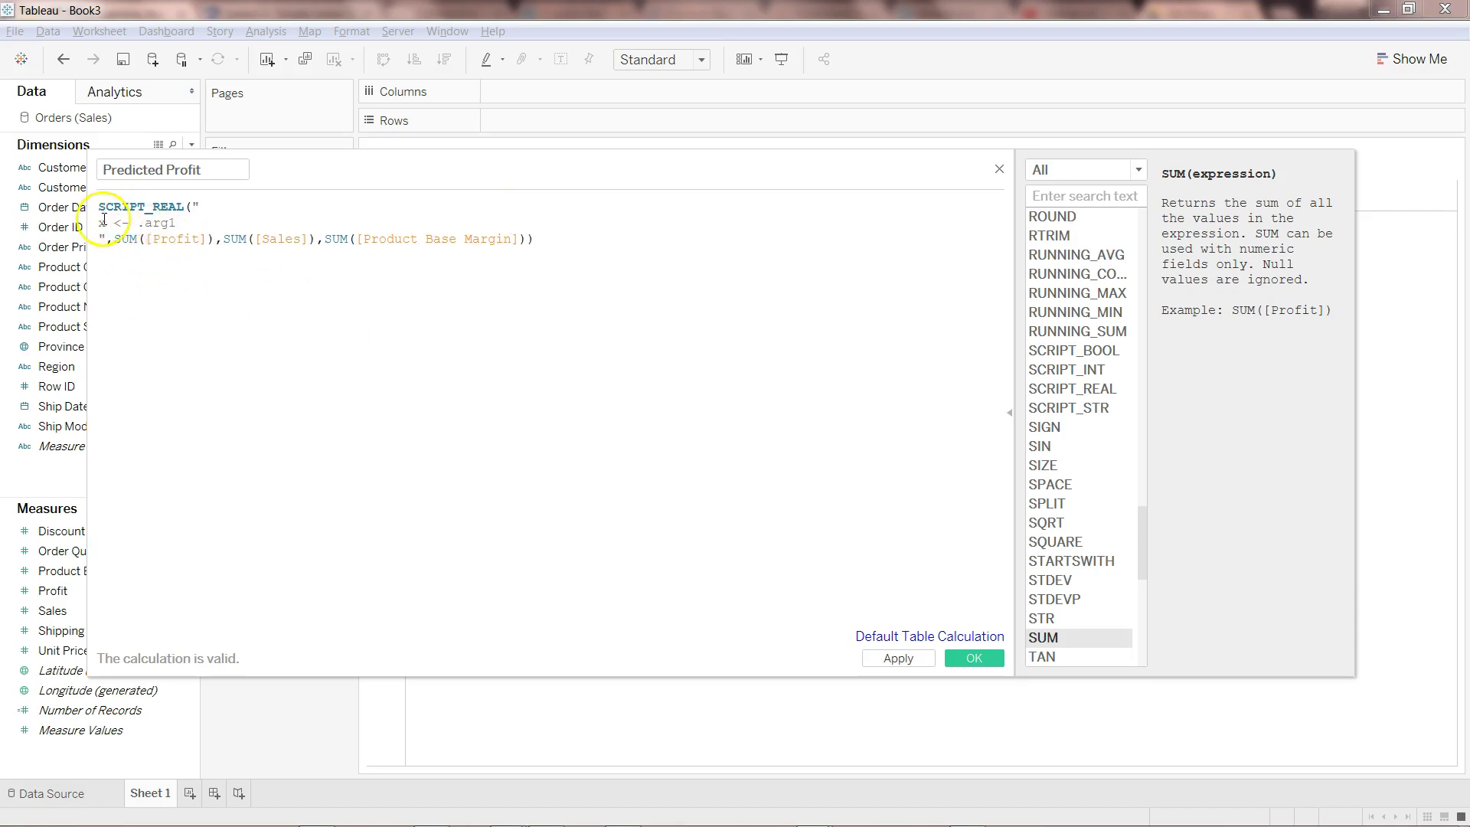
text(;)
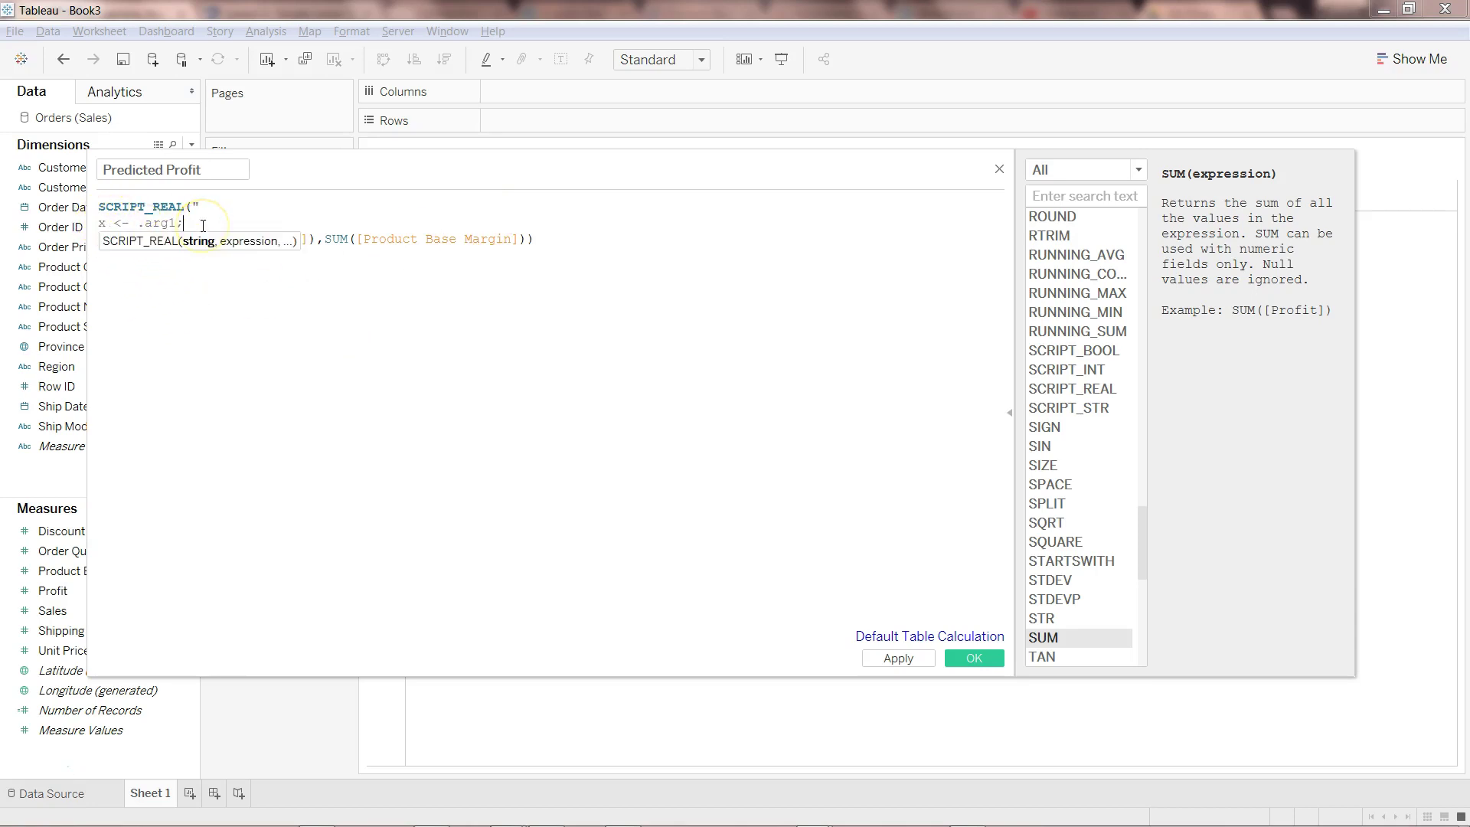
key(Return)
text(y )
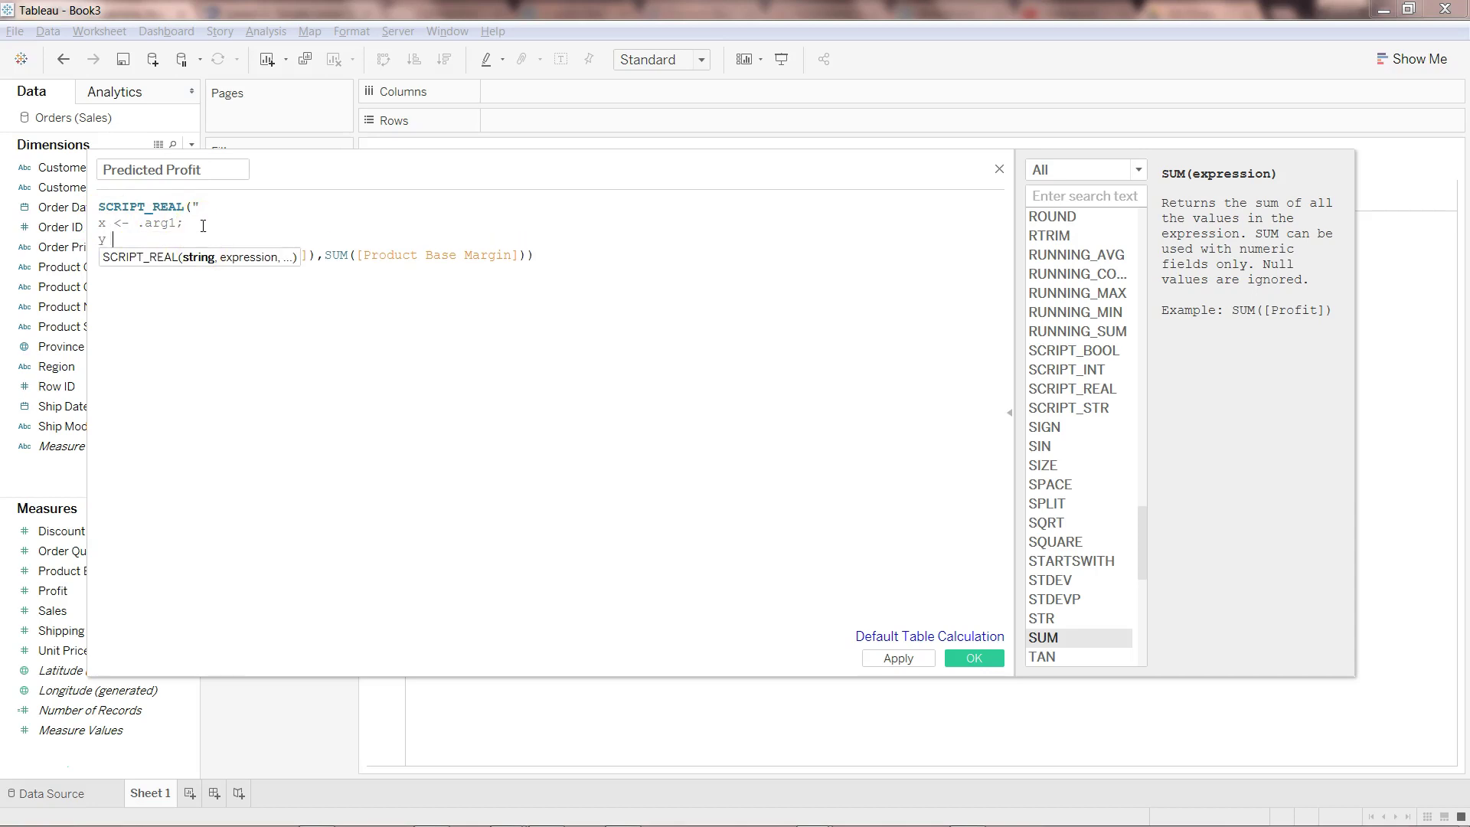
text(<- .arg2;)
click(211, 381)
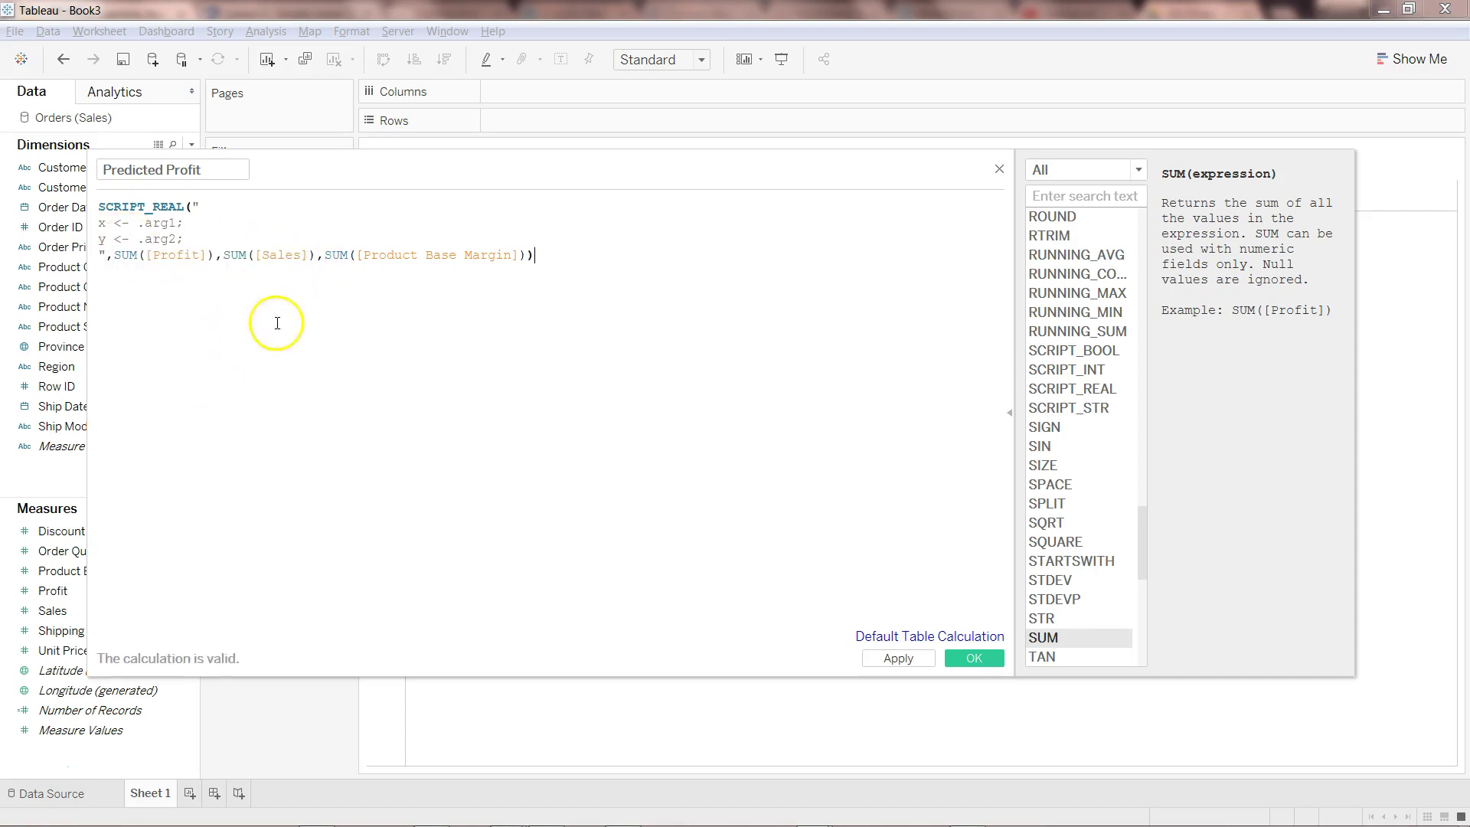
click(214, 237)
key(Return)
text(z)
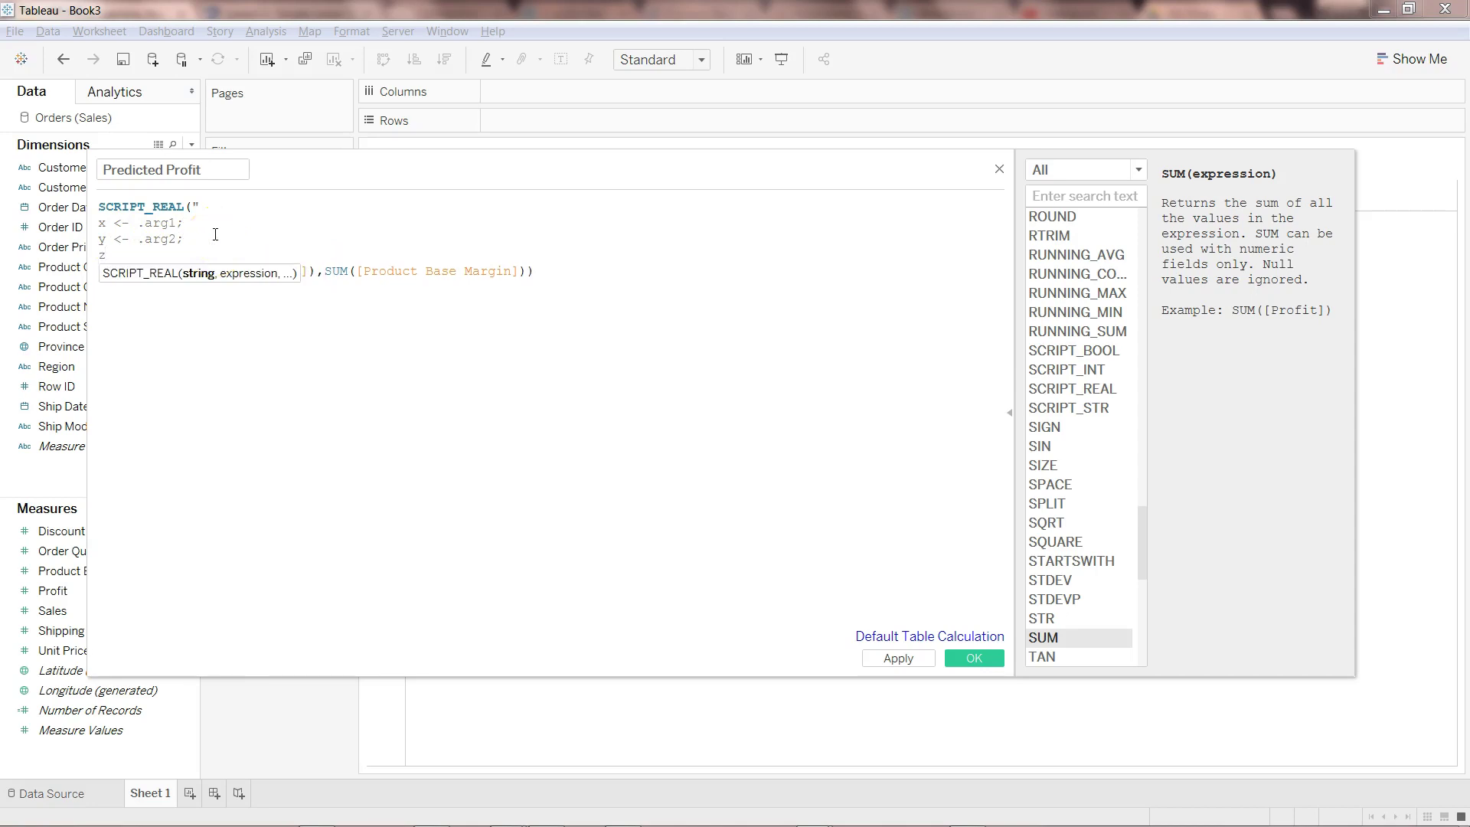
text( <- .arg3;)
key(Return)
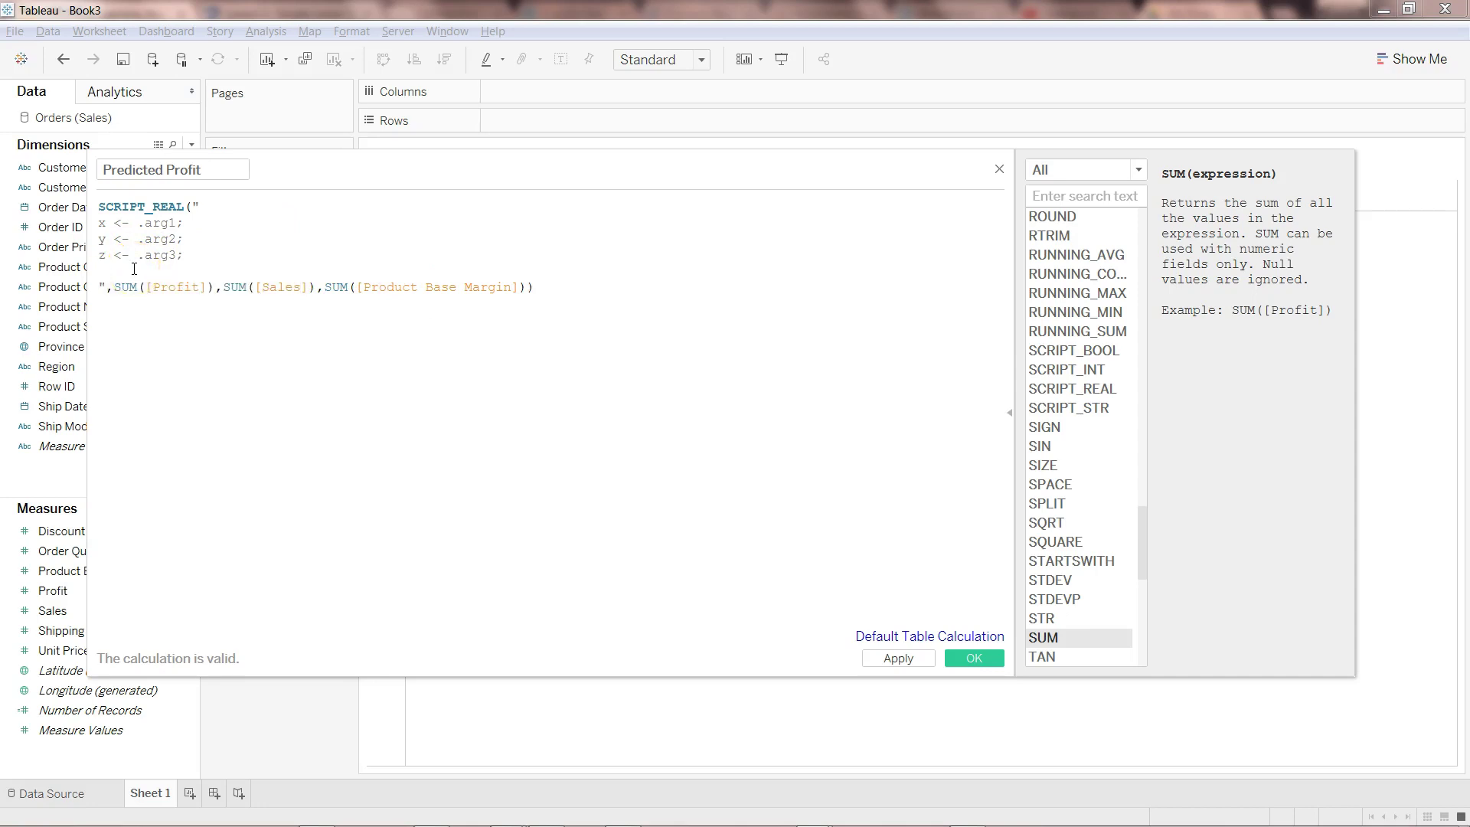
key(Return)
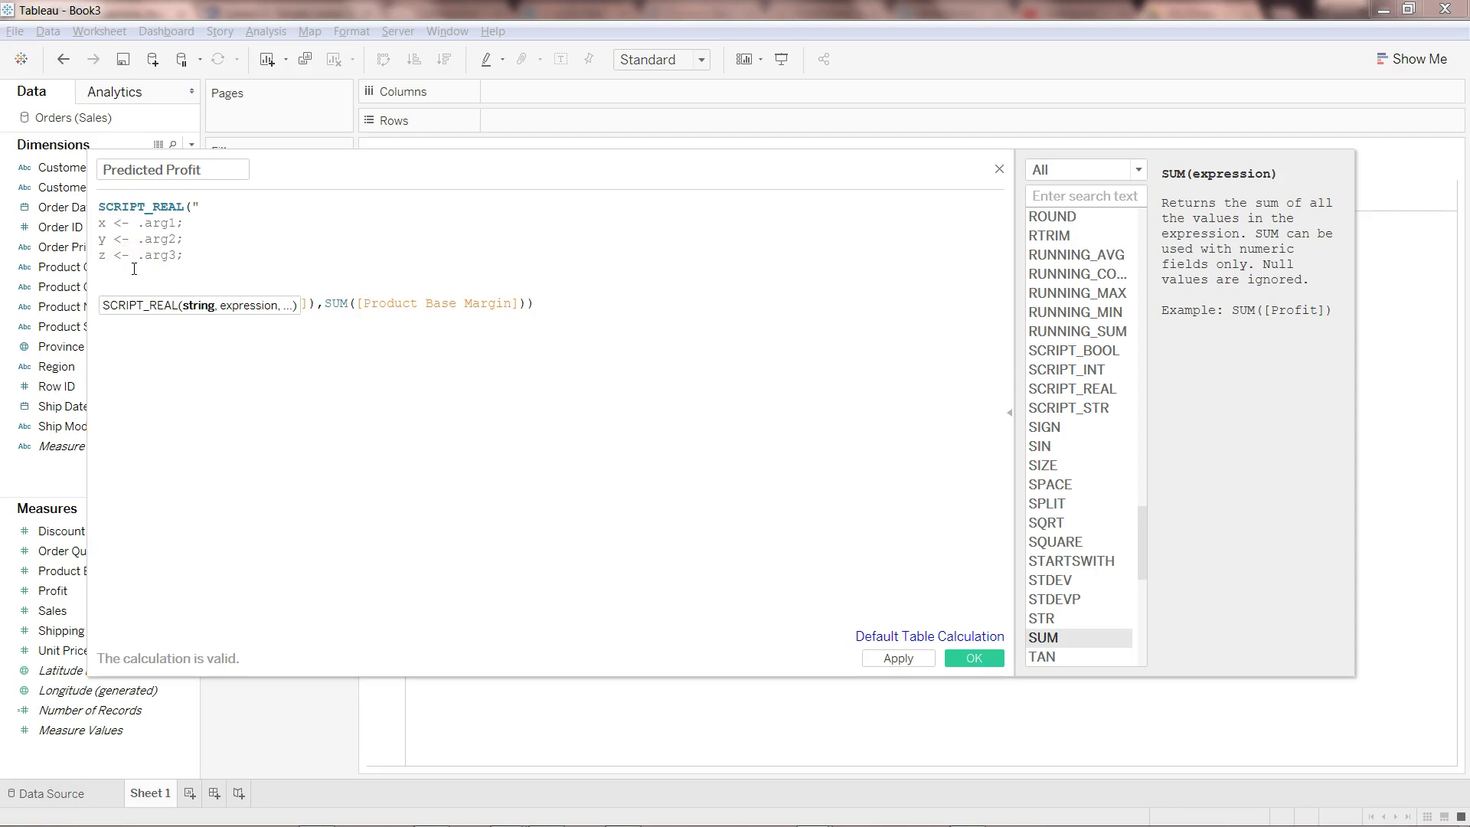
Add the line 'linreg <- lm(x ~ y + z)' and check the calculation is valid.
text(linreg <-)
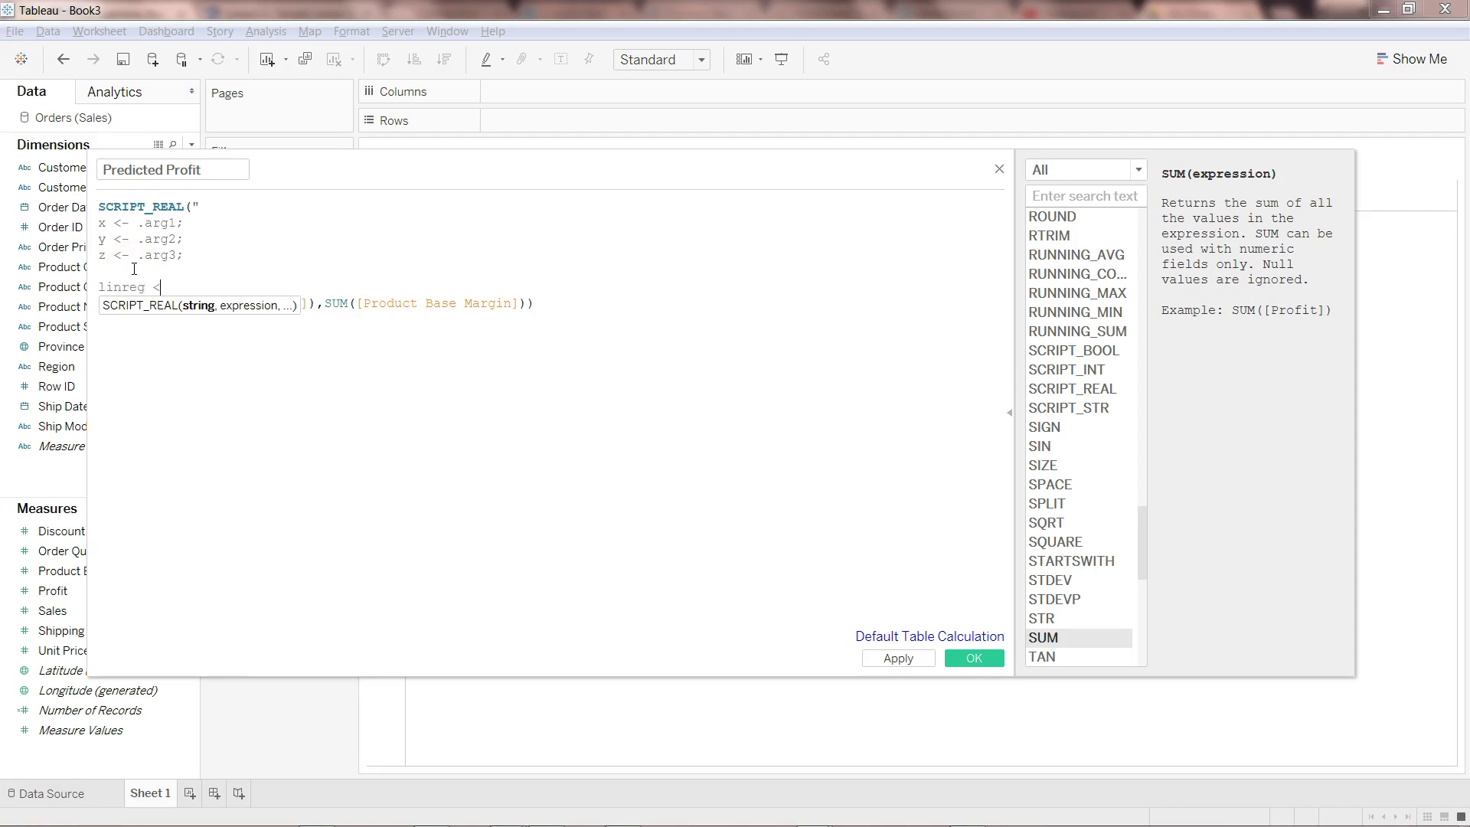
click(103, 287)
text(lm)
click(178, 304)
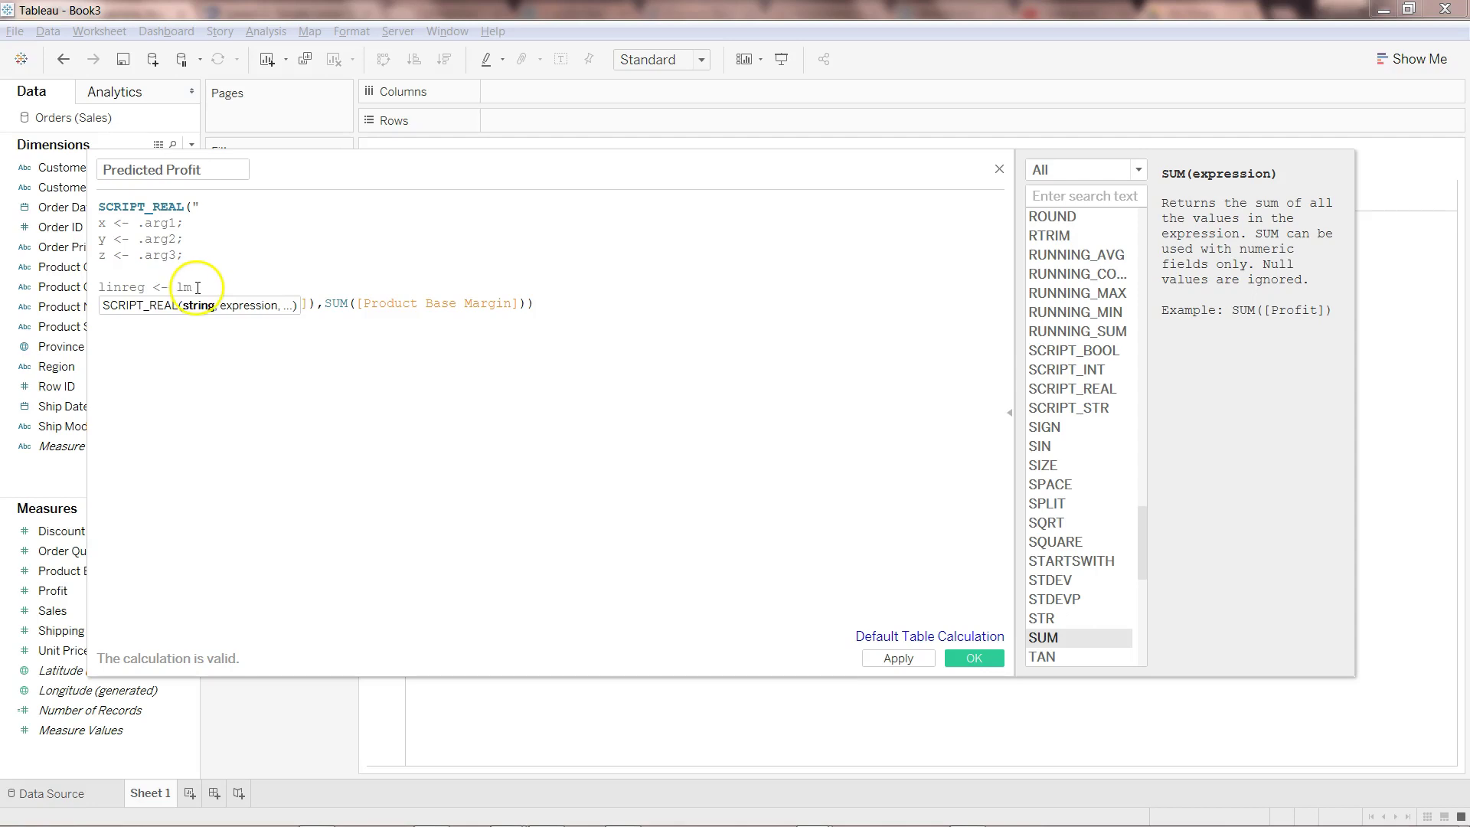
text(()
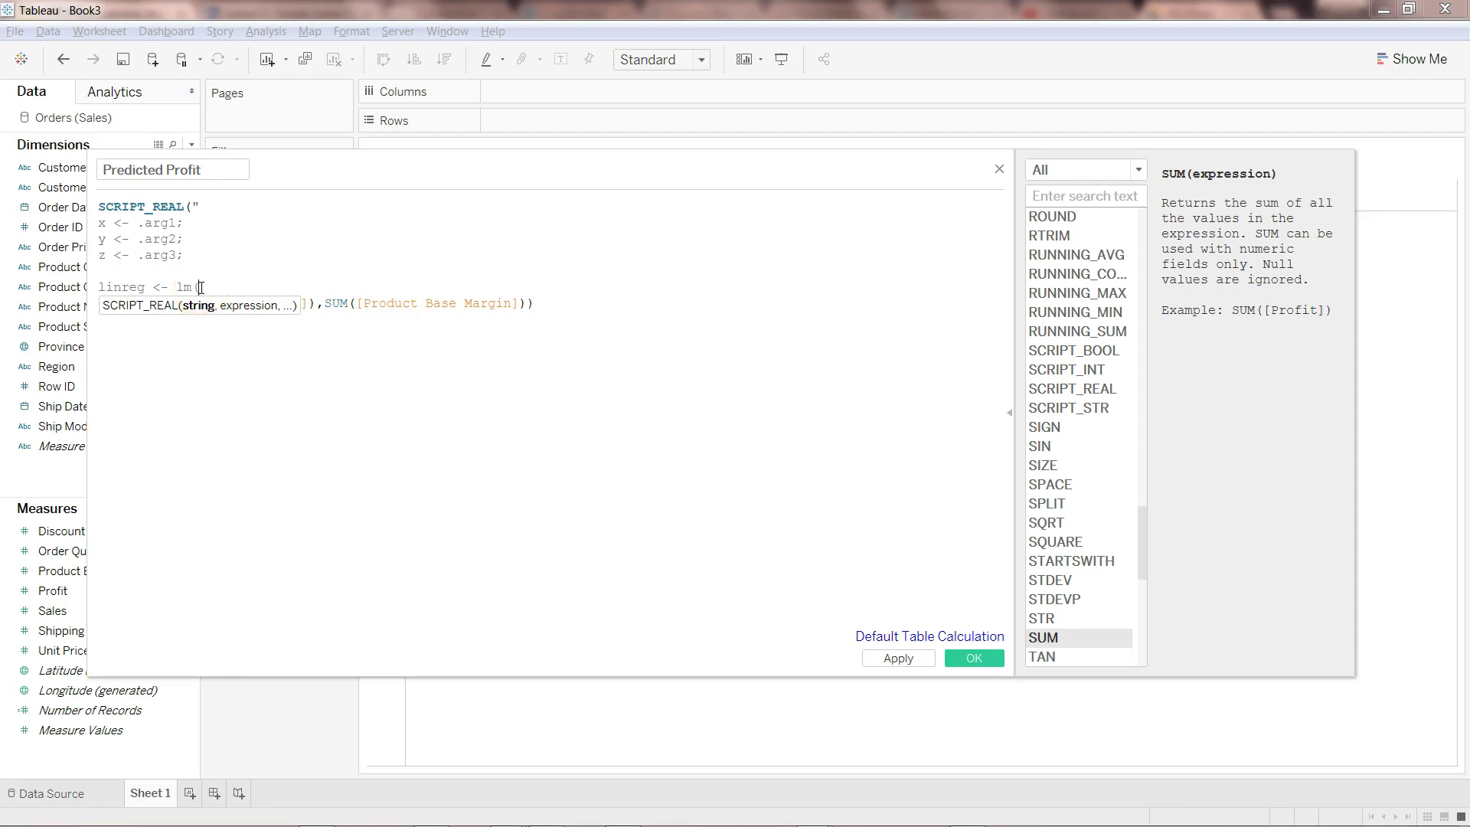
text())
click(203, 288)
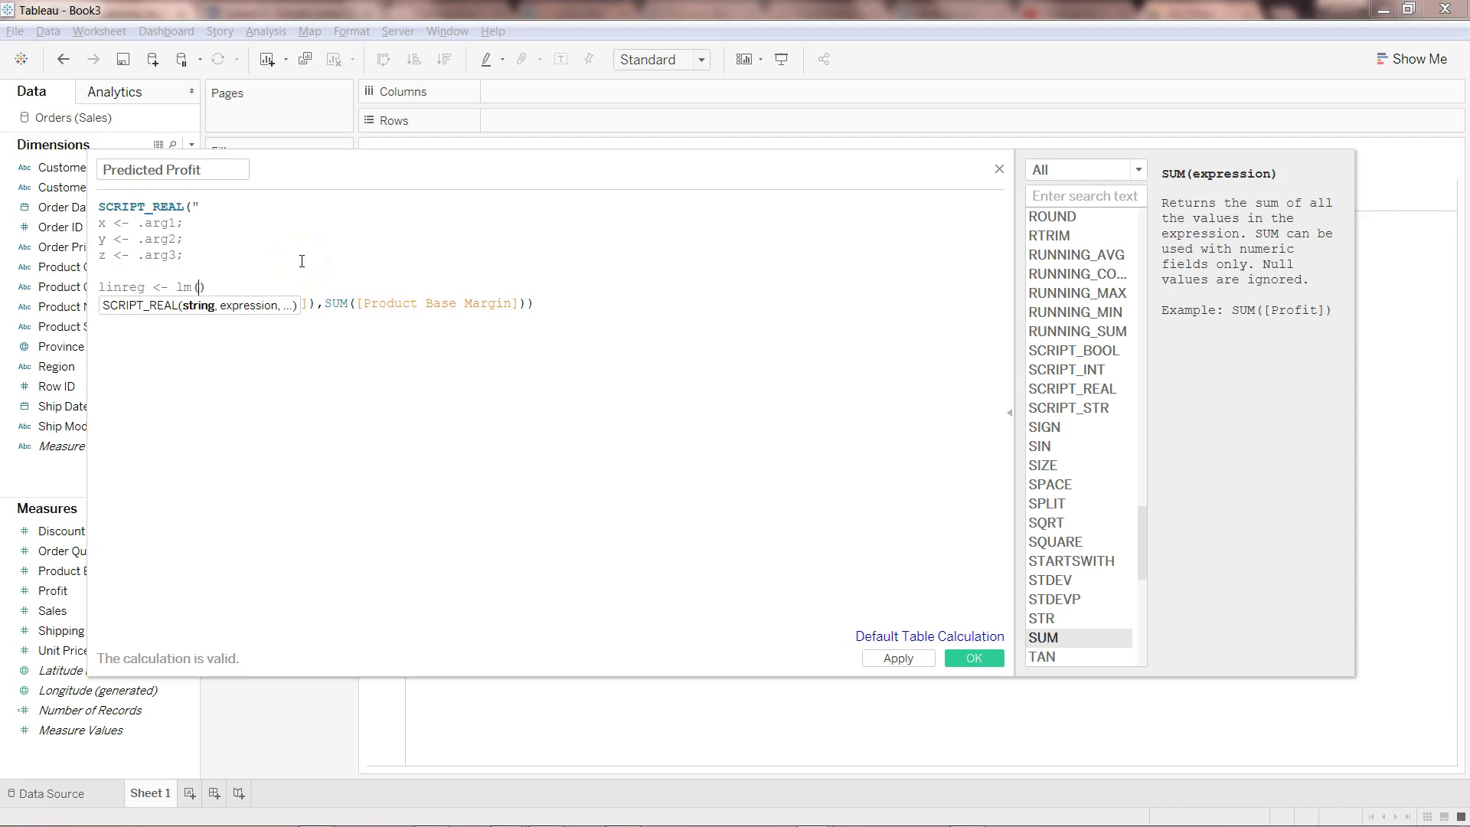
click(107, 219)
text(x )
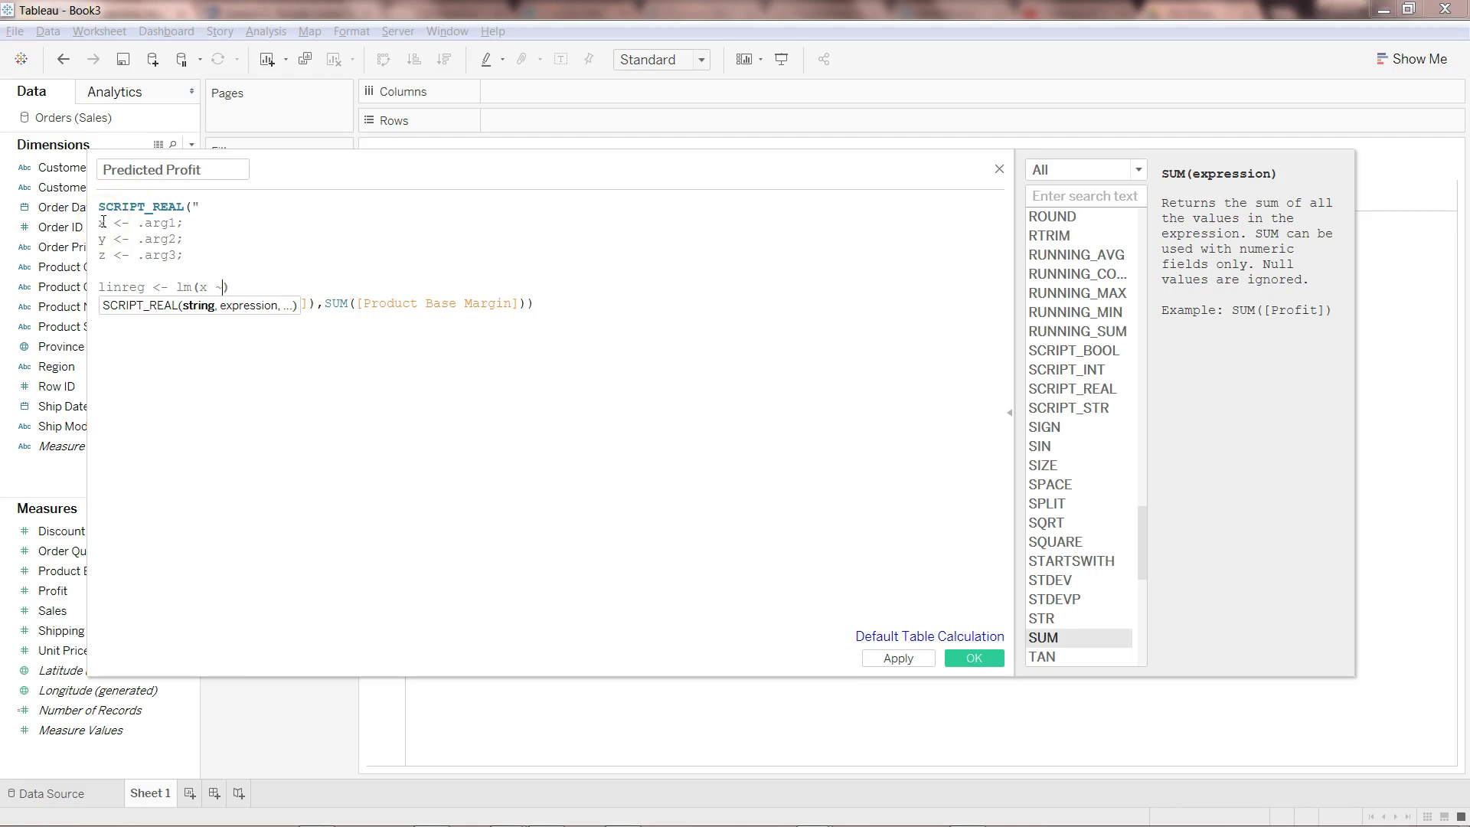
text(~ y + z)
click(338, 309)
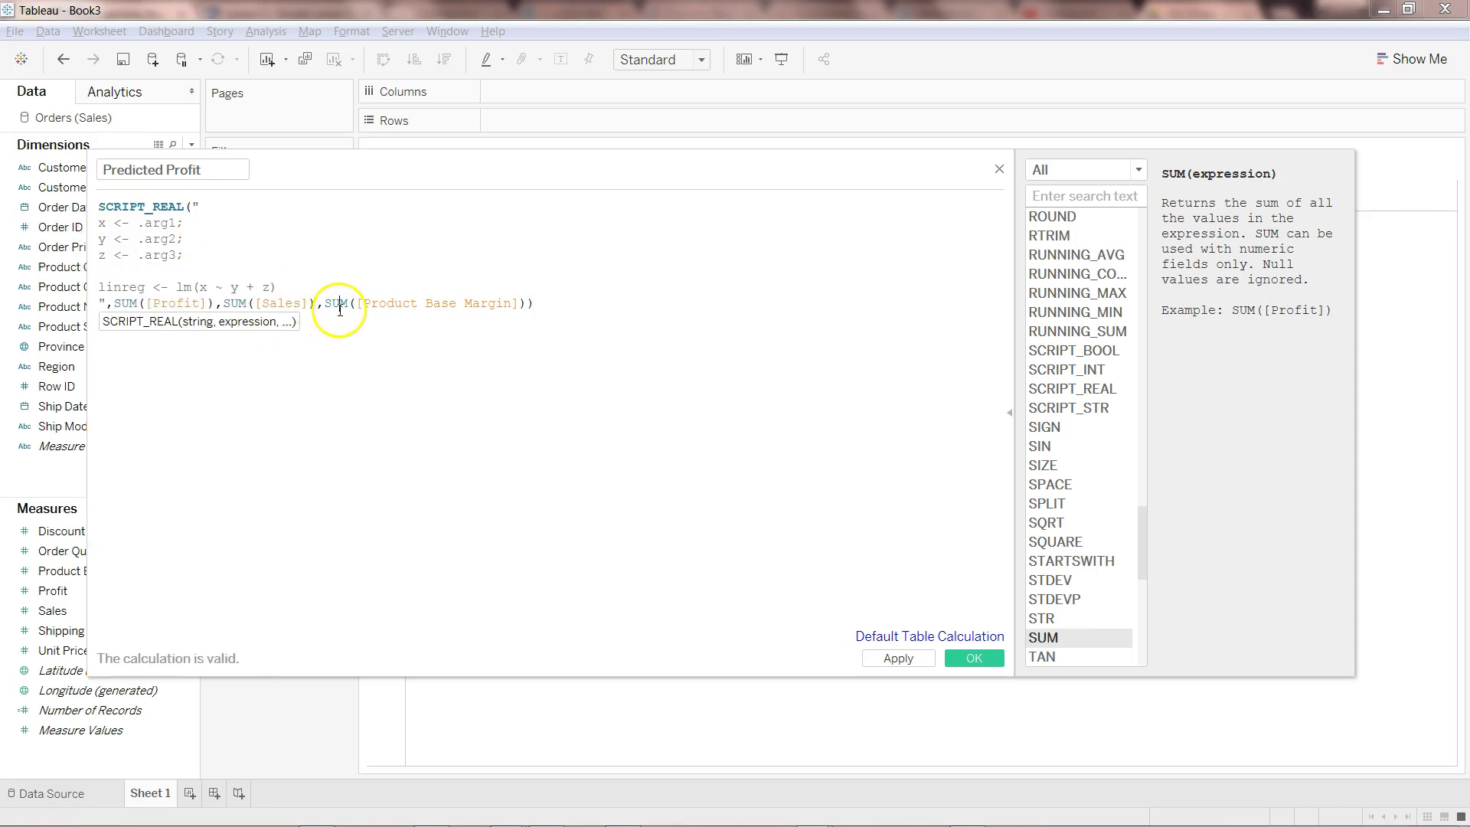
Highlight the x, y and z model terms alongside their .arg assignments and Product Base Margin argument.
double_click(203, 288)
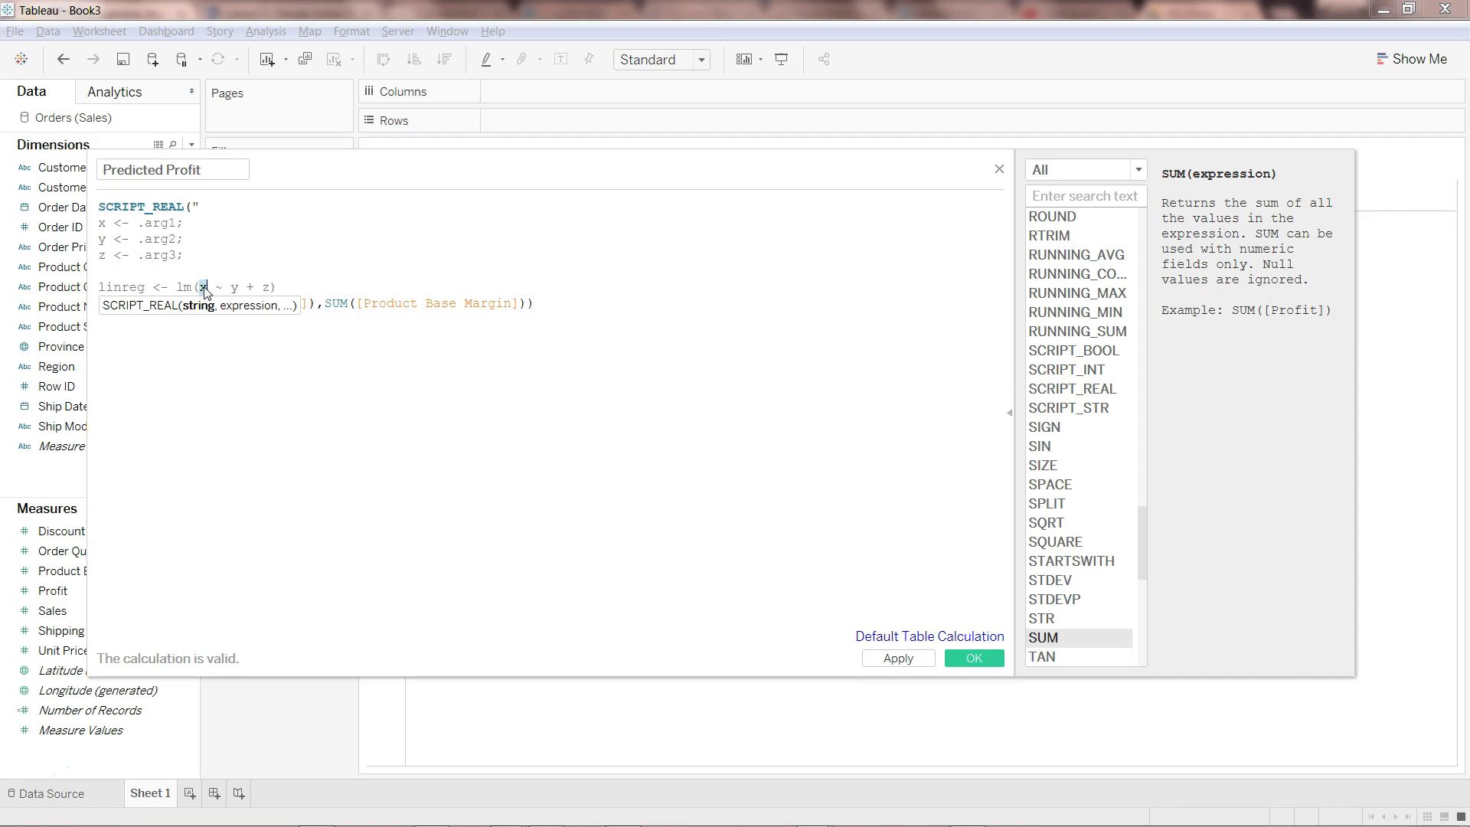
drag(204, 291, 232, 293)
double_click(235, 290)
drag(100, 239, 180, 239)
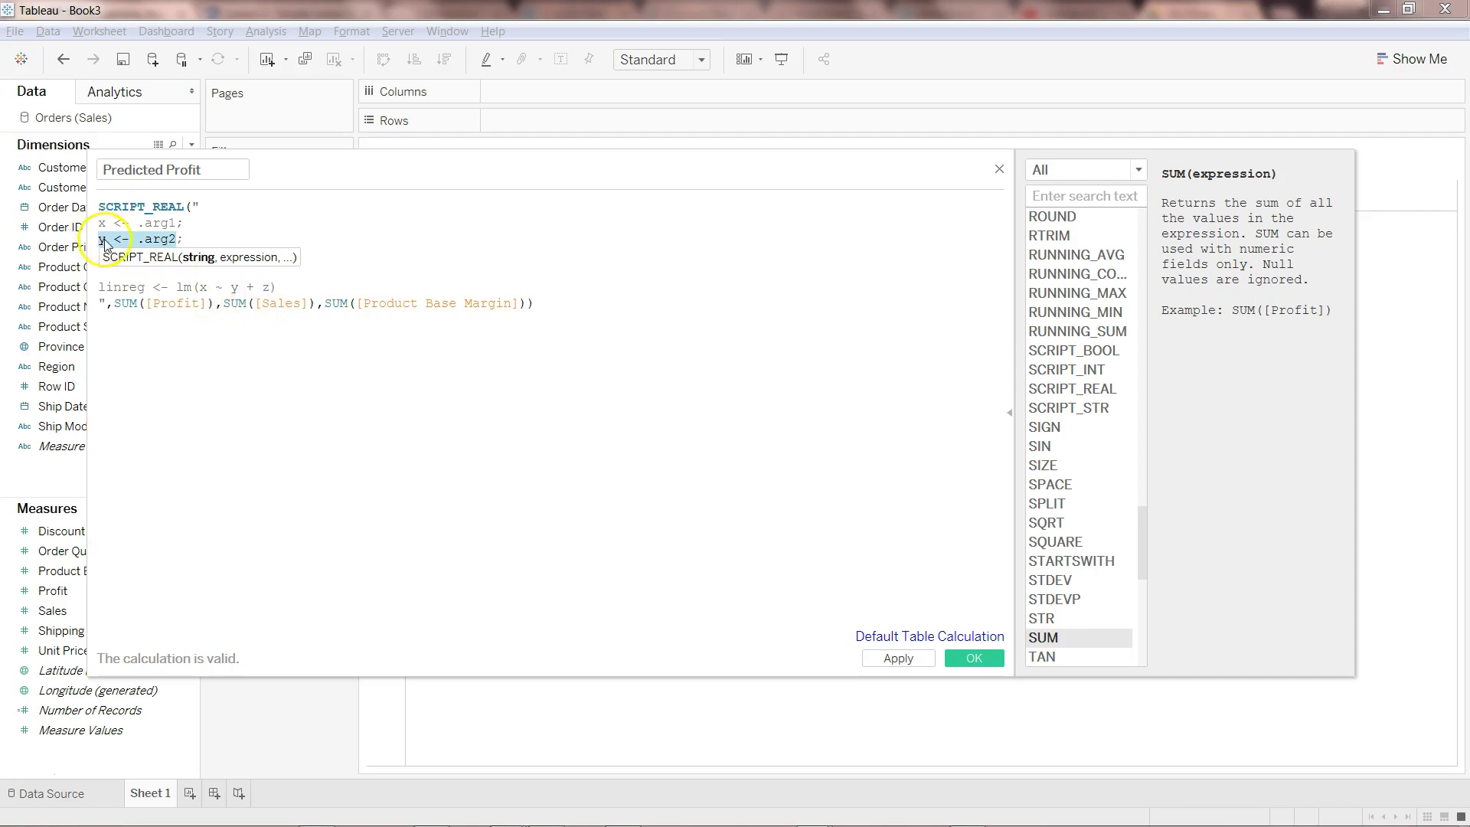
drag(100, 238, 182, 239)
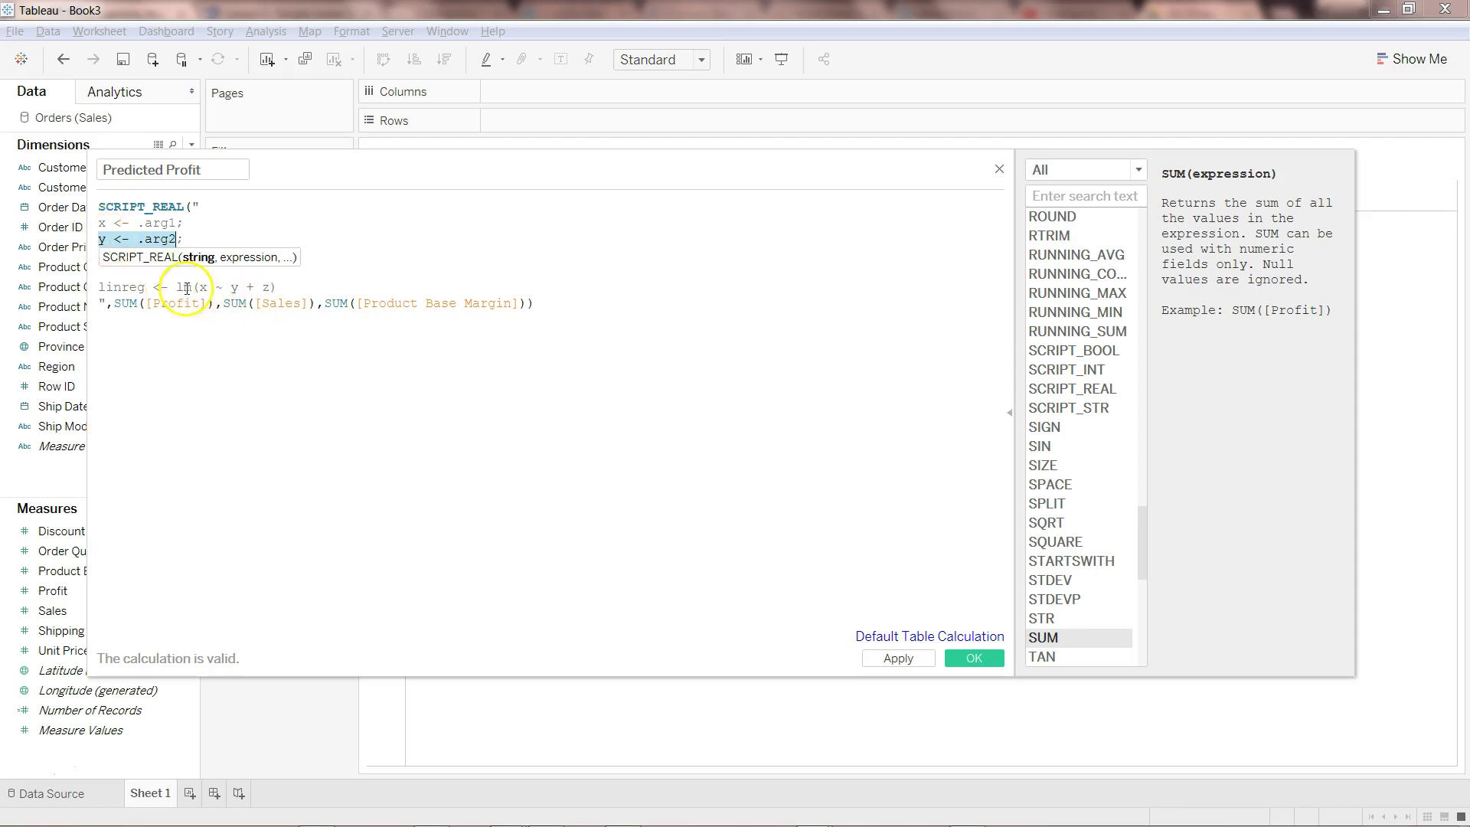
double_click(266, 287)
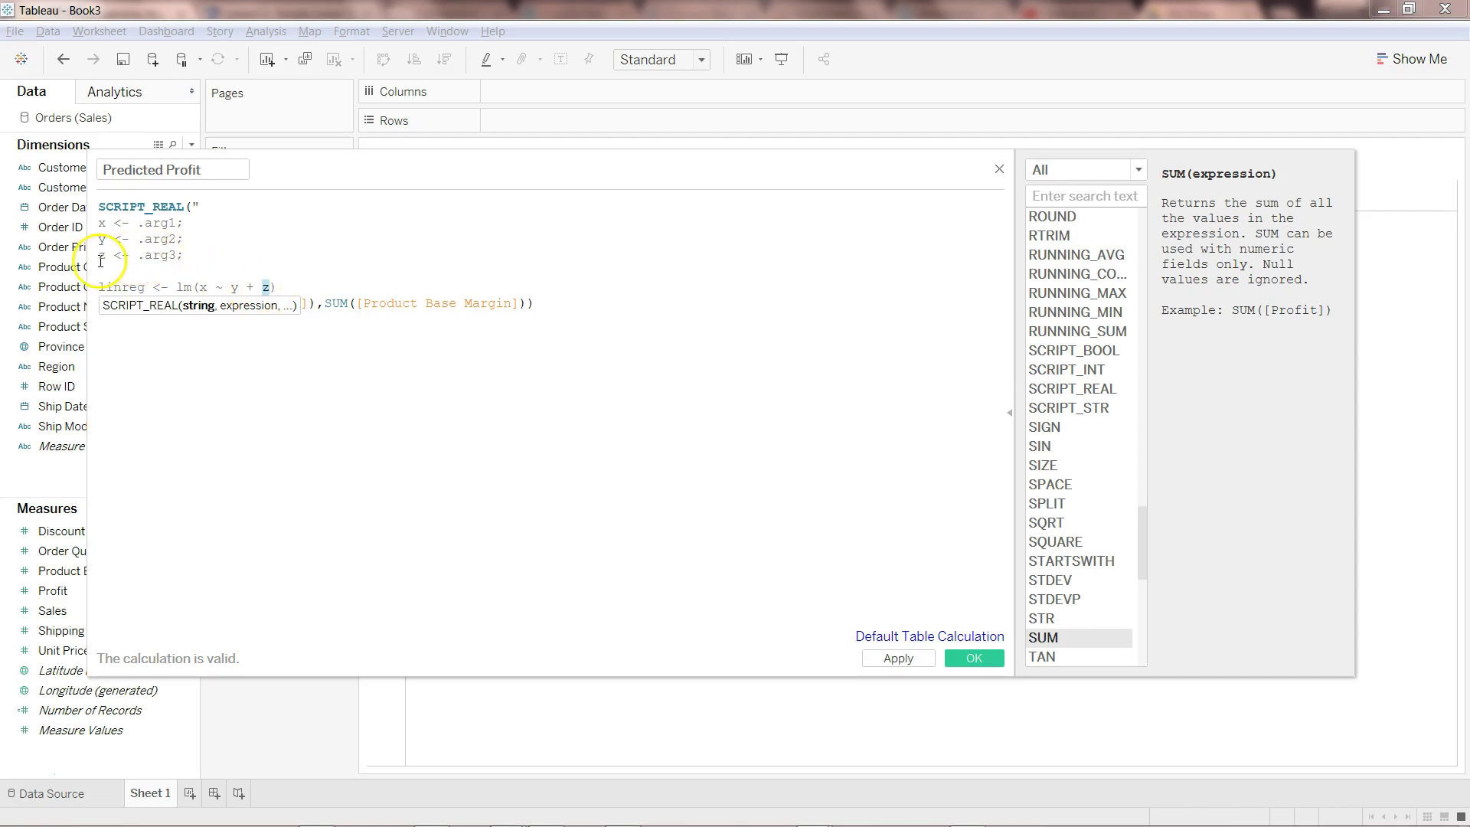
drag(357, 303, 528, 303)
click(417, 289)
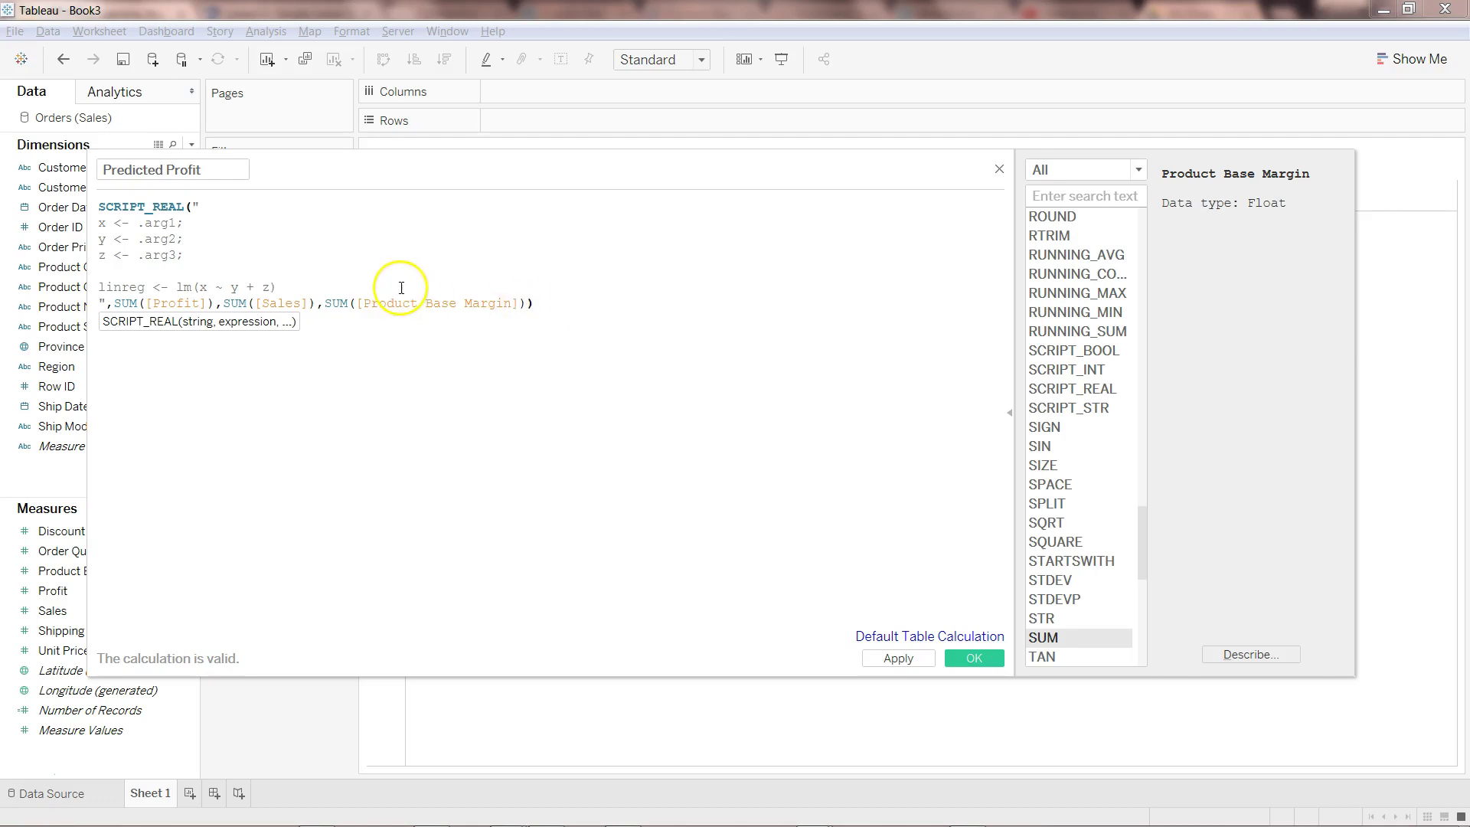
Add a 'linreg$fitted' line after the lm regression line, plus a blank line before the closing quote.
key(Return)
text(lin)
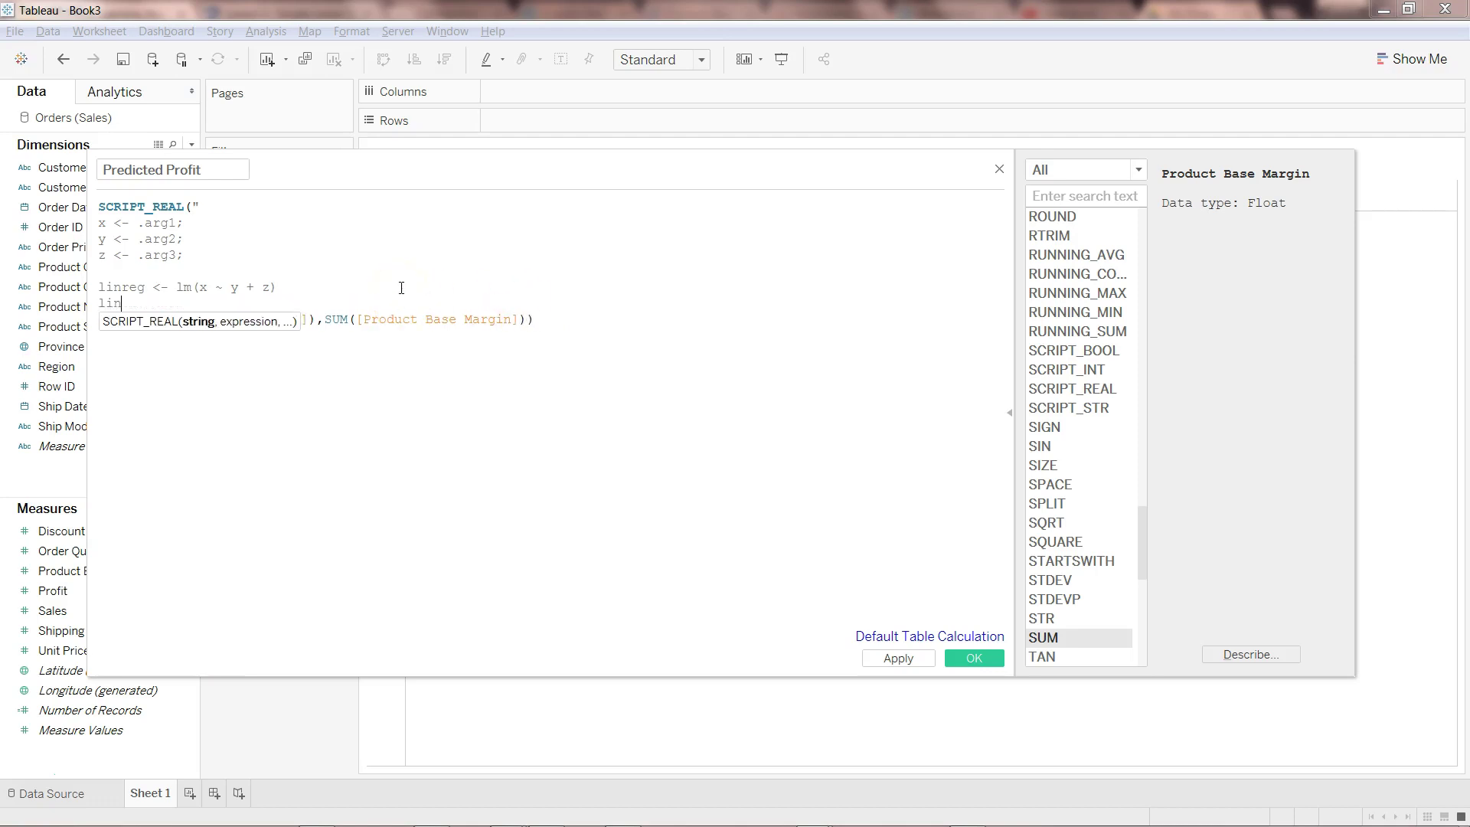
text(reg $fitted)
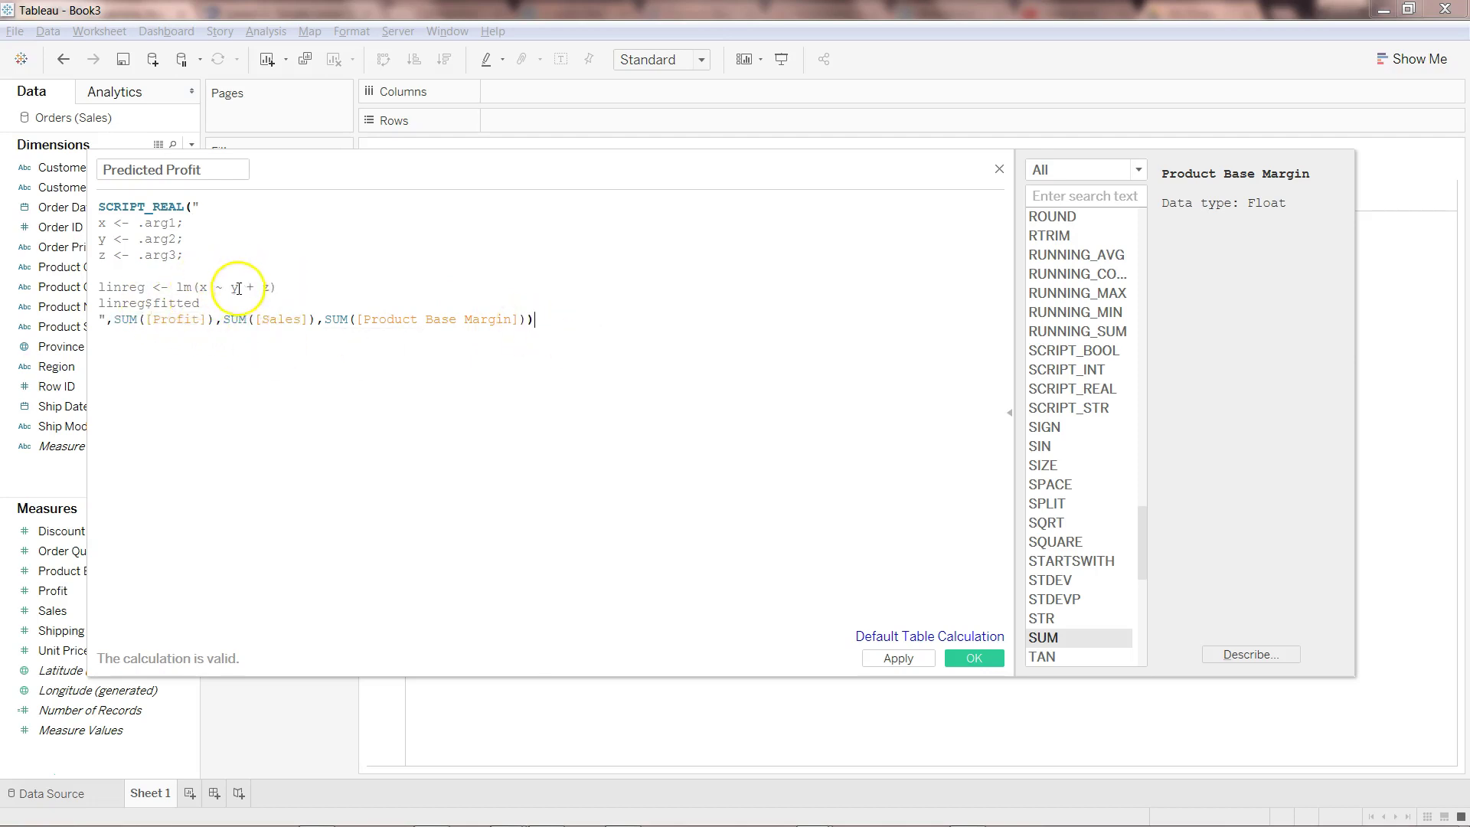
click(239, 298)
key(Return)
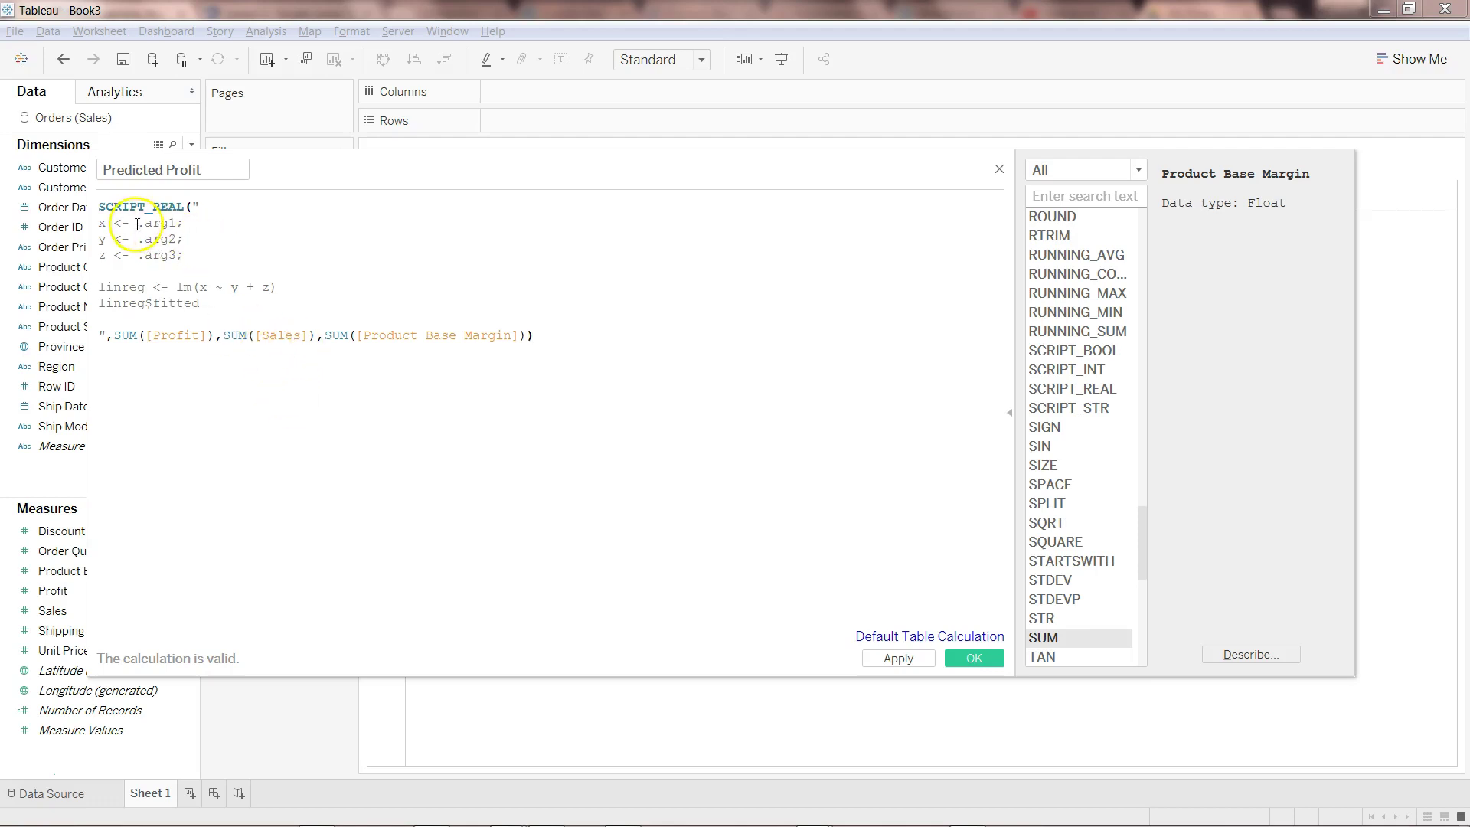
Review the script's argument assignments, including the x variable and the Sales argument.
drag(100, 228, 188, 262)
click(186, 257)
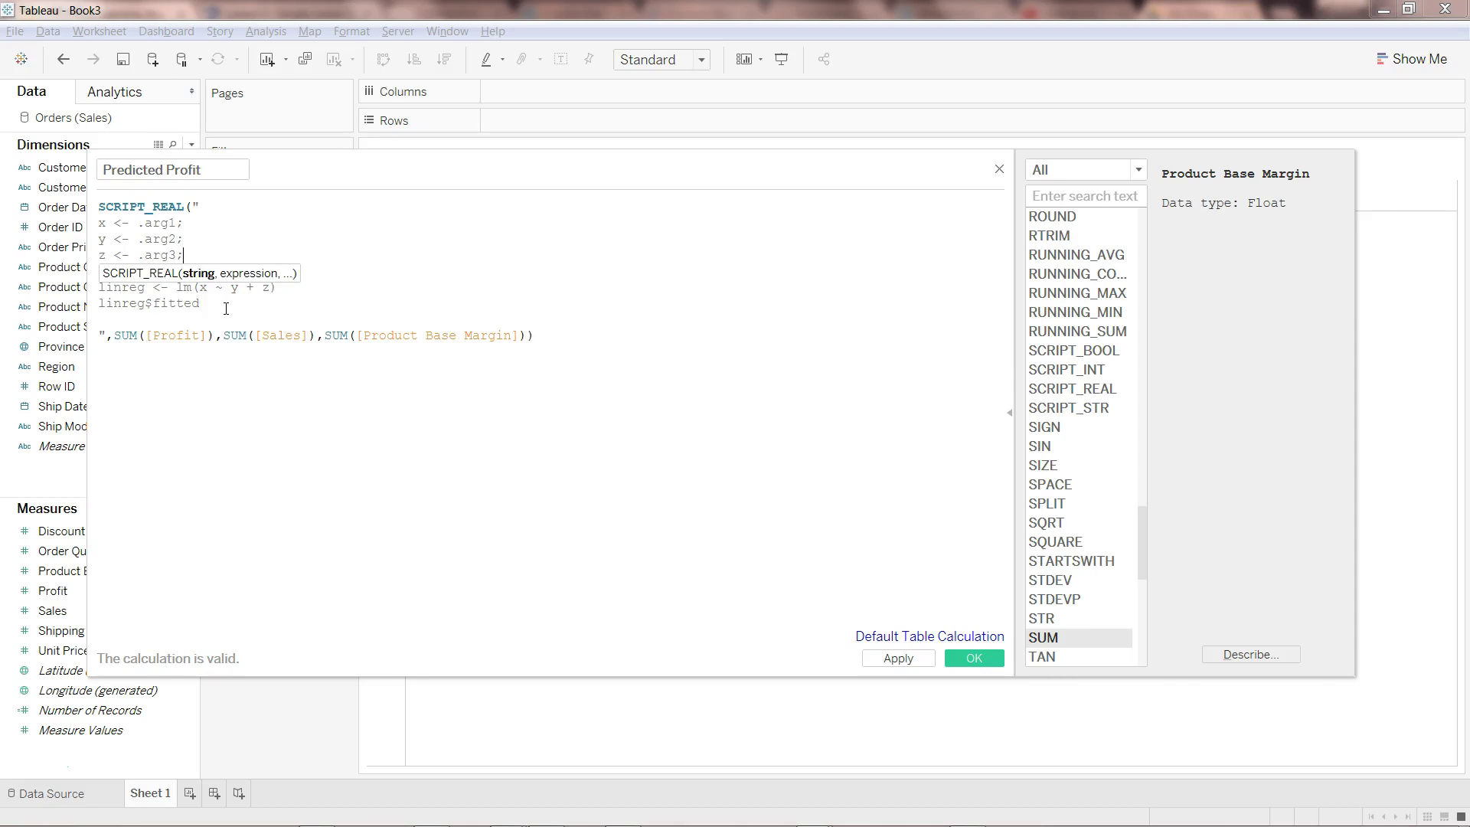
click(256, 332)
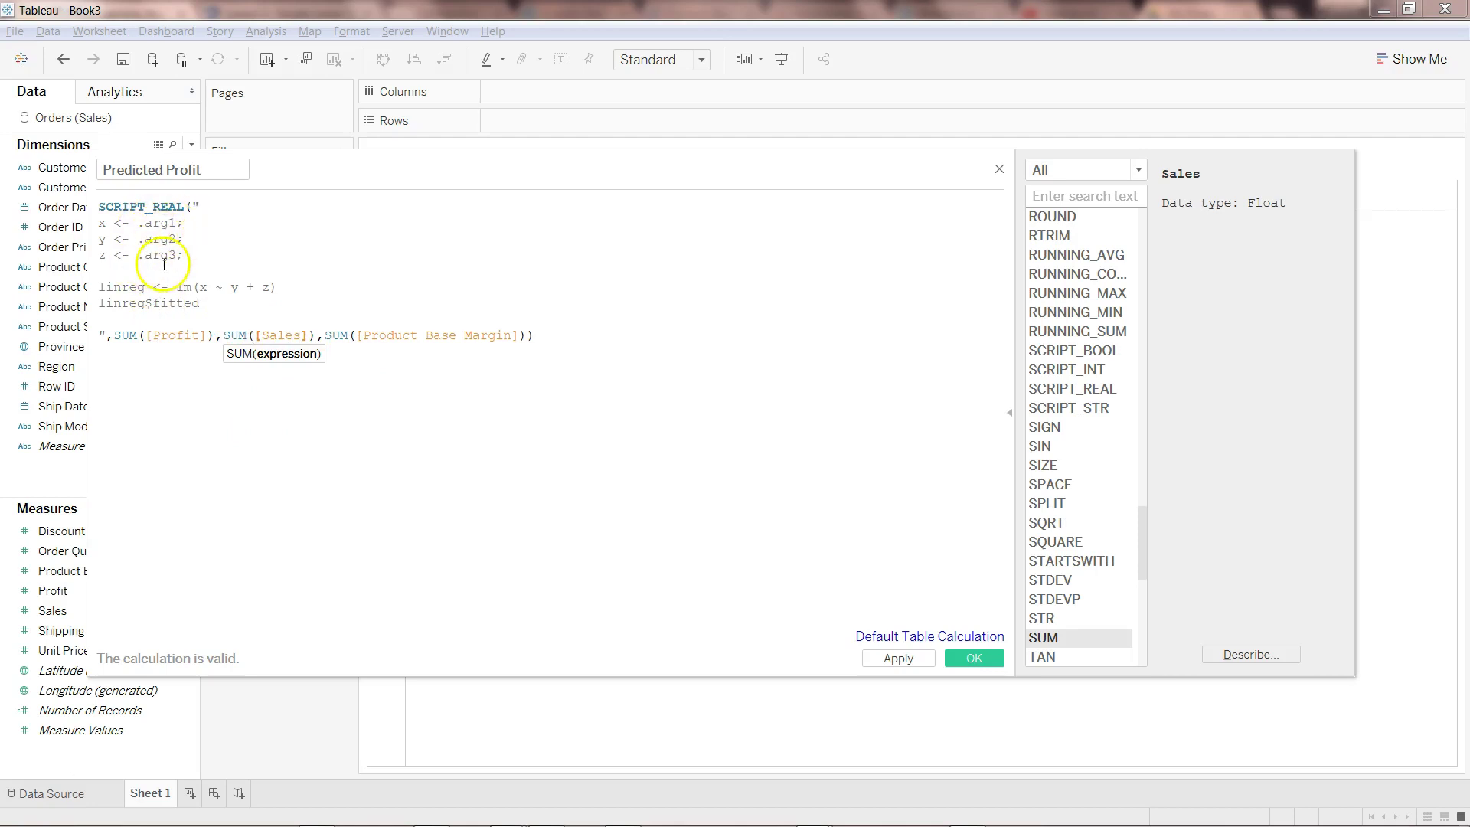
click(102, 229)
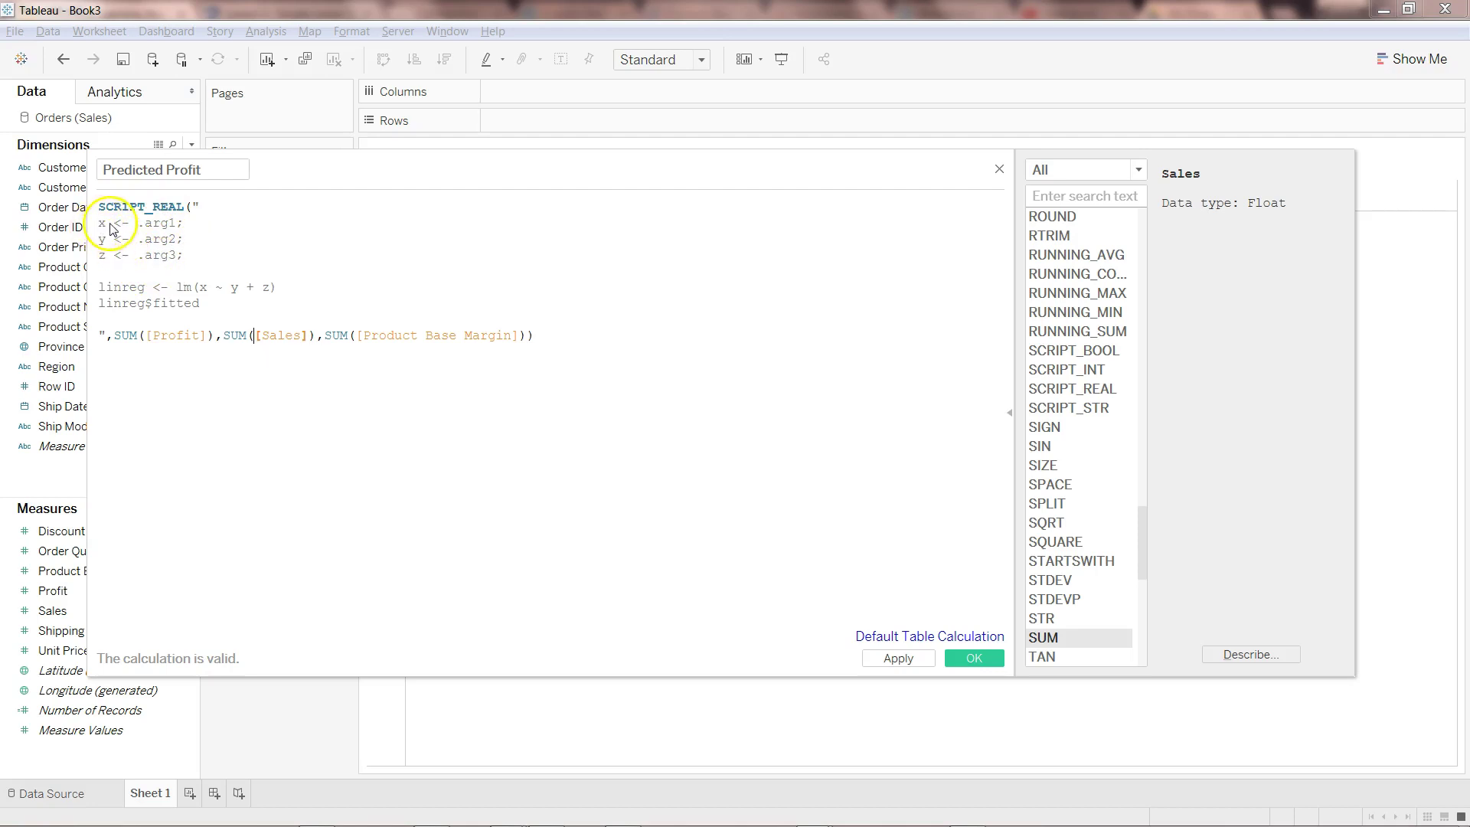
drag(113, 224, 139, 224)
click(138, 224)
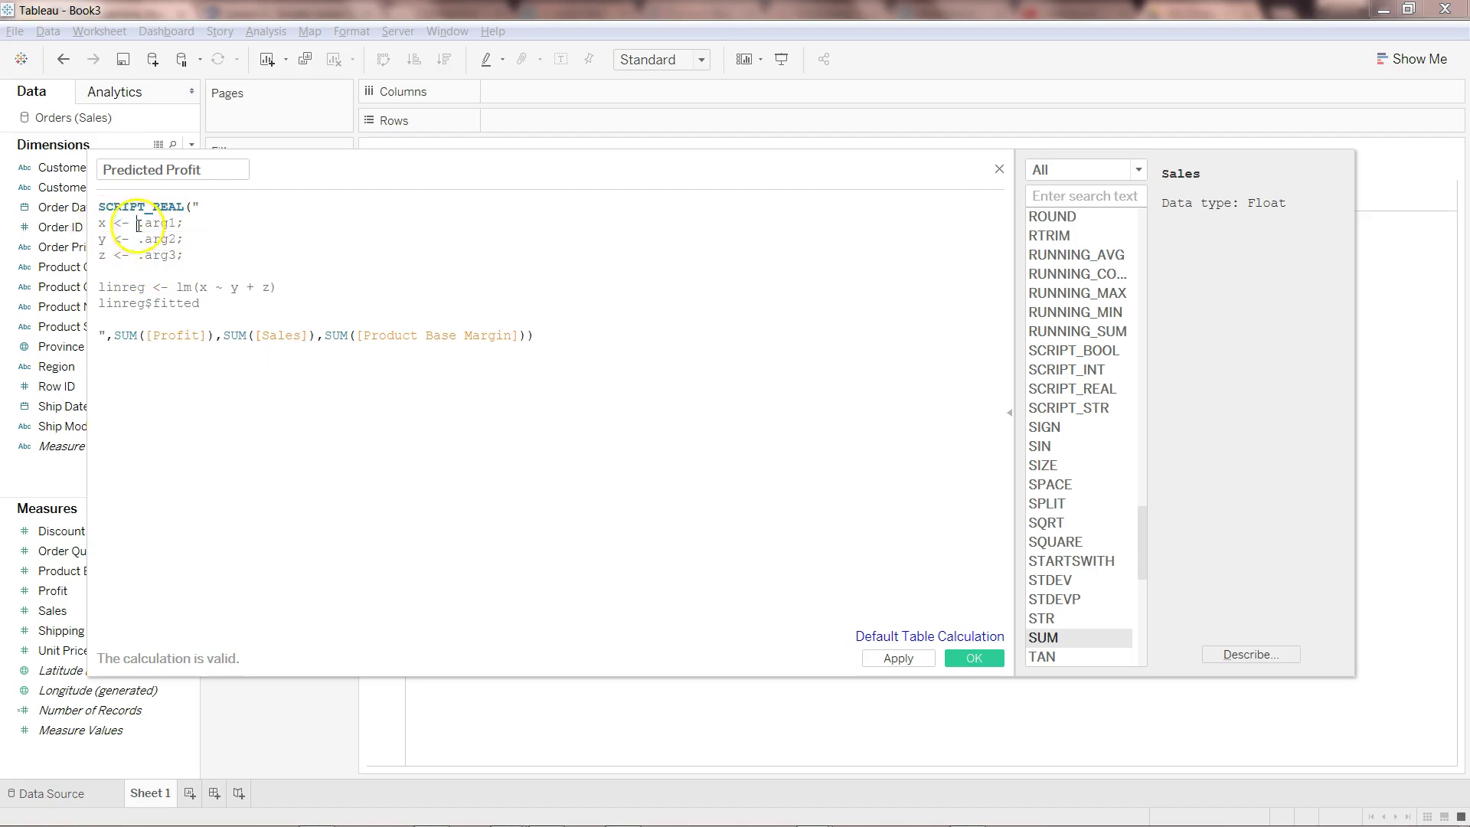
double_click(101, 223)
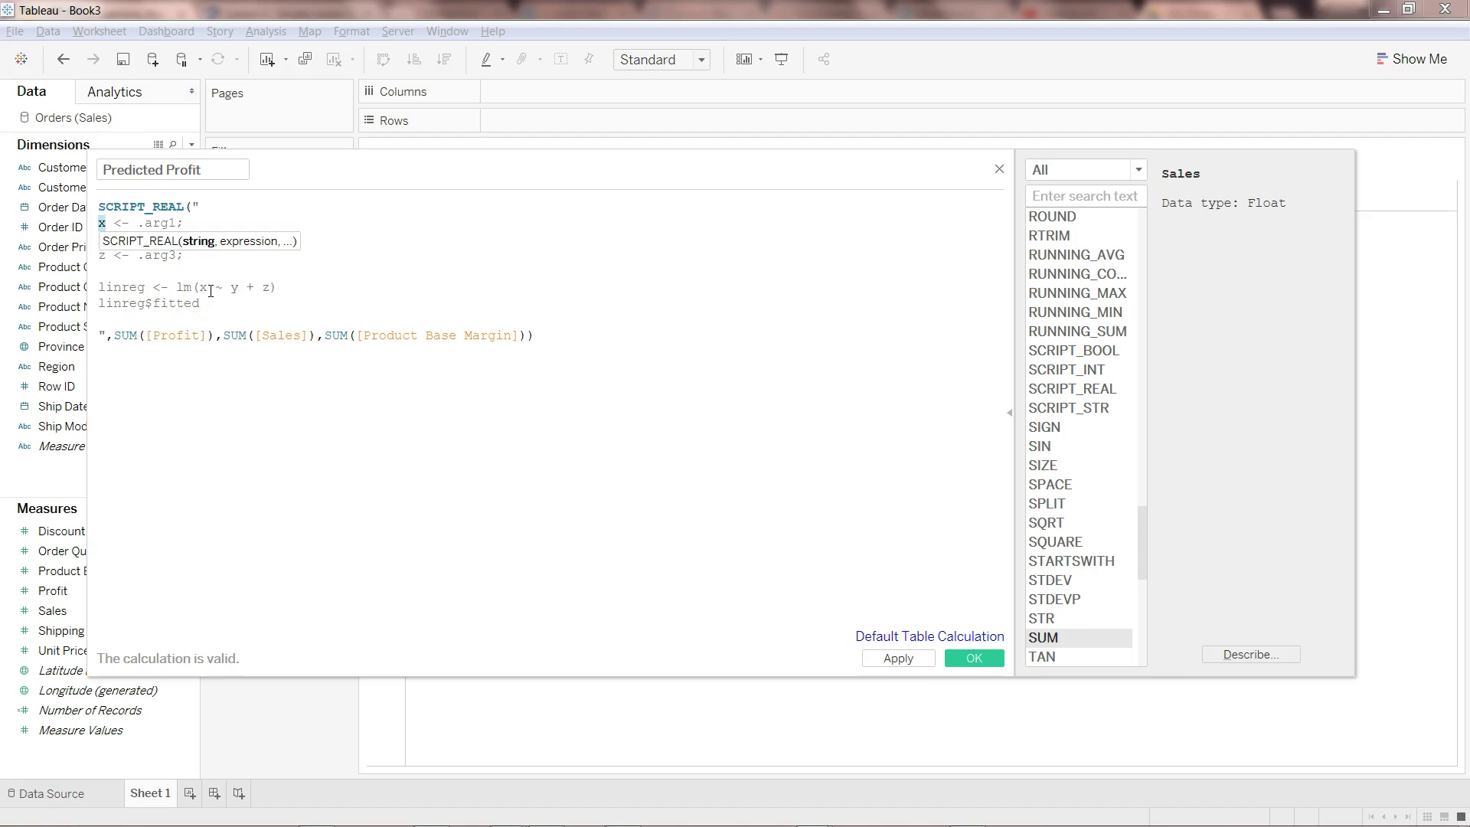
click(237, 319)
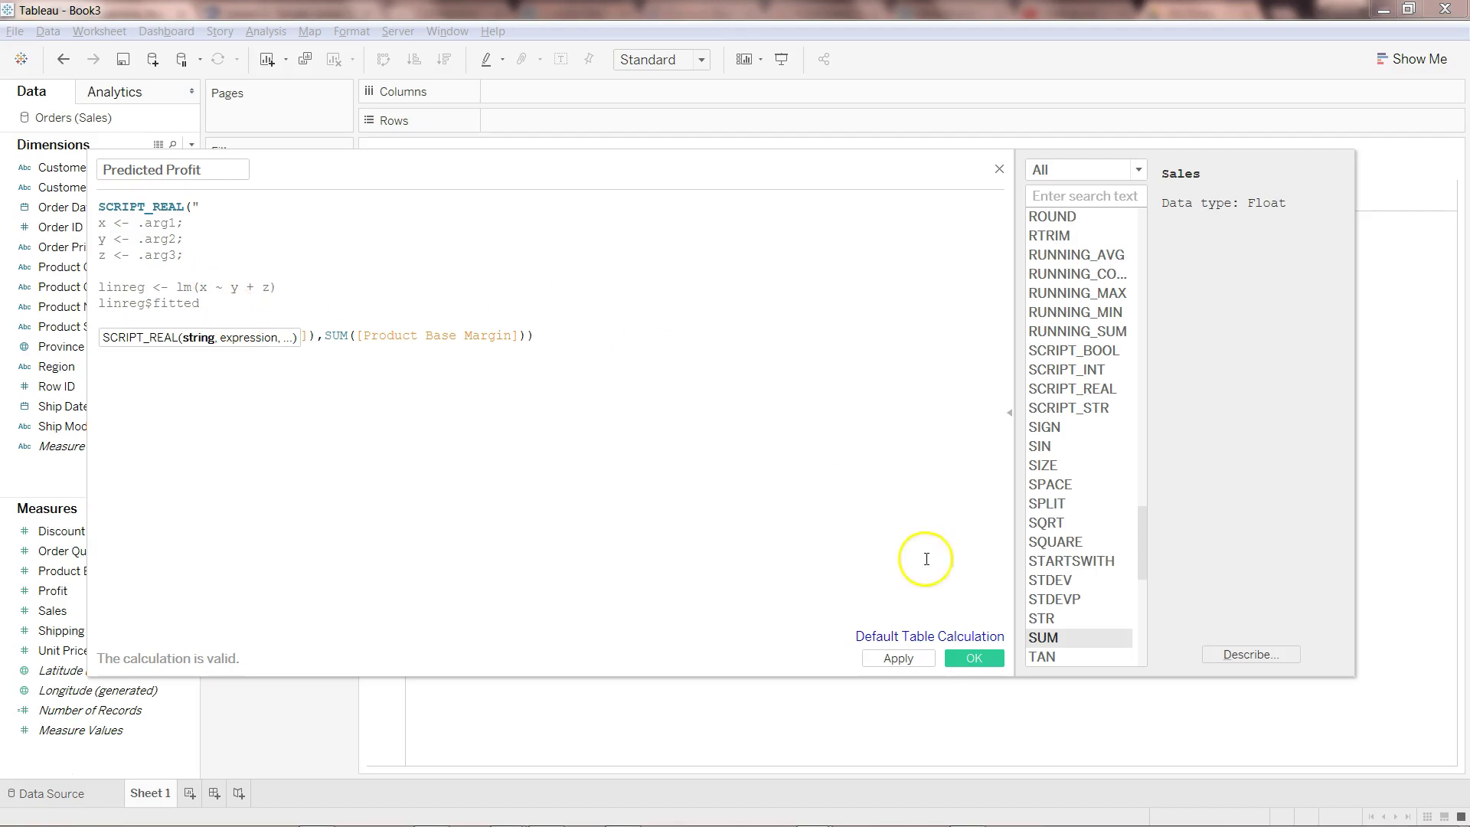
Save the Predicted Profit calculation and list each Region as a row.
click(897, 659)
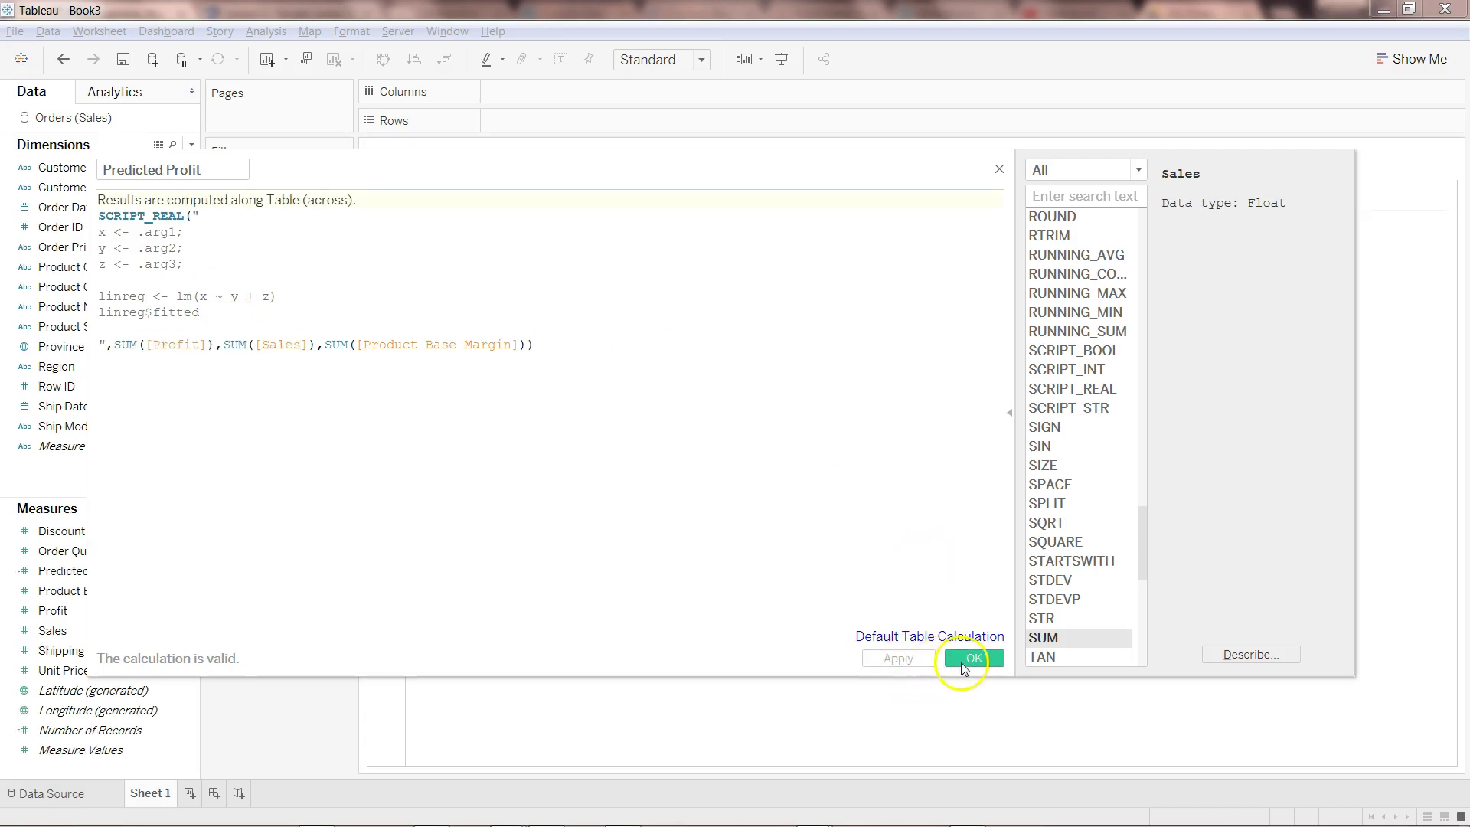
click(970, 658)
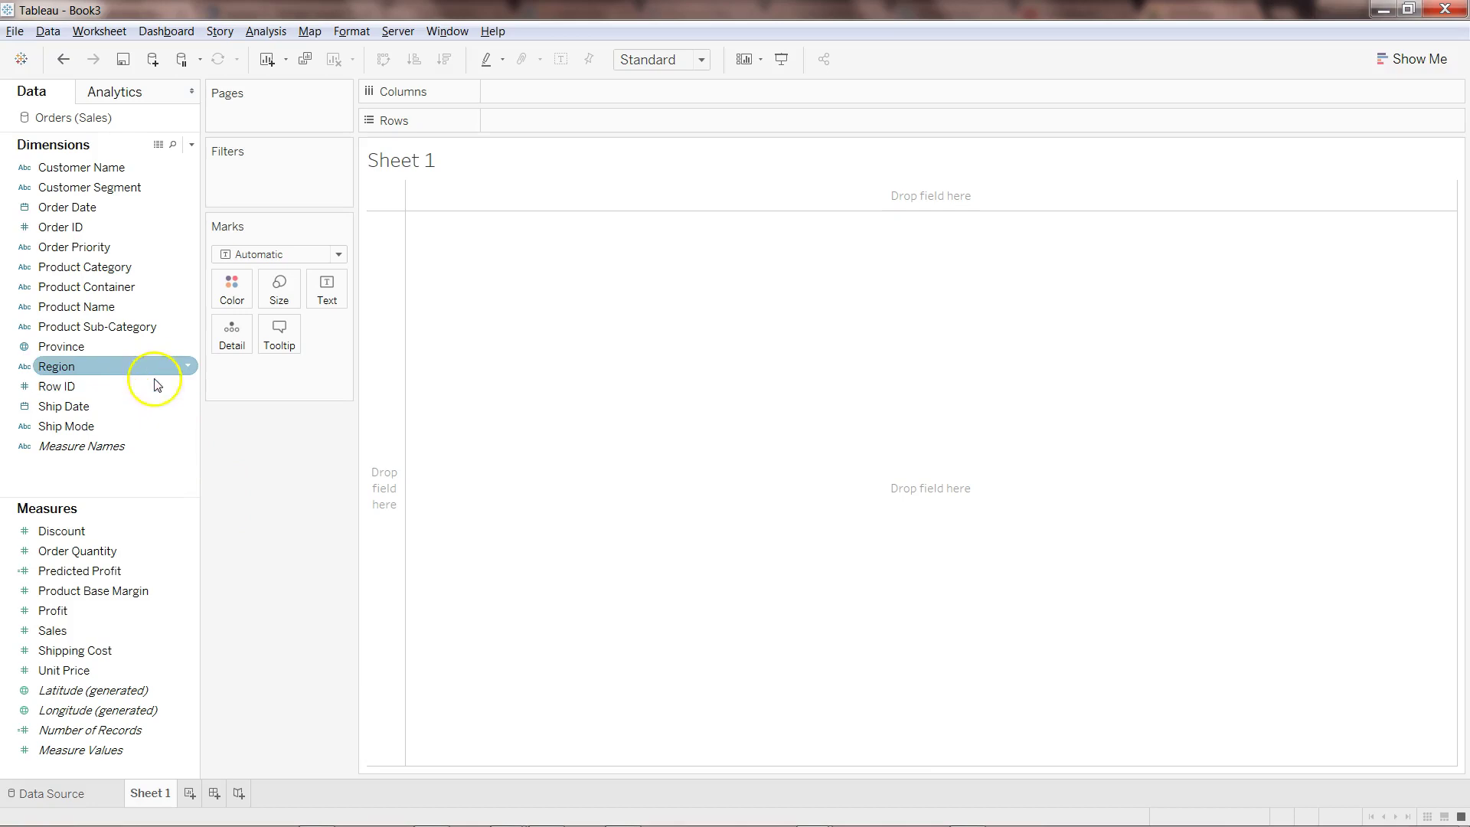
drag(145, 364, 603, 117)
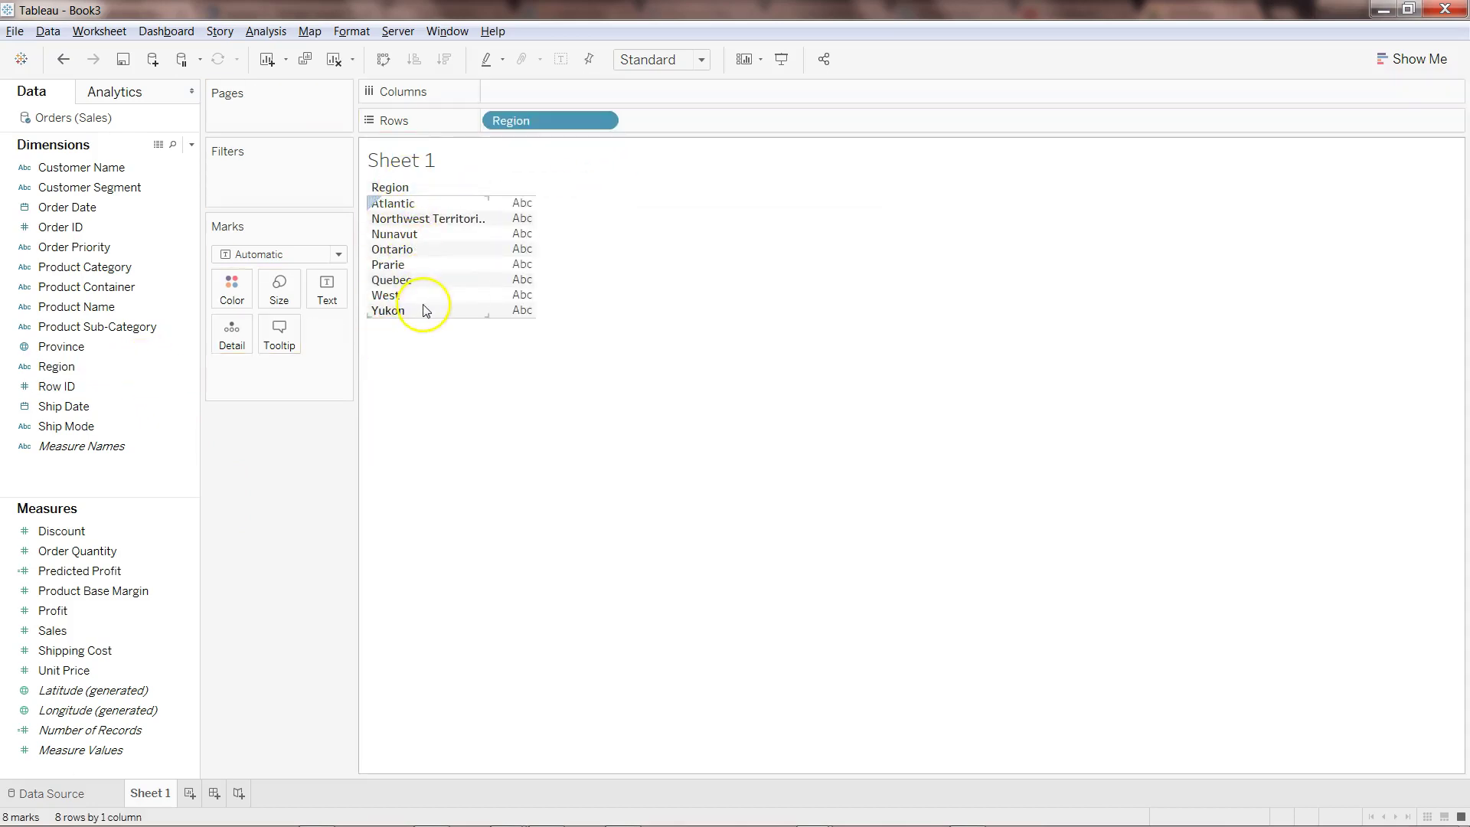
Chart SUM(Profit) and Predicted Profit as side-by-side bars on Columns, then compare their values.
click(134, 631)
drag(142, 610, 590, 101)
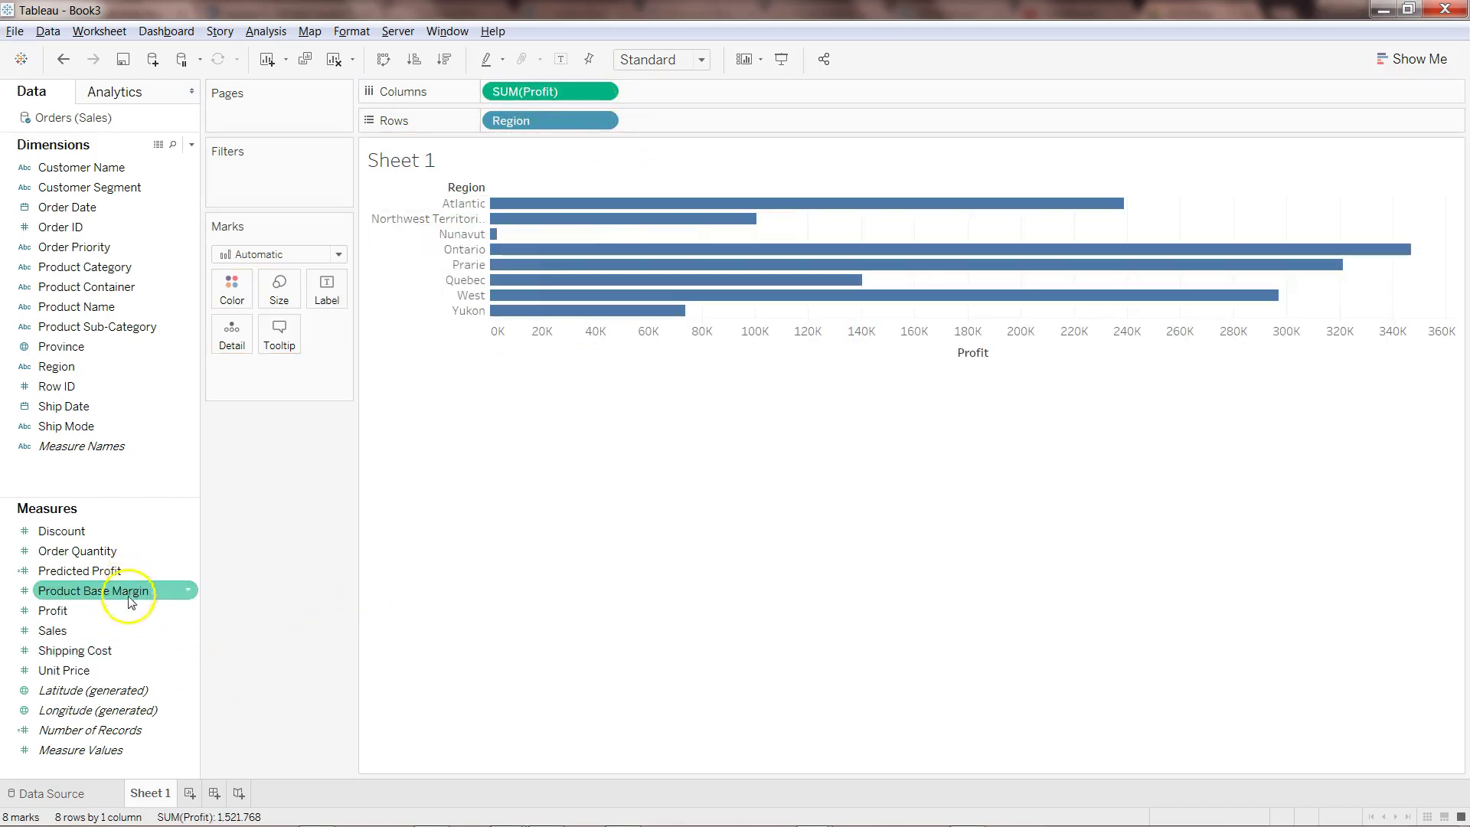
mouse_move(128, 571)
mouse_down()
mouse_move(708, 190)
mouse_move(724, 103)
mouse_up()
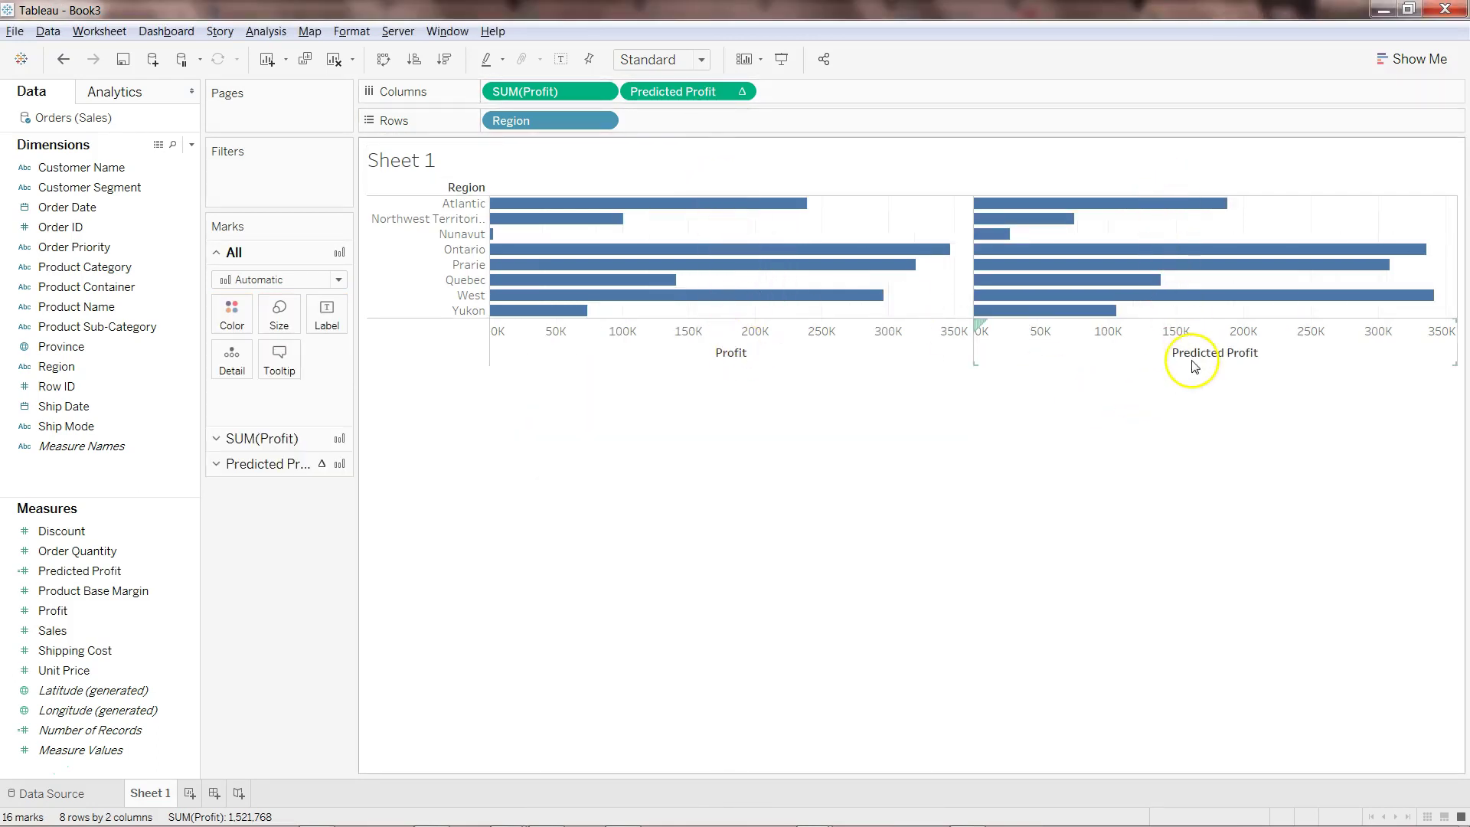
mouse_move(1034, 264)
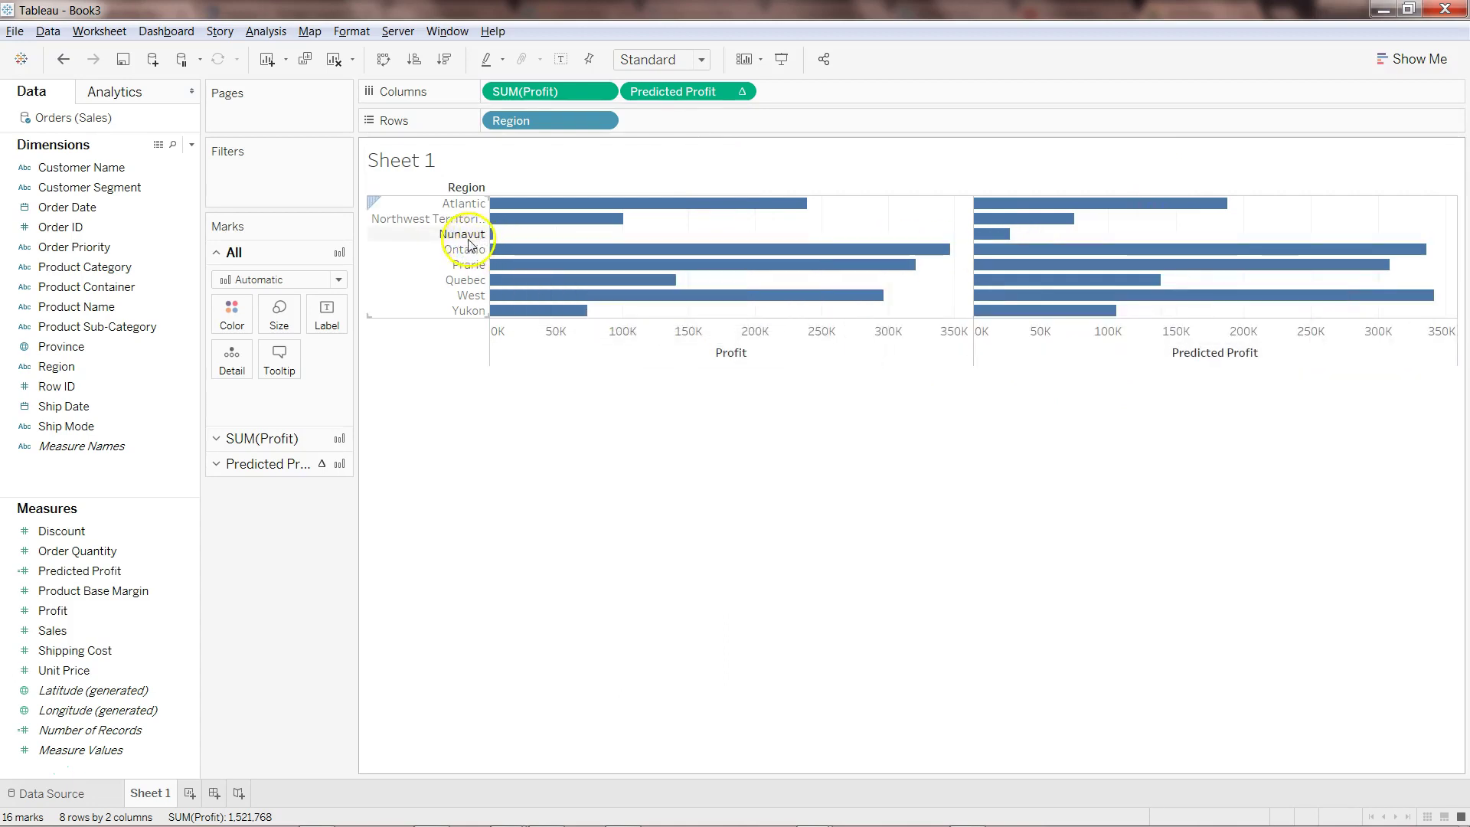
mouse_move(988, 242)
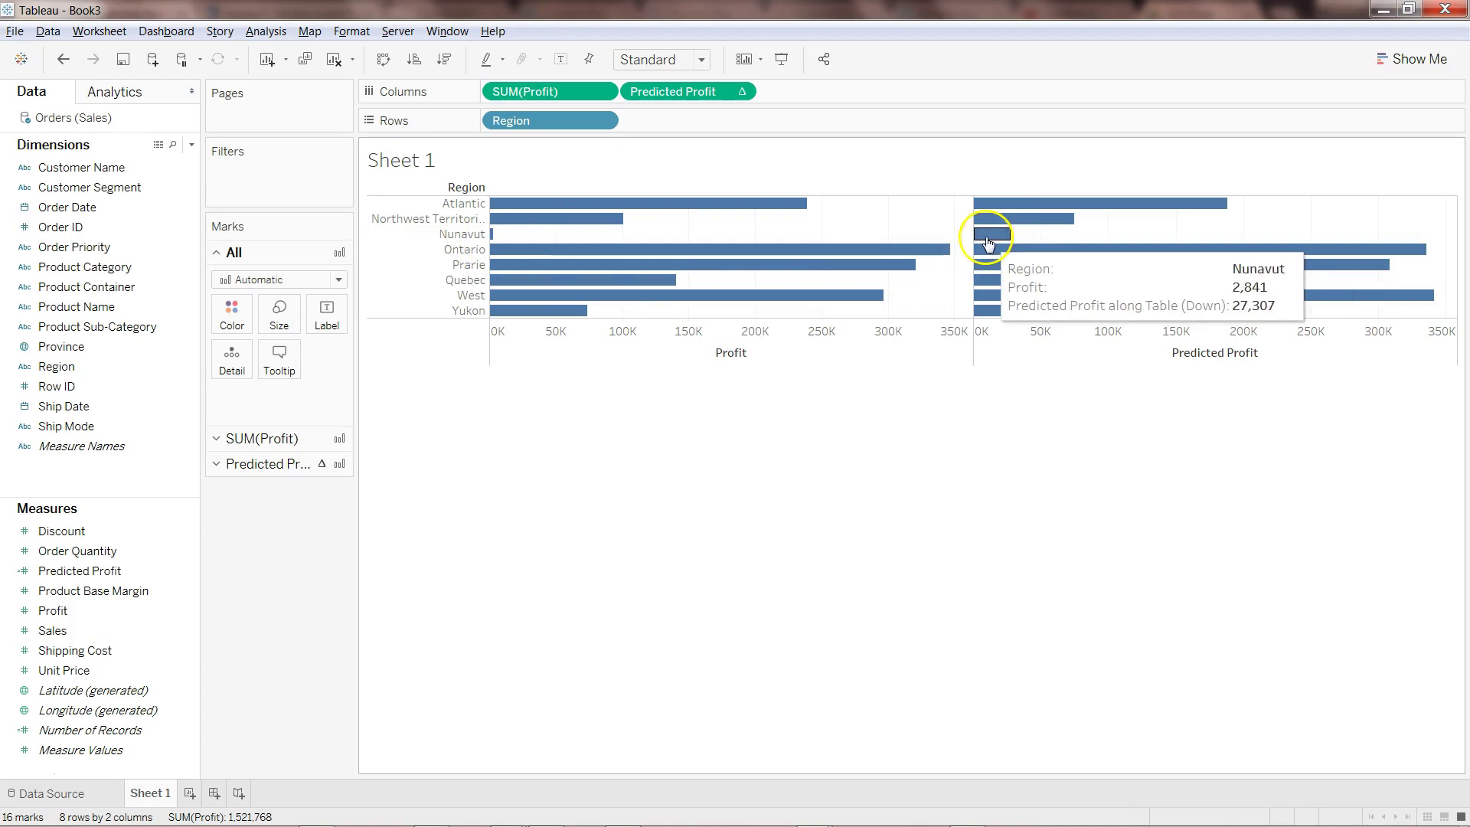
mouse_move(498, 239)
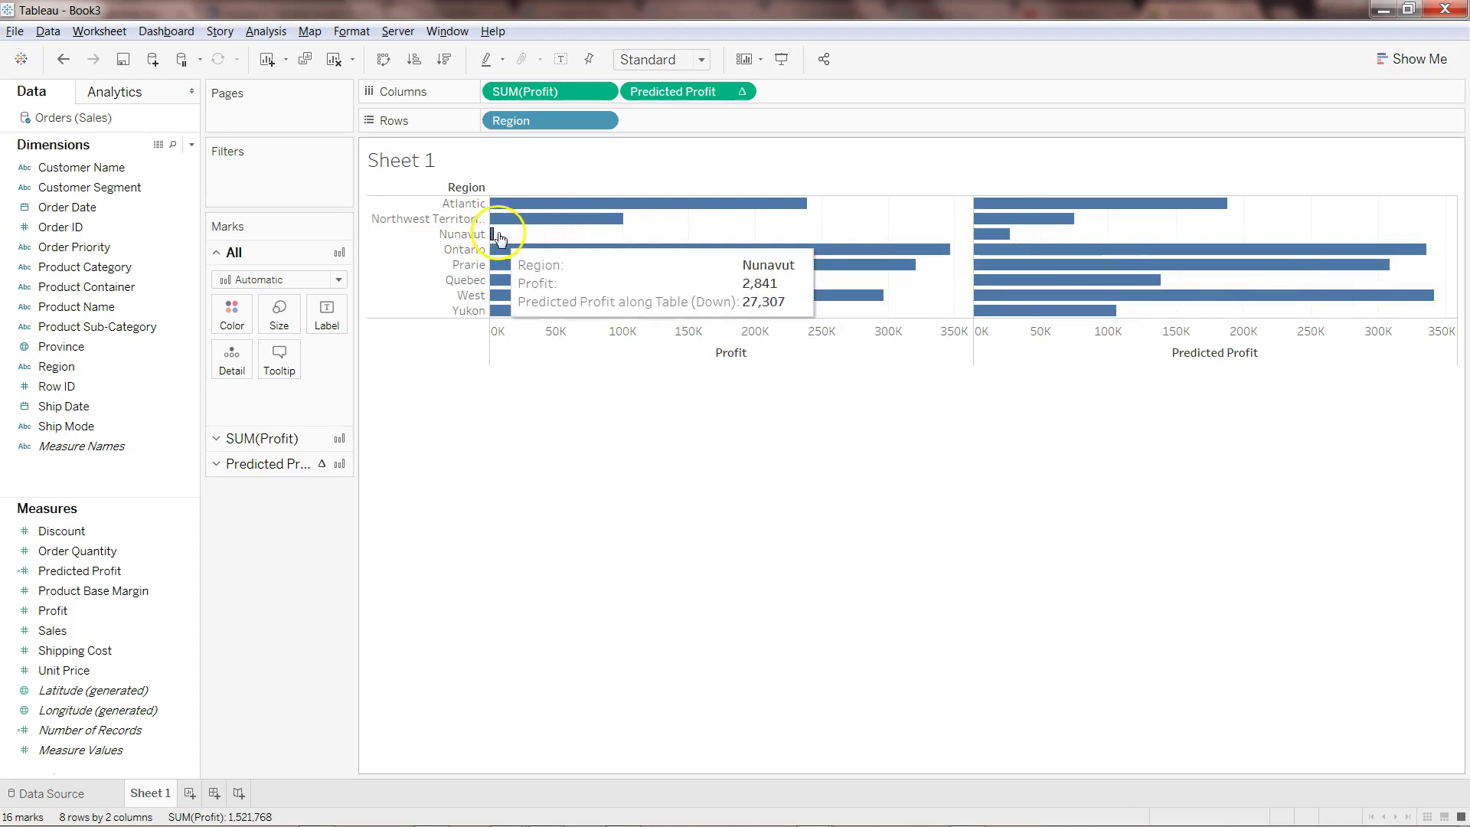
mouse_move(646, 280)
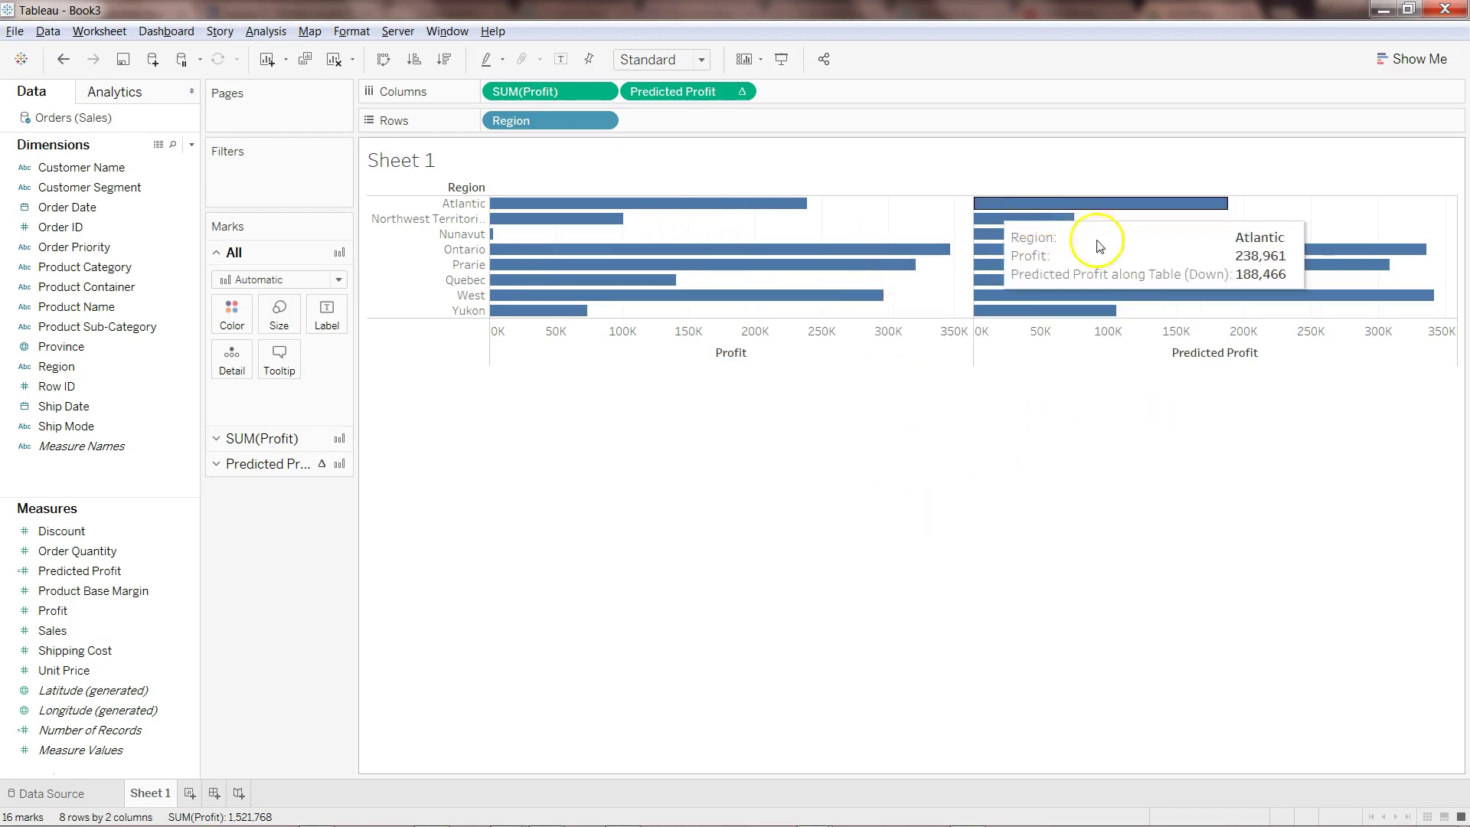
Put Predicted Profit on a dual axis with SUM(Profit), synchronised to a shared 0K–360K scale.
right_click(1140, 341)
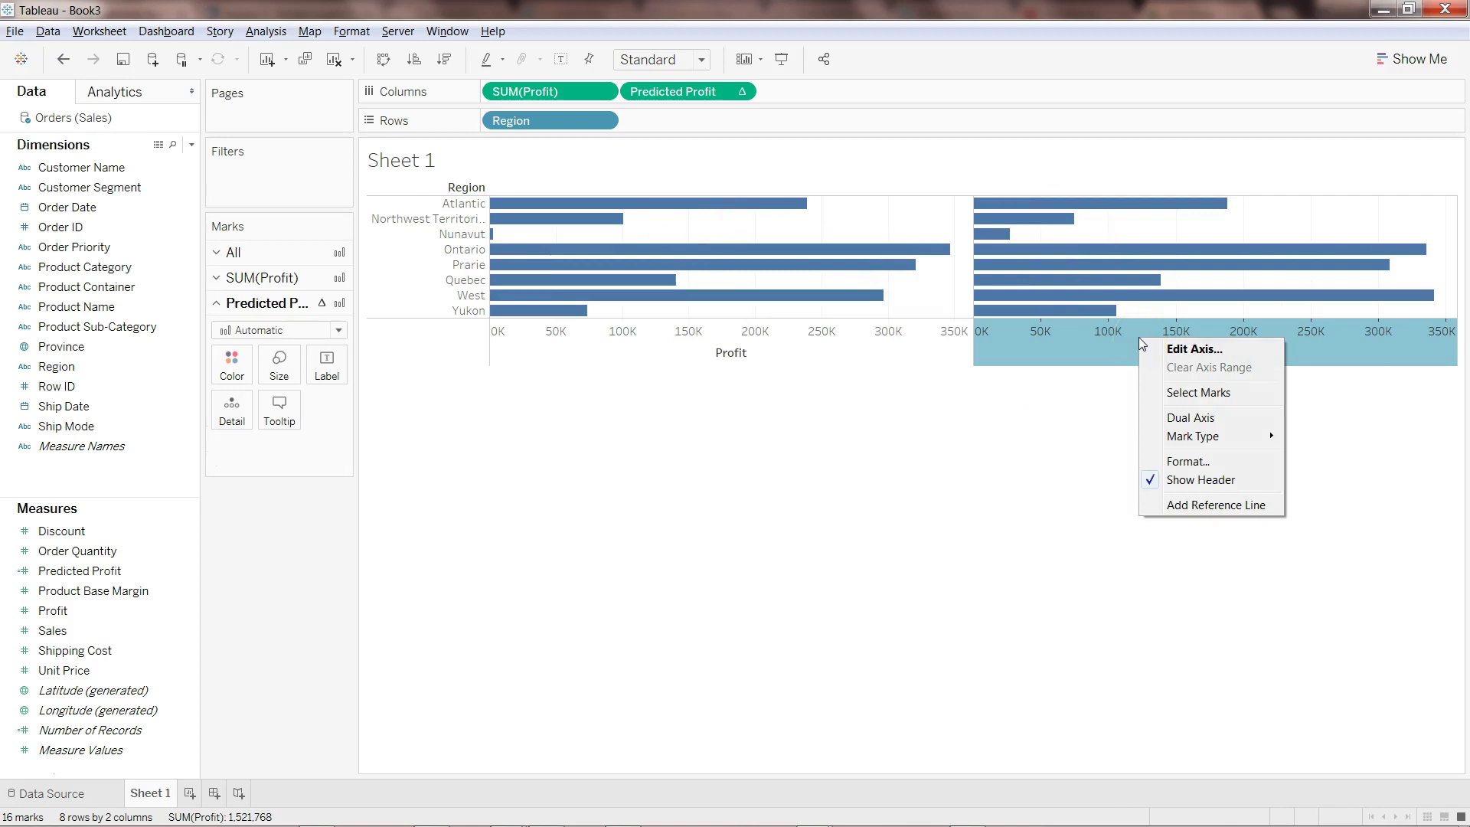
click(1201, 419)
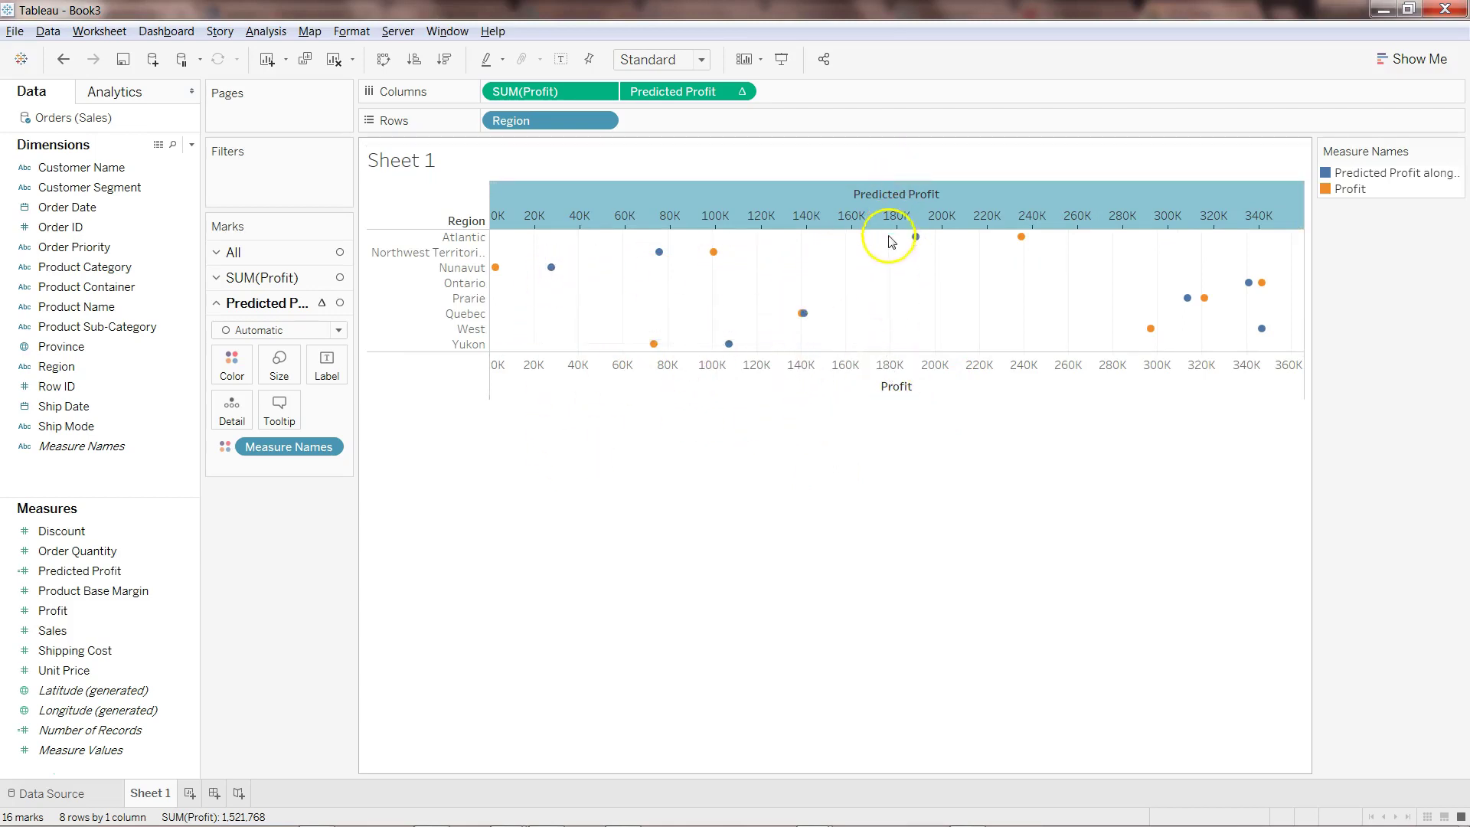
right_click(834, 205)
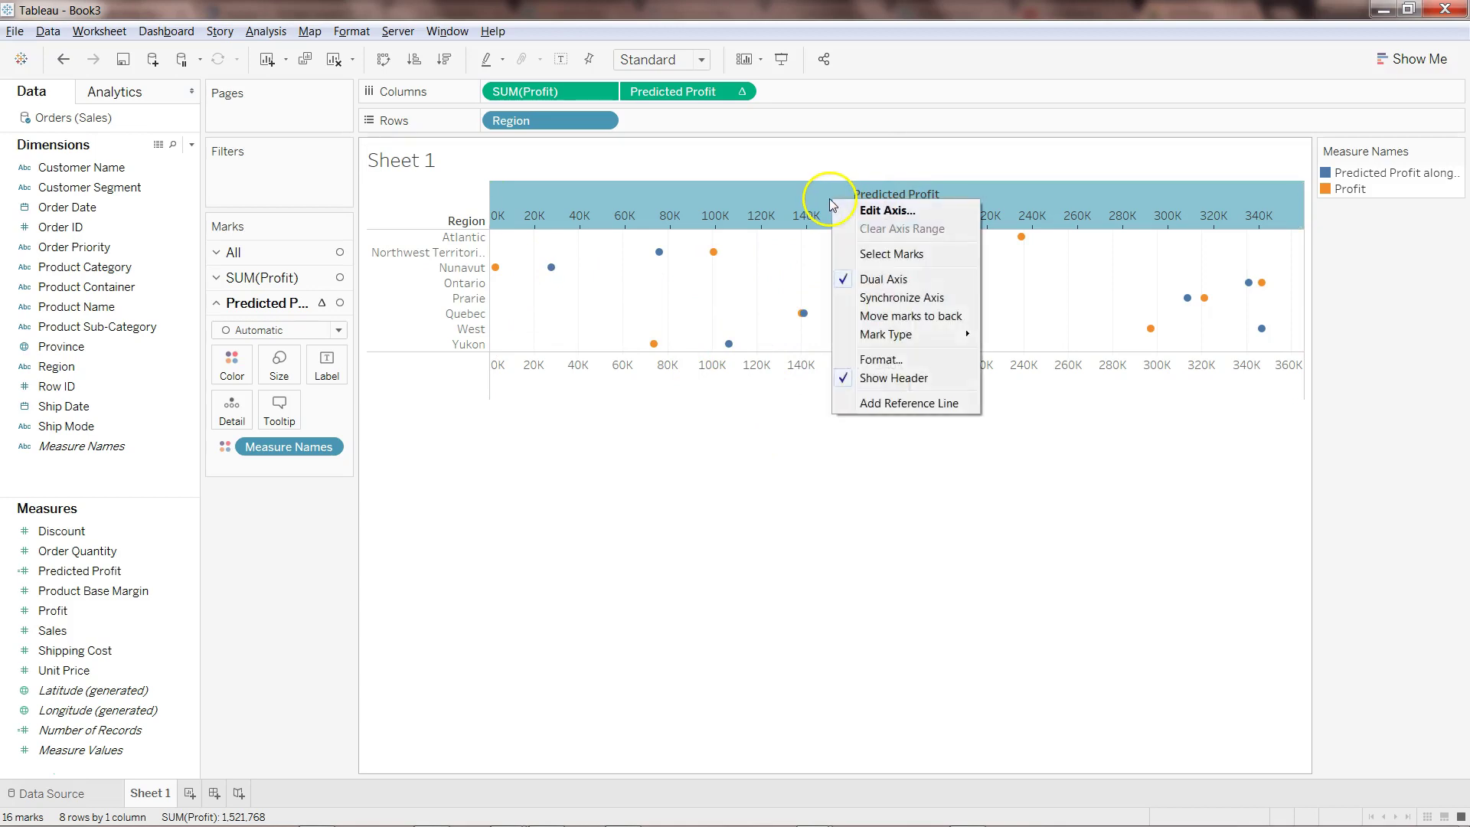
click(907, 298)
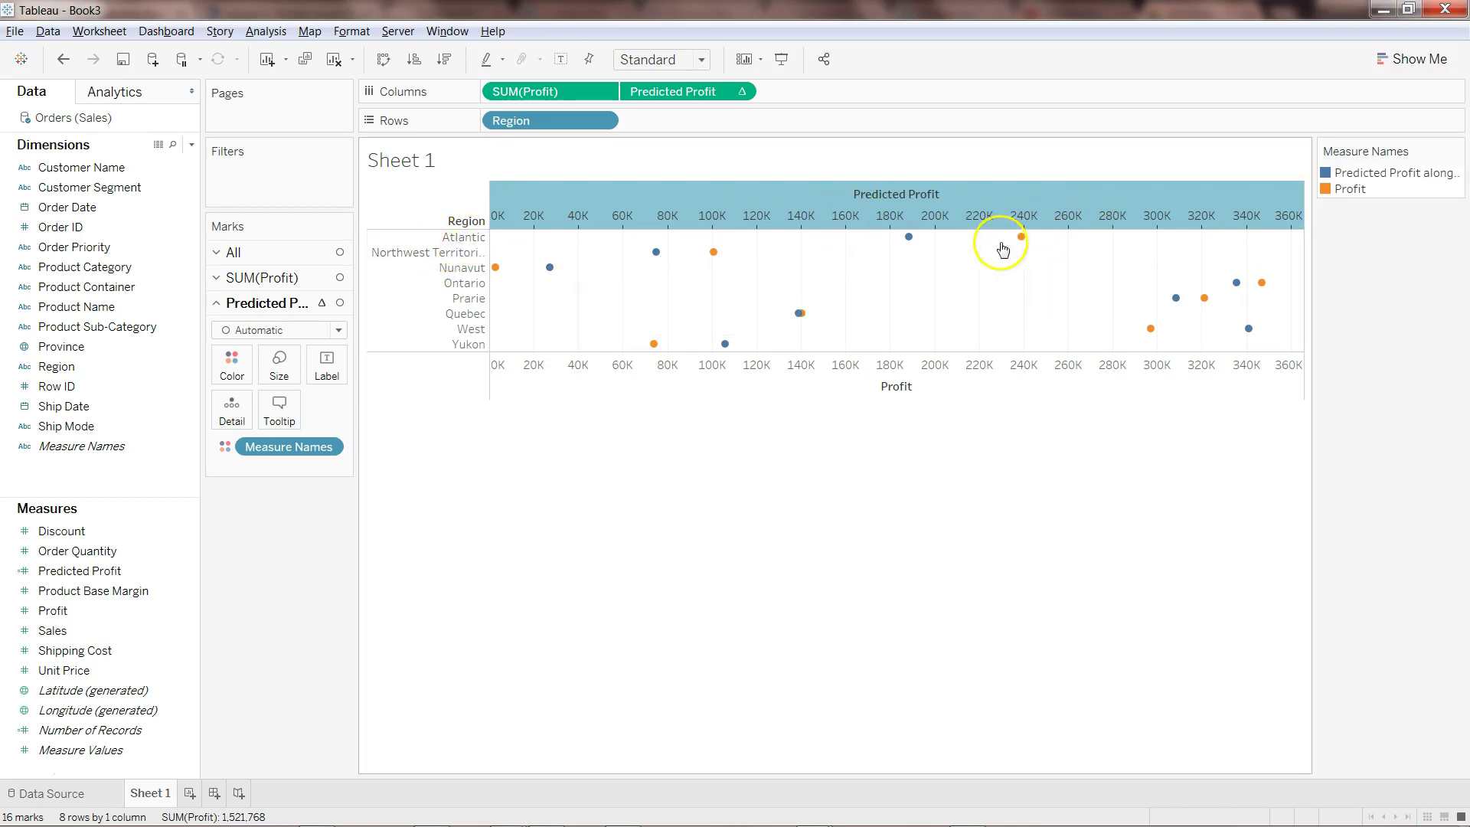
mouse_move(910, 238)
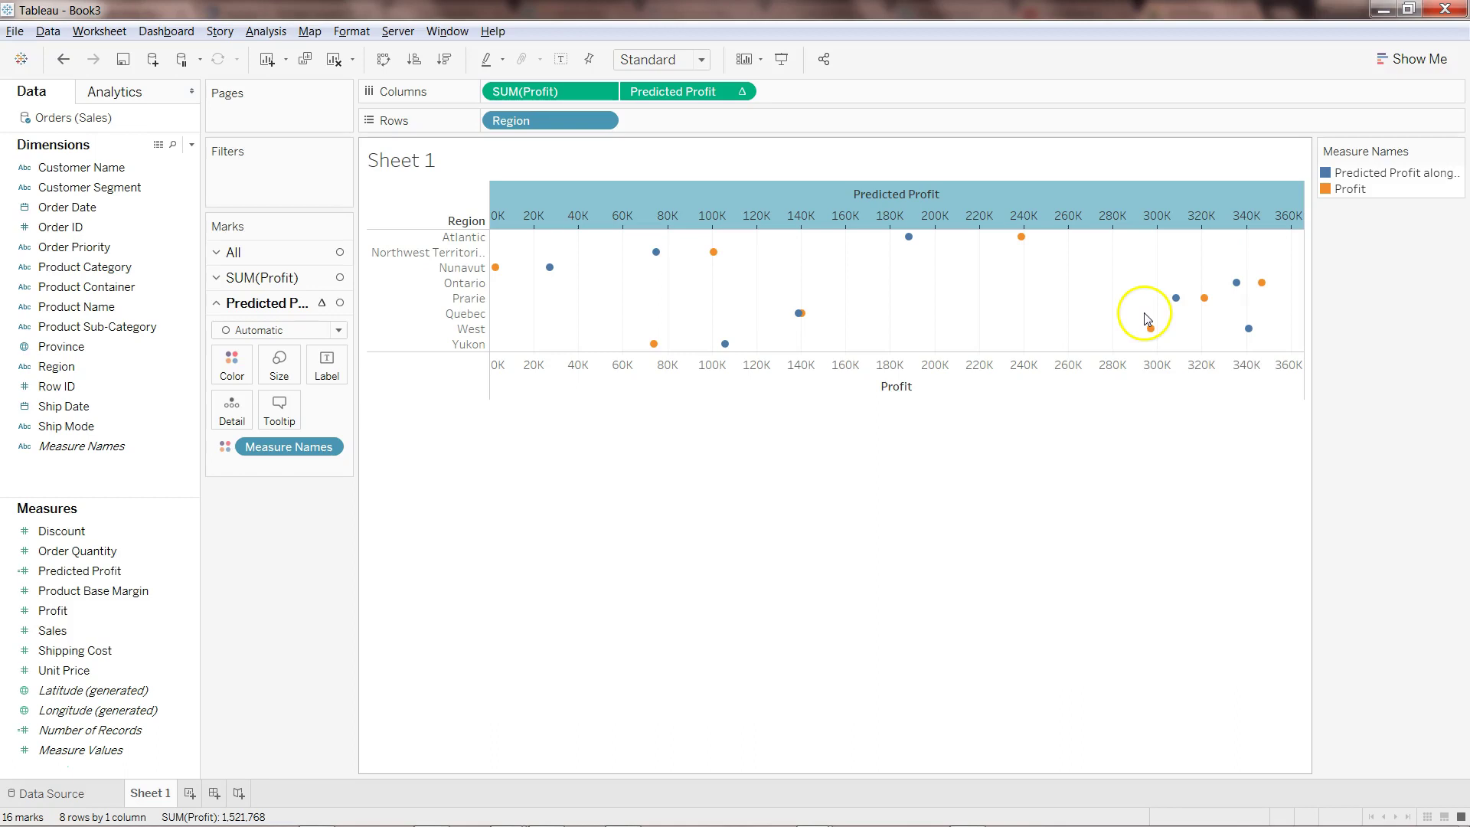
mouse_move(1152, 331)
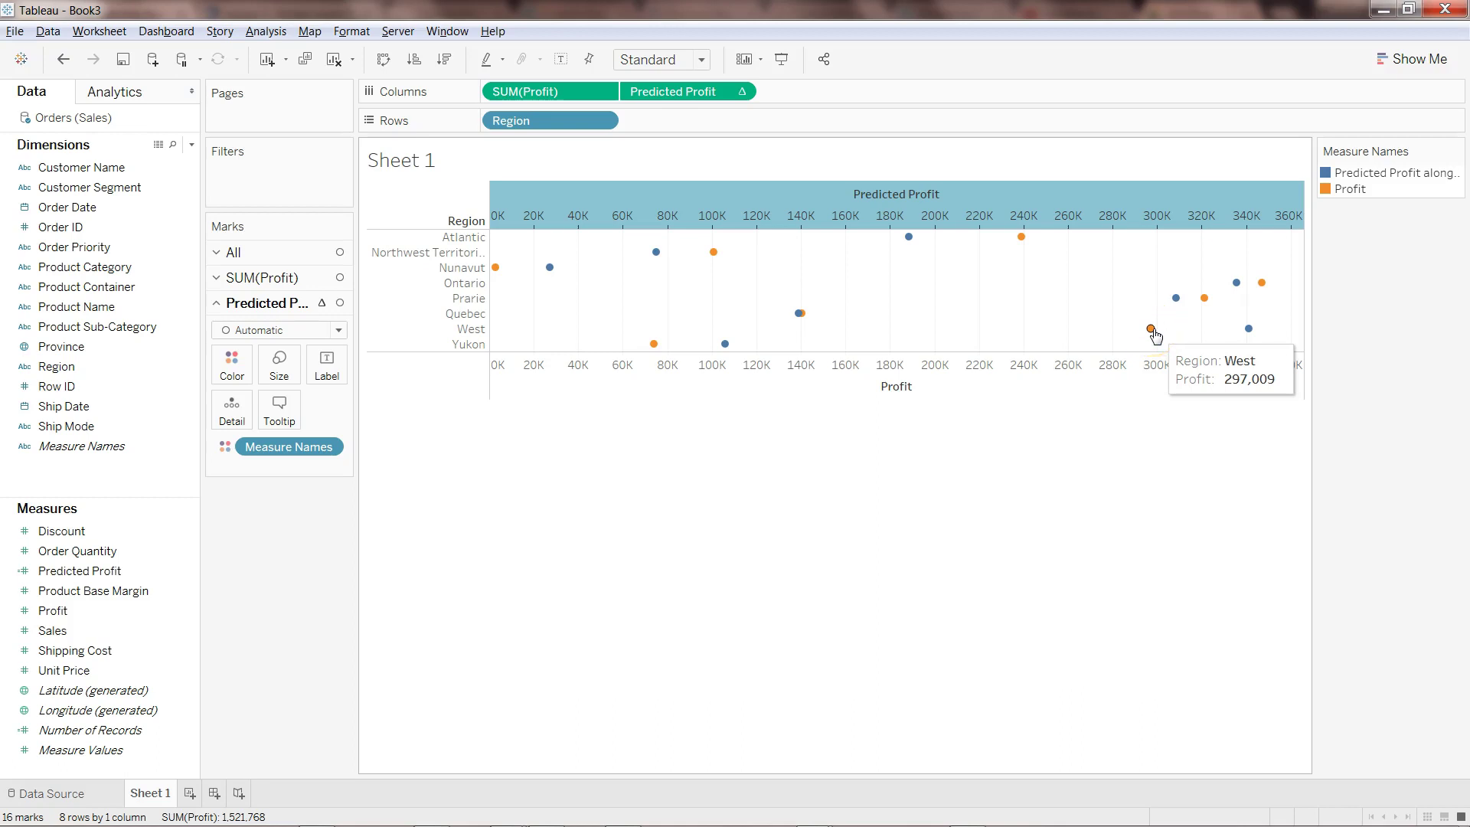
mouse_move(1248, 331)
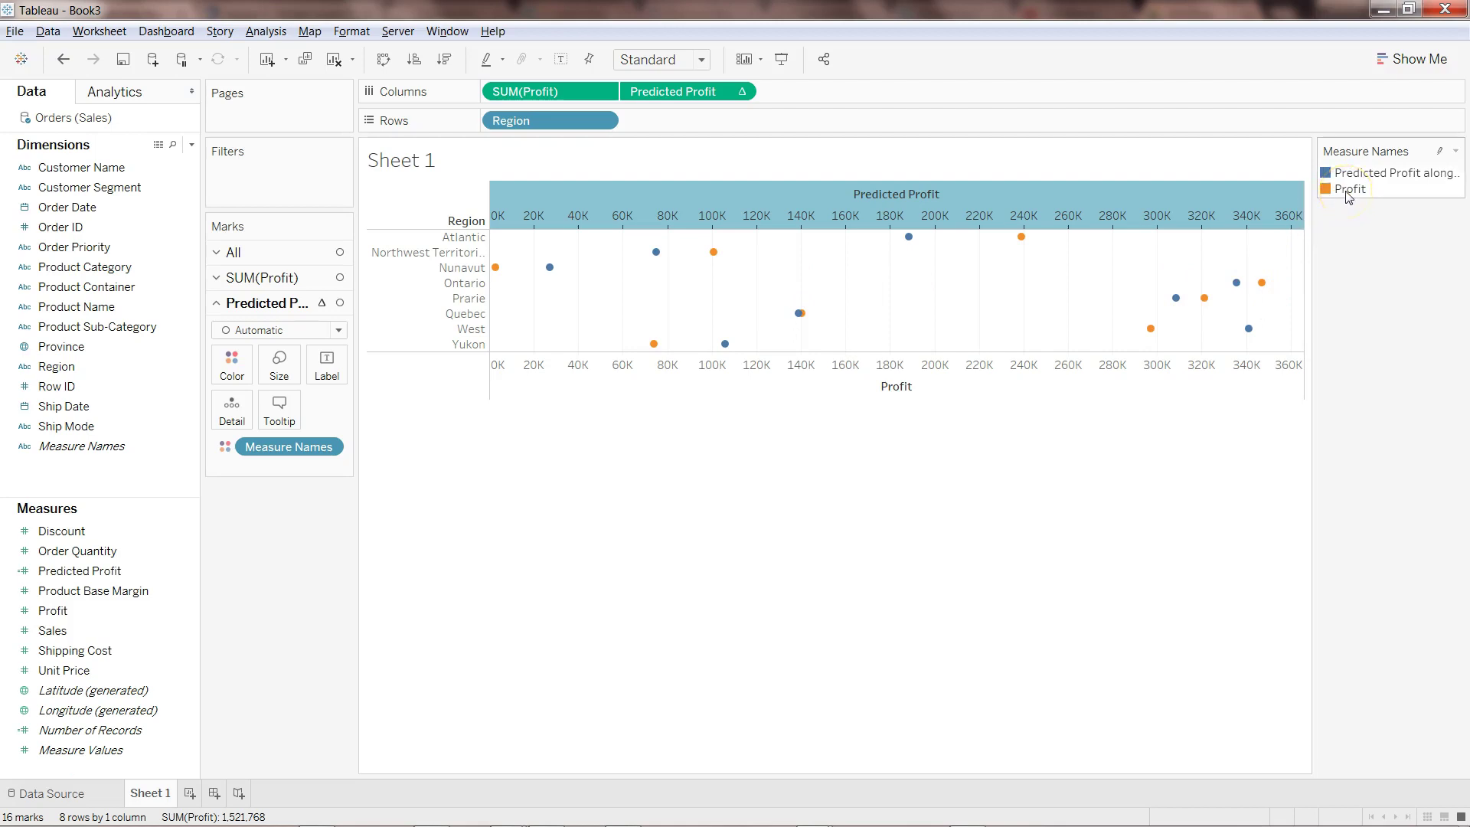
Change the SUM(Profit) mark type from Automatic to Bar.
click(277, 278)
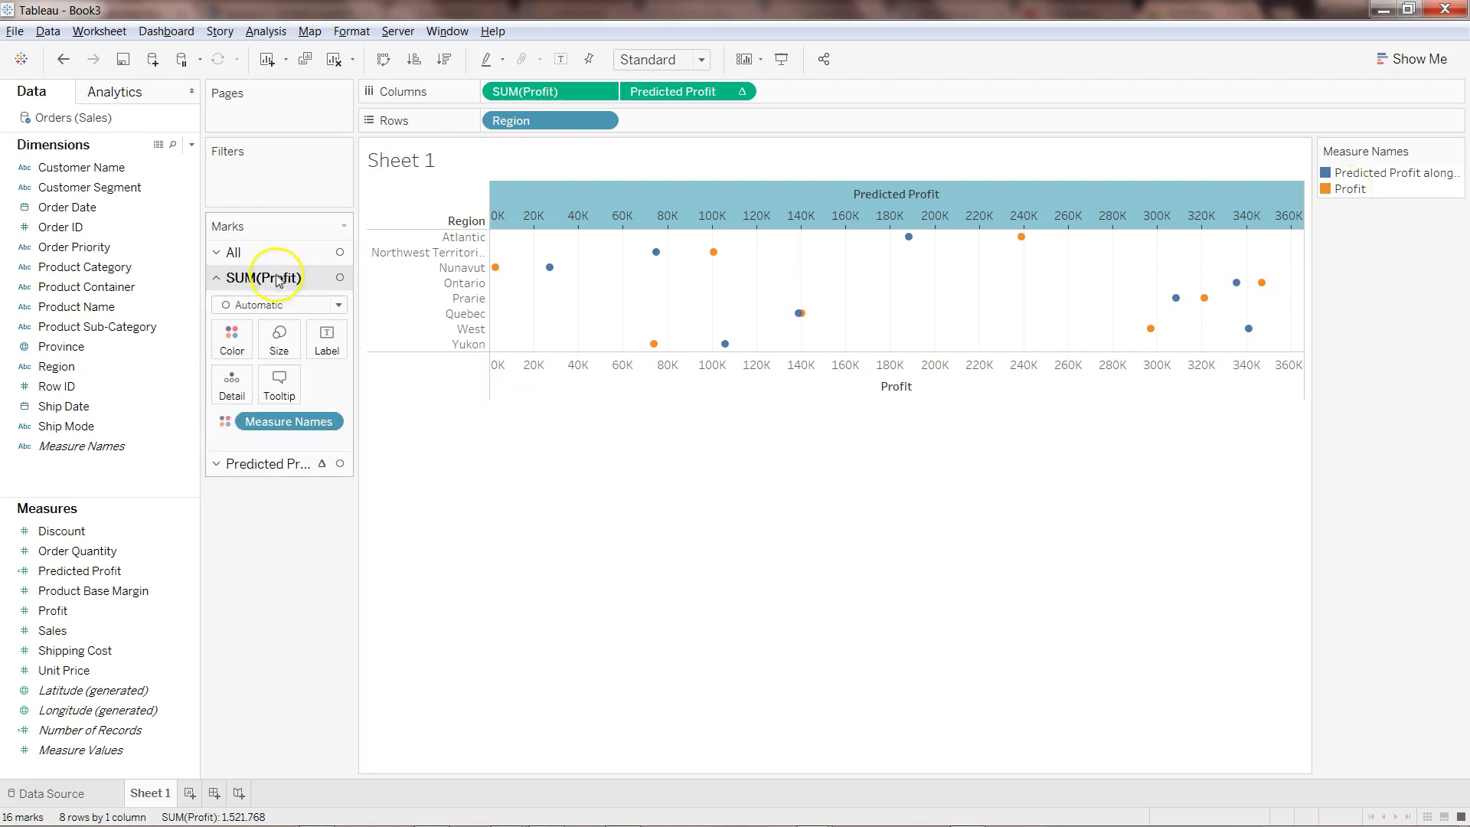
click(285, 306)
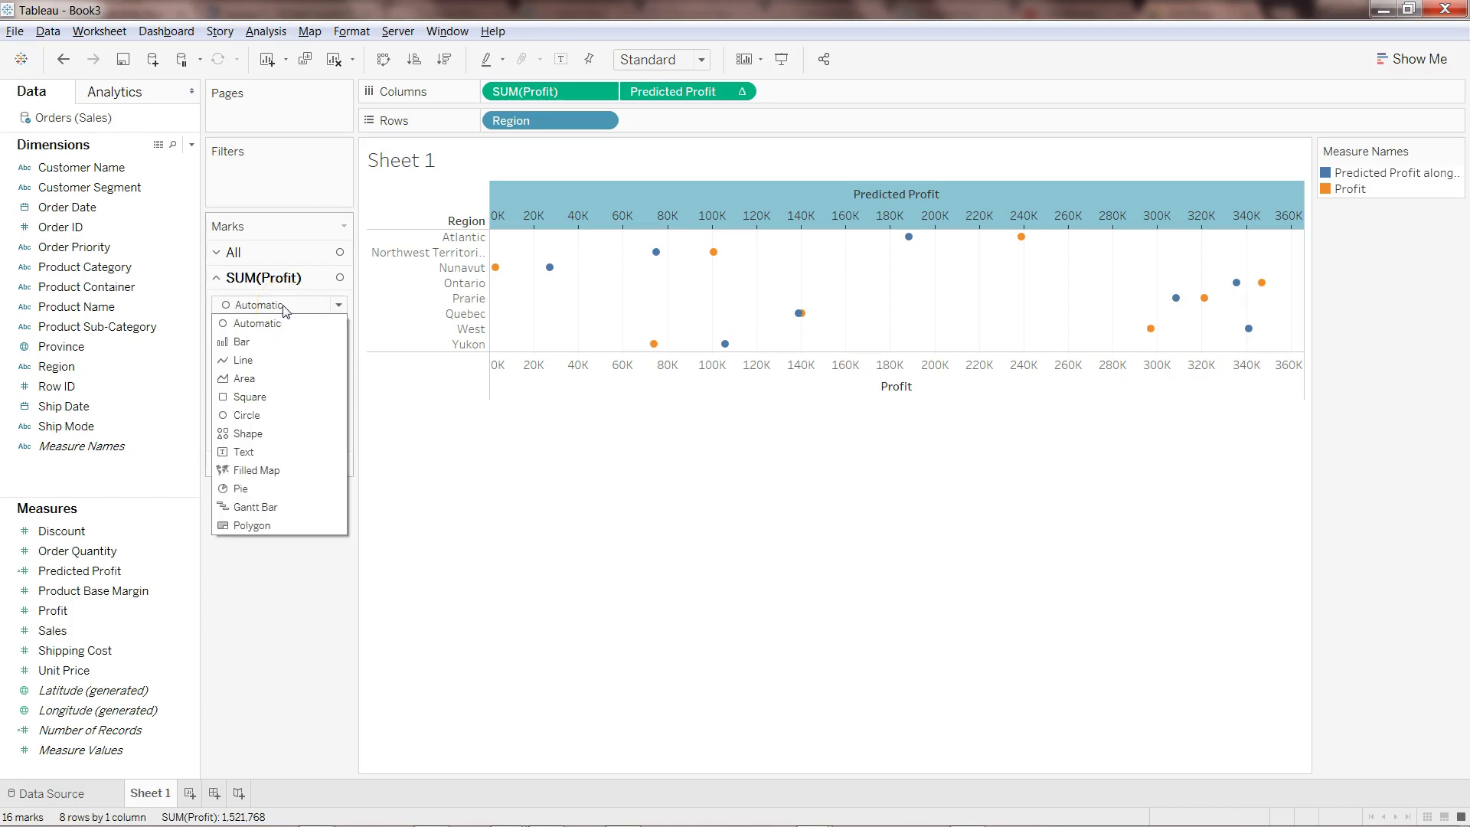
click(290, 343)
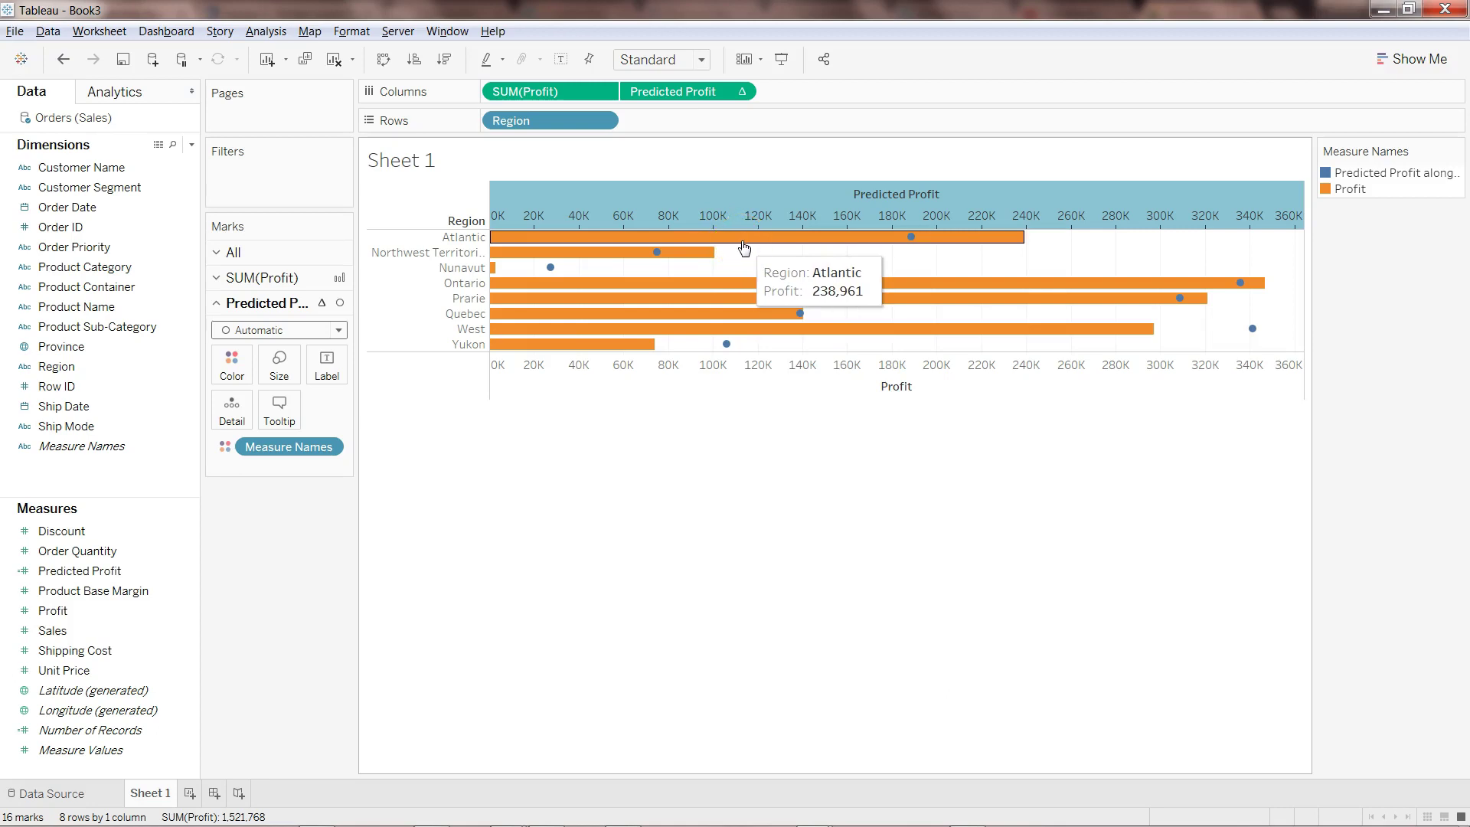
Compare the Atlantic and Prarie profit bars against their predicted-profit dots.
click(913, 242)
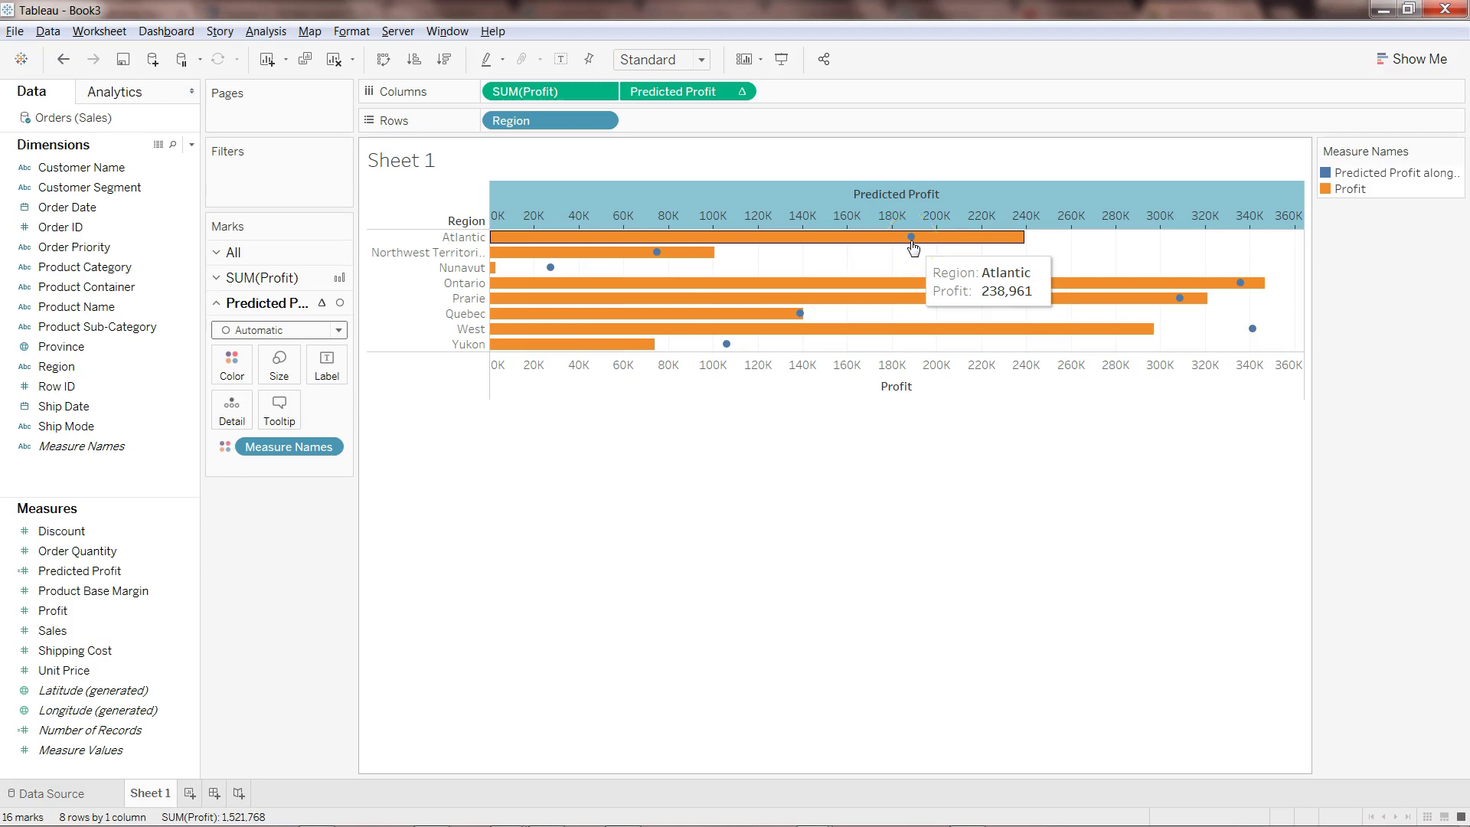
click(918, 245)
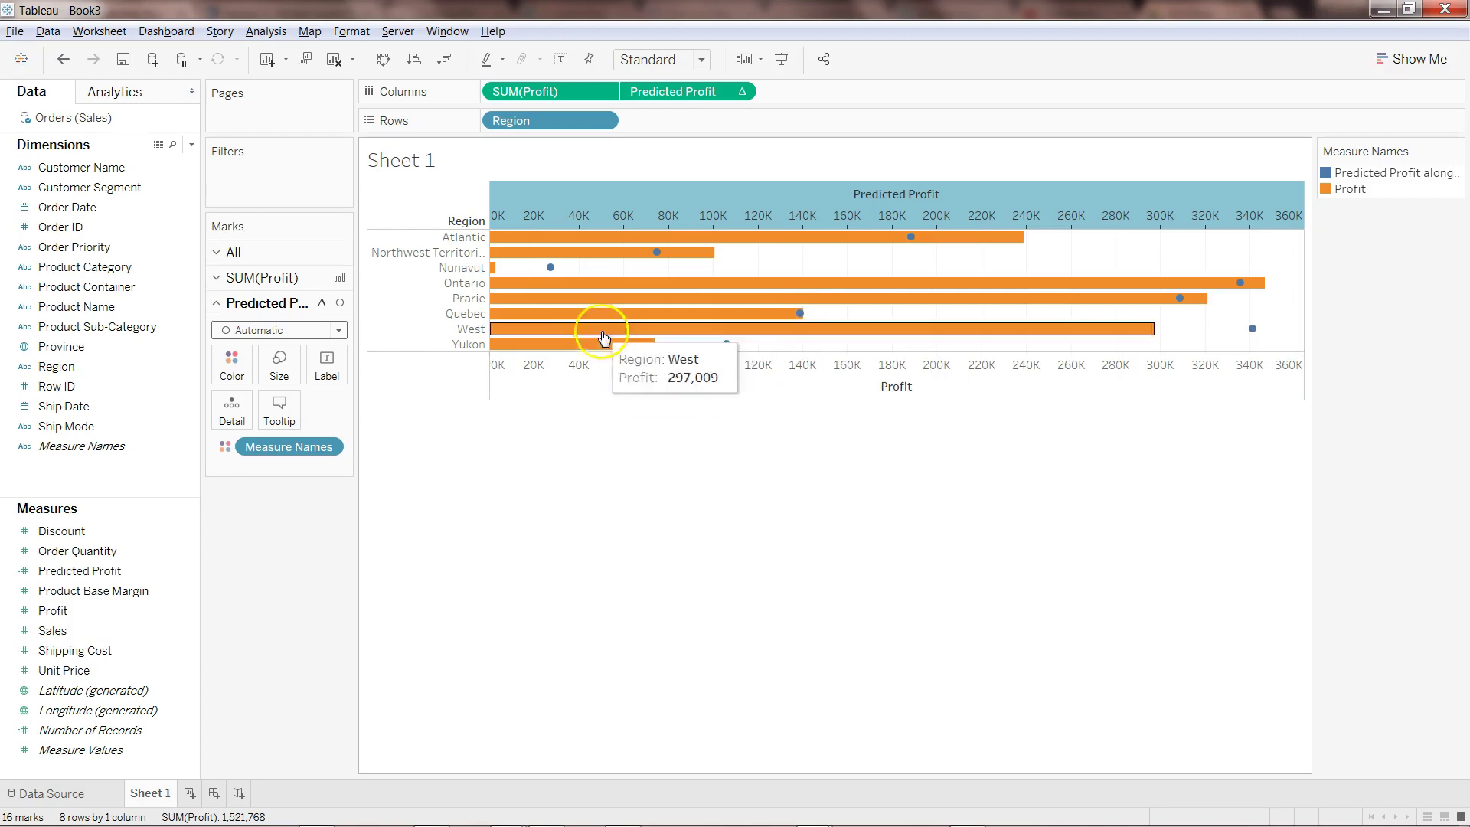
mouse_move(580, 285)
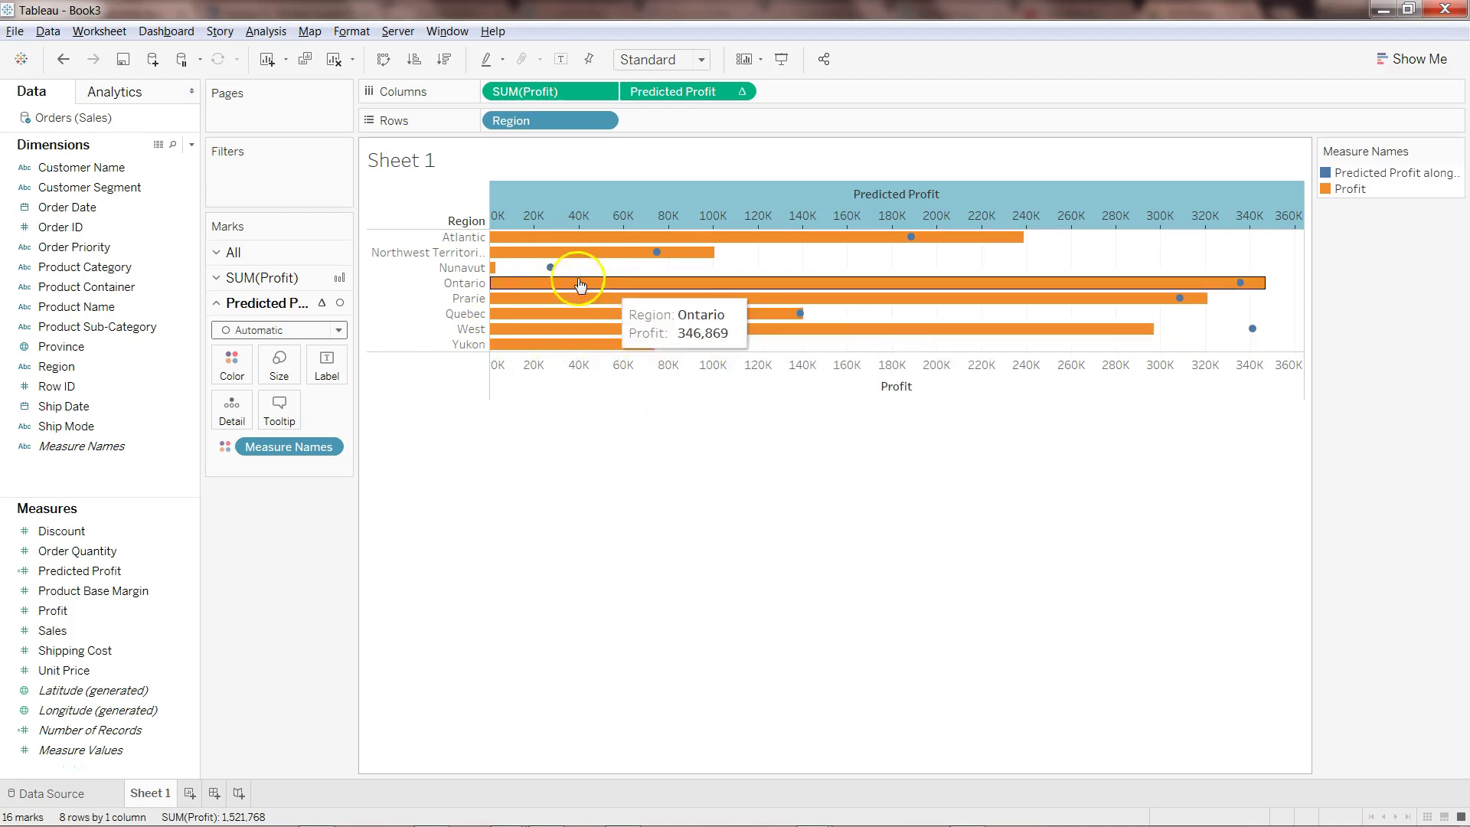
mouse_move(1252, 332)
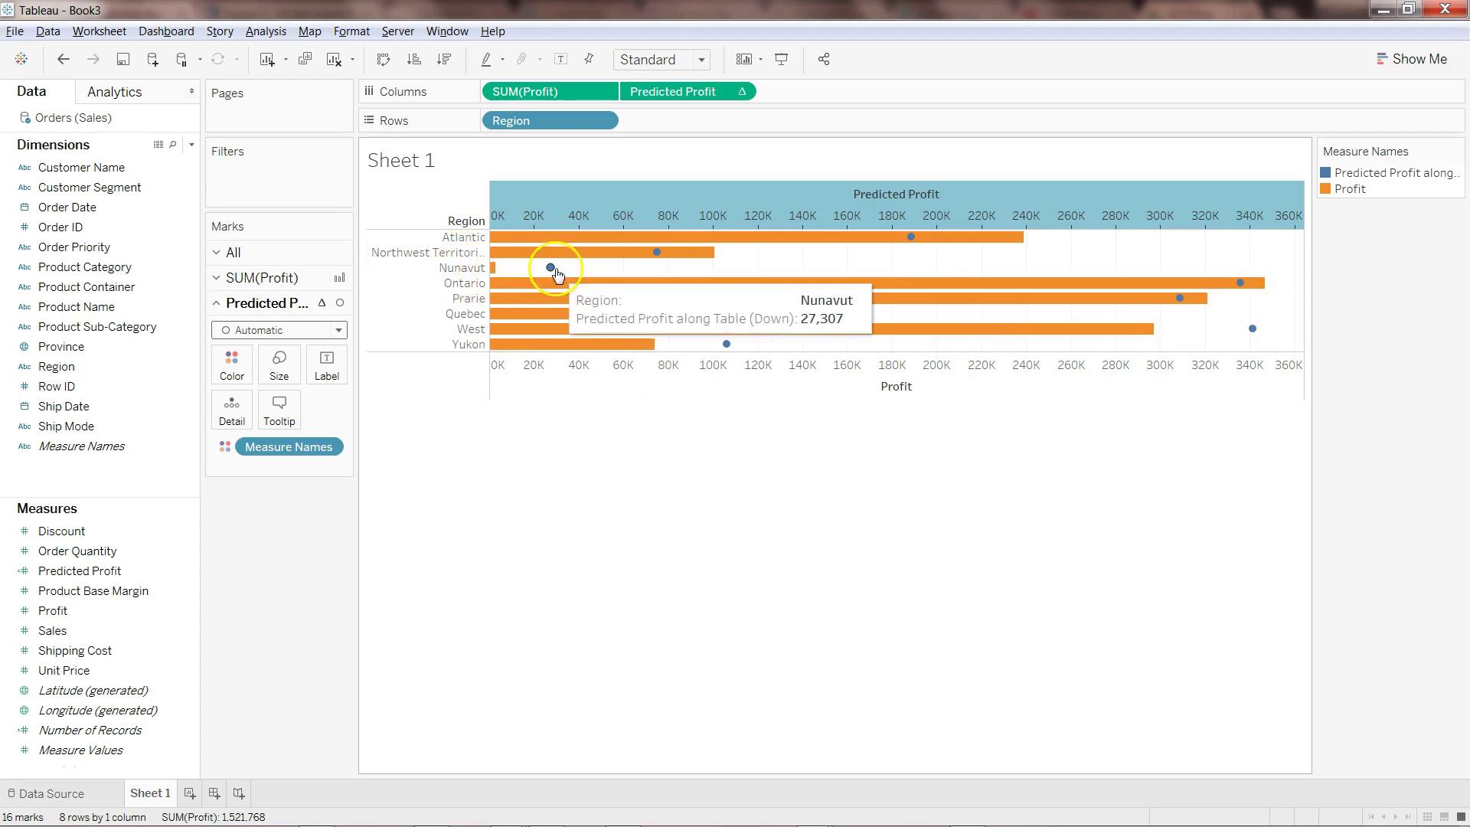
mouse_move(664, 289)
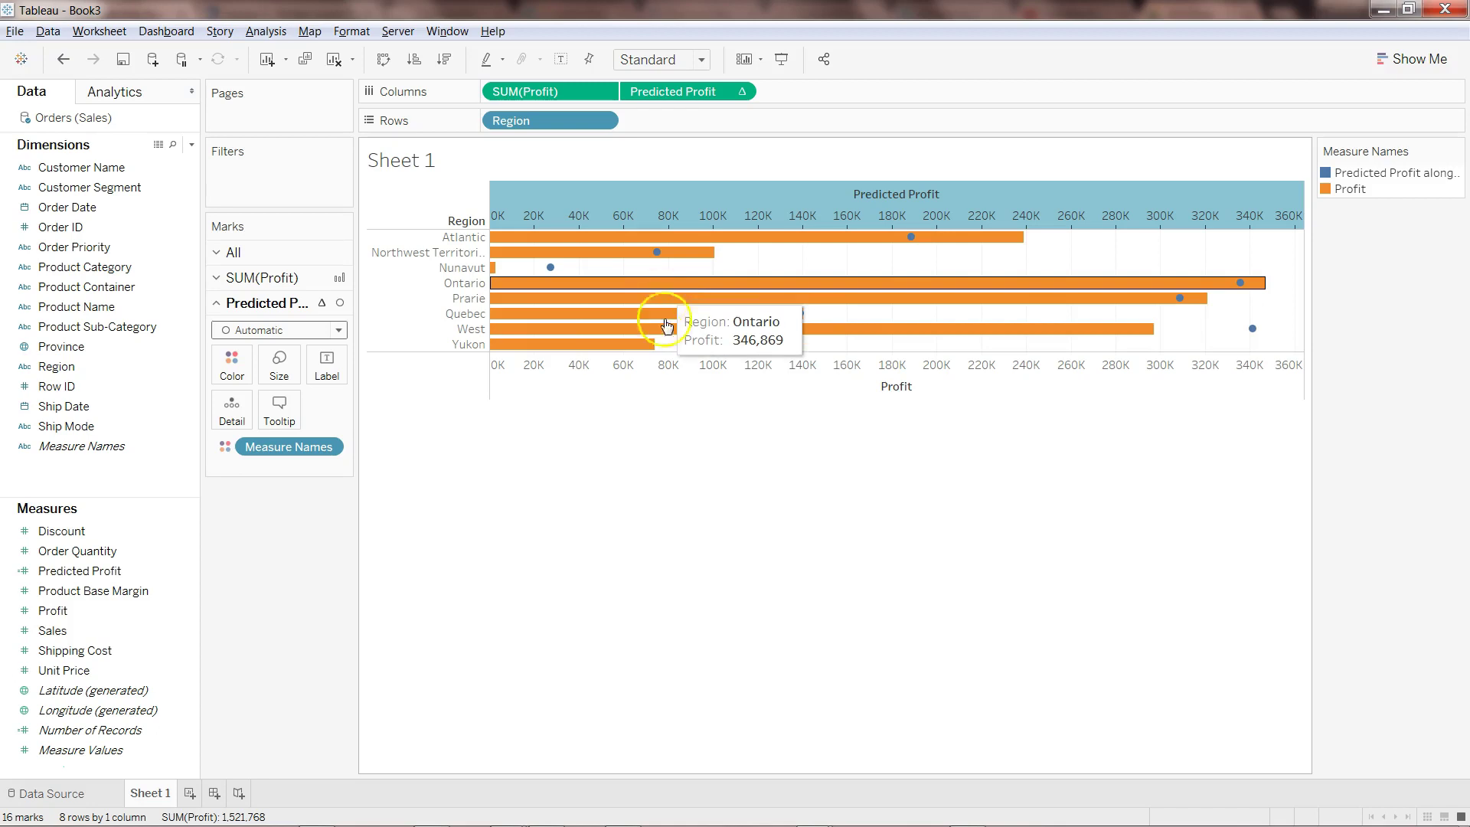
click(682, 385)
click(717, 304)
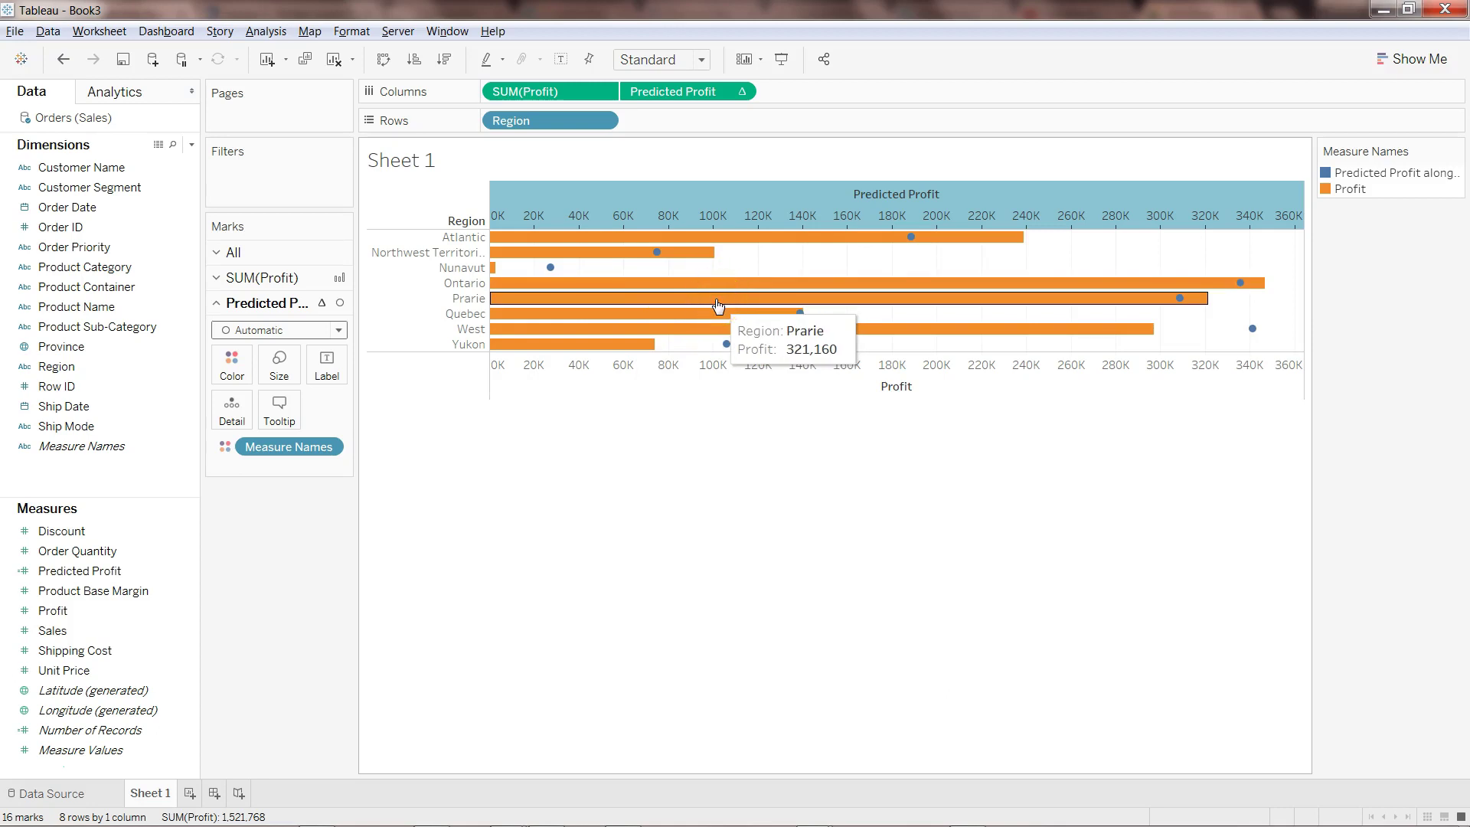
click(521, 562)
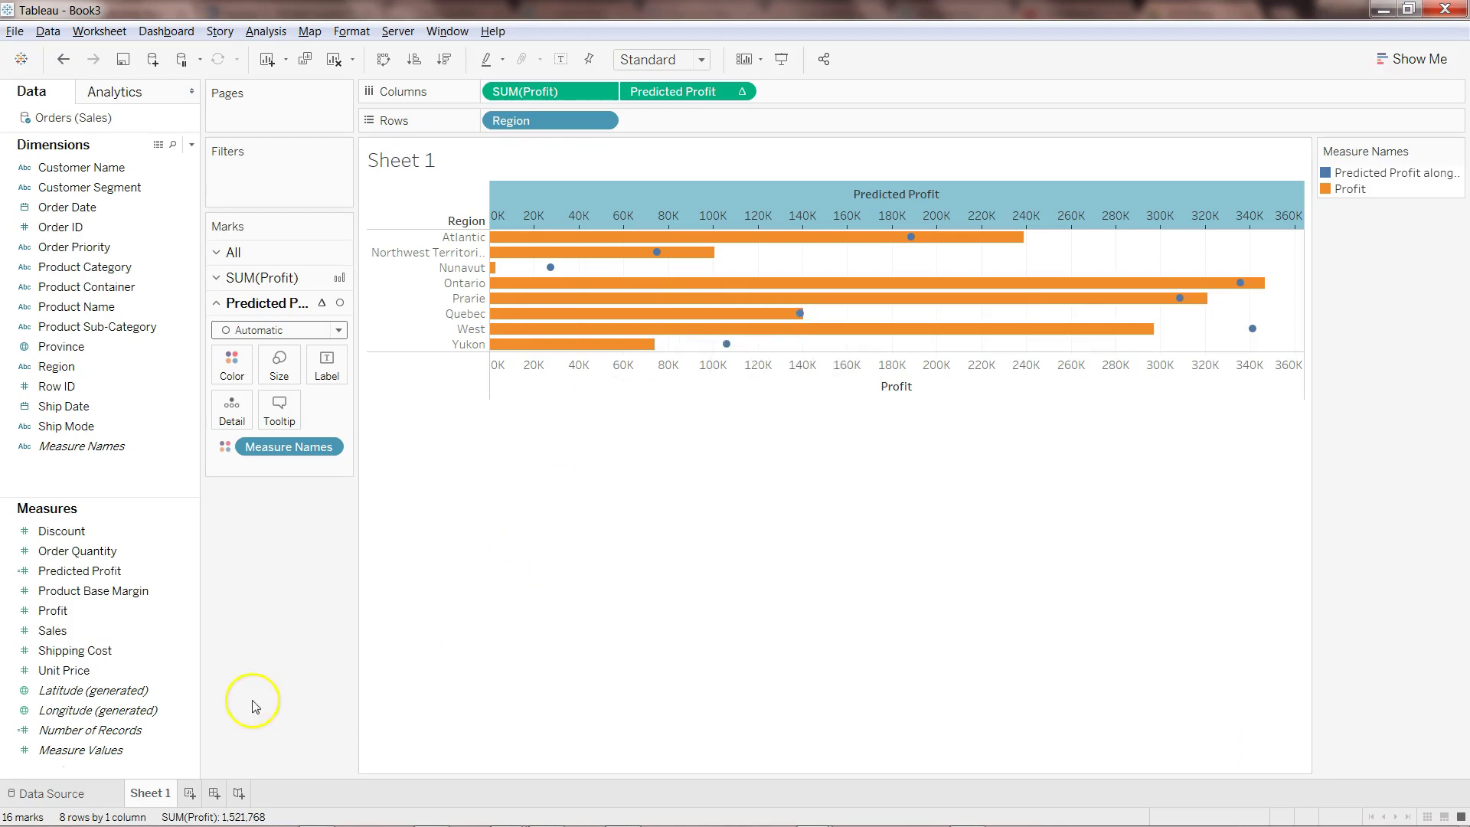
Create Sheet 2 with SUM(Profit) on Rows, Predicted Profit on Columns, and Region on Shape.
click(189, 793)
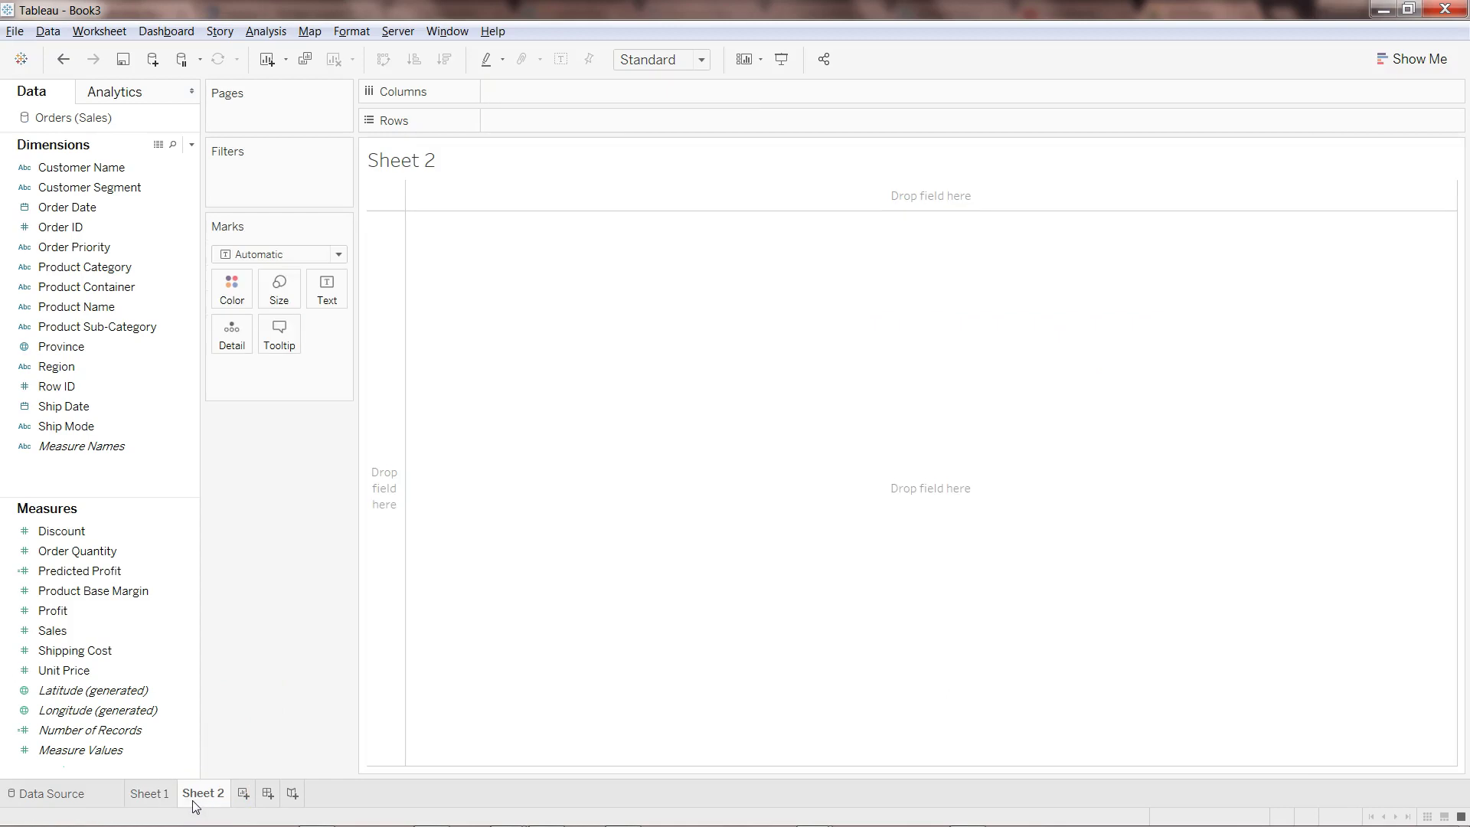
click(202, 796)
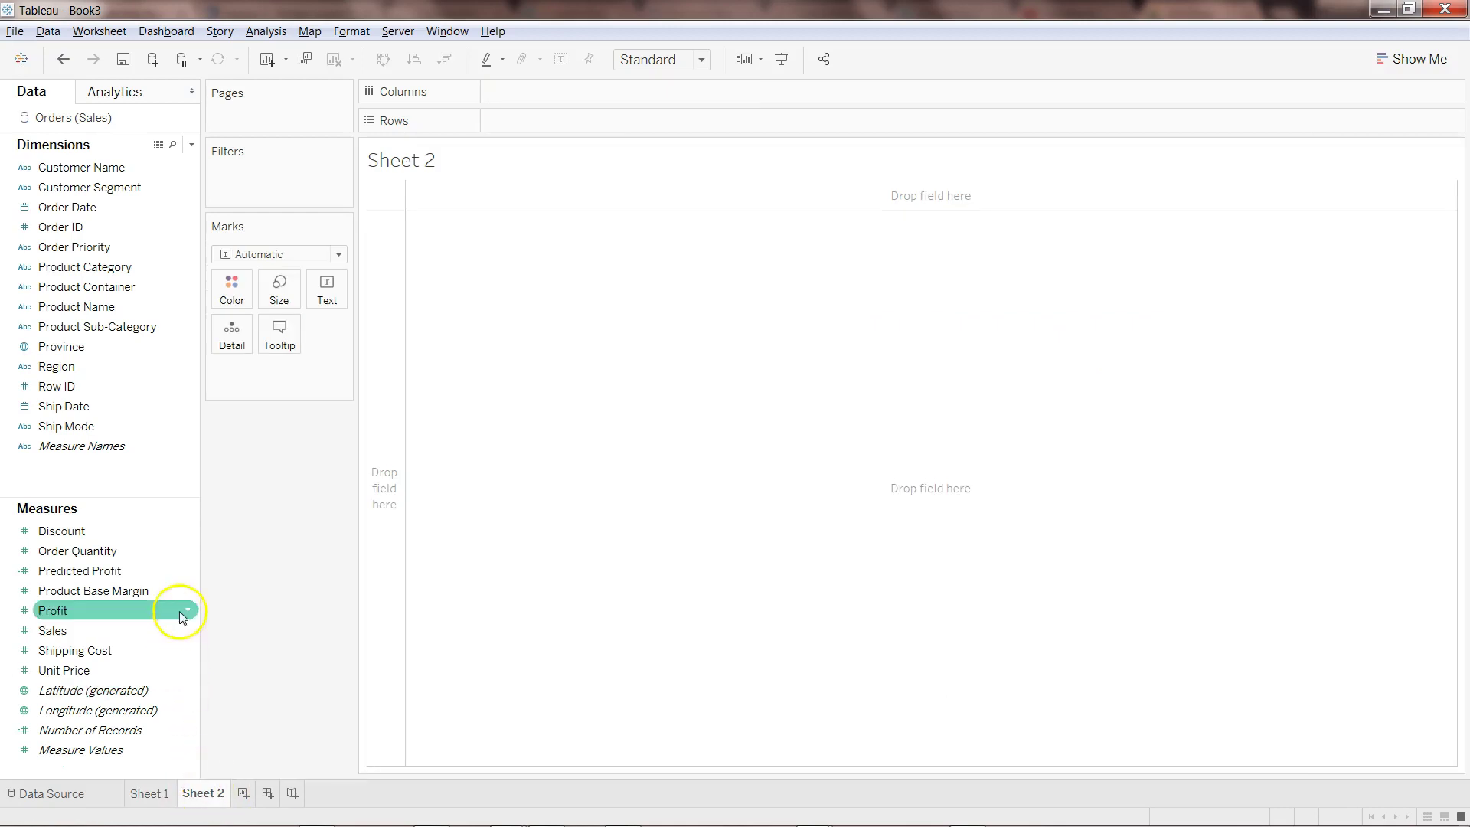
drag(150, 610, 626, 121)
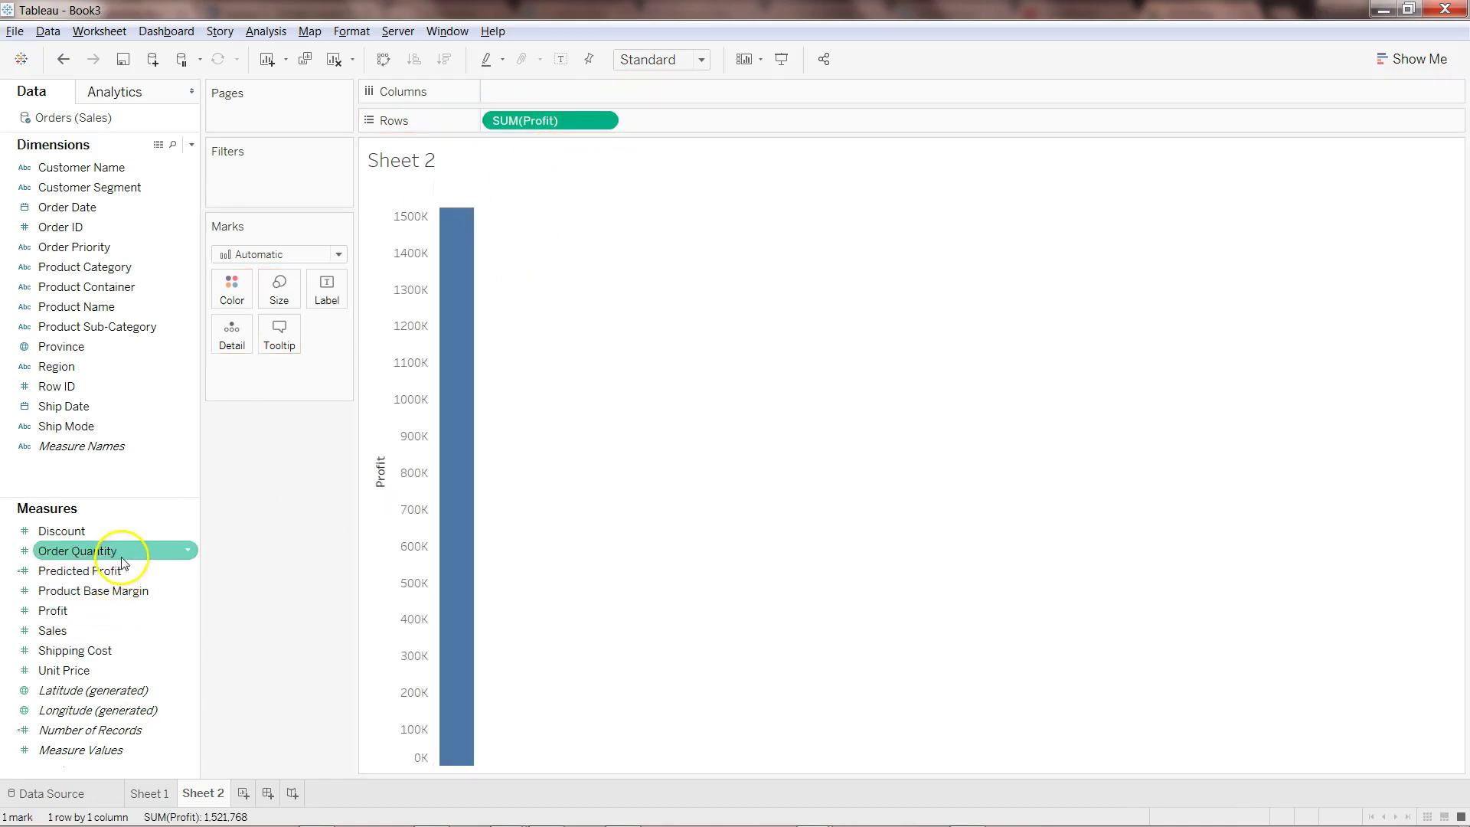
drag(122, 590, 665, 89)
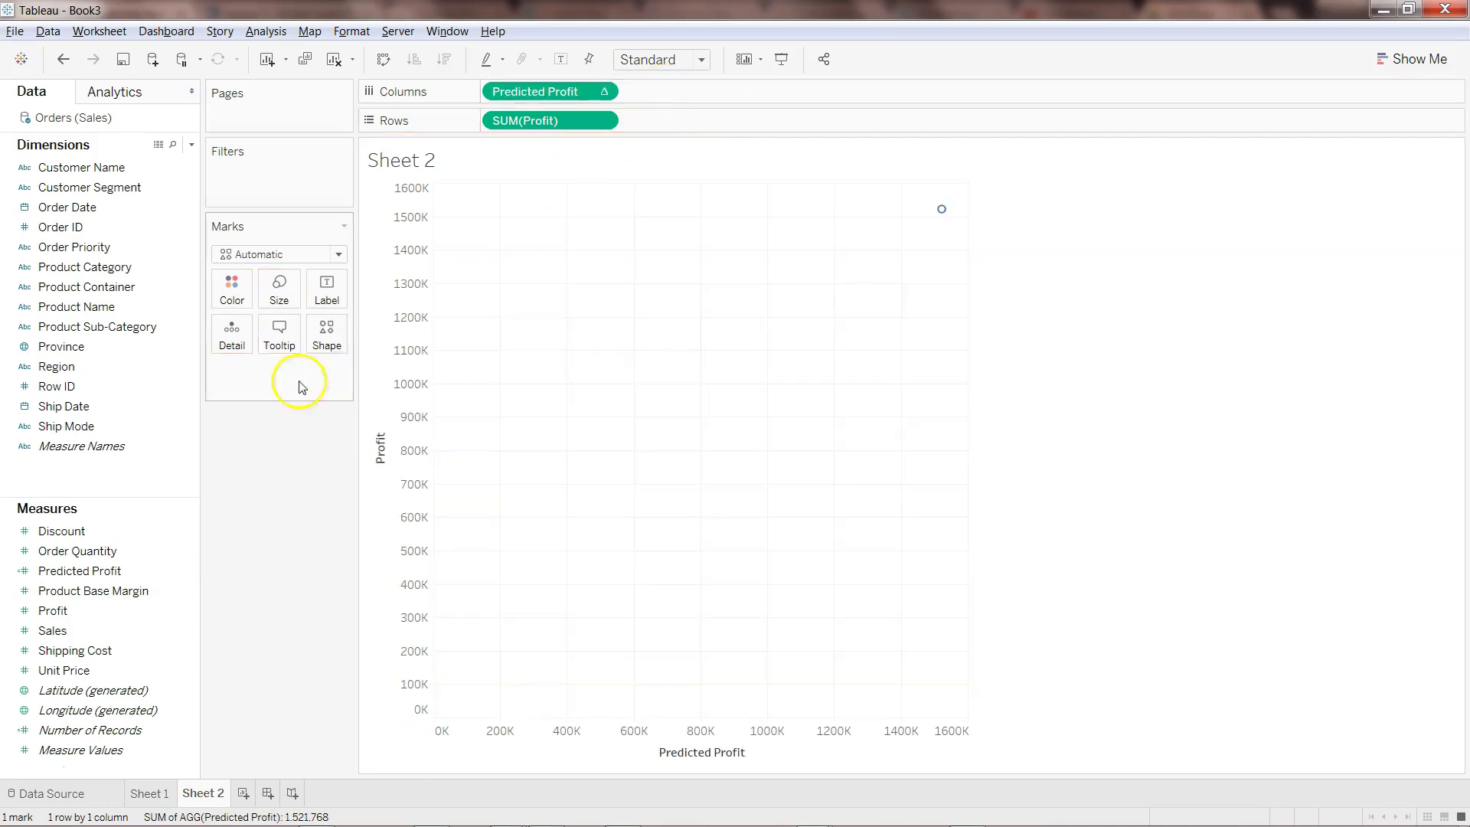
drag(124, 367, 673, 422)
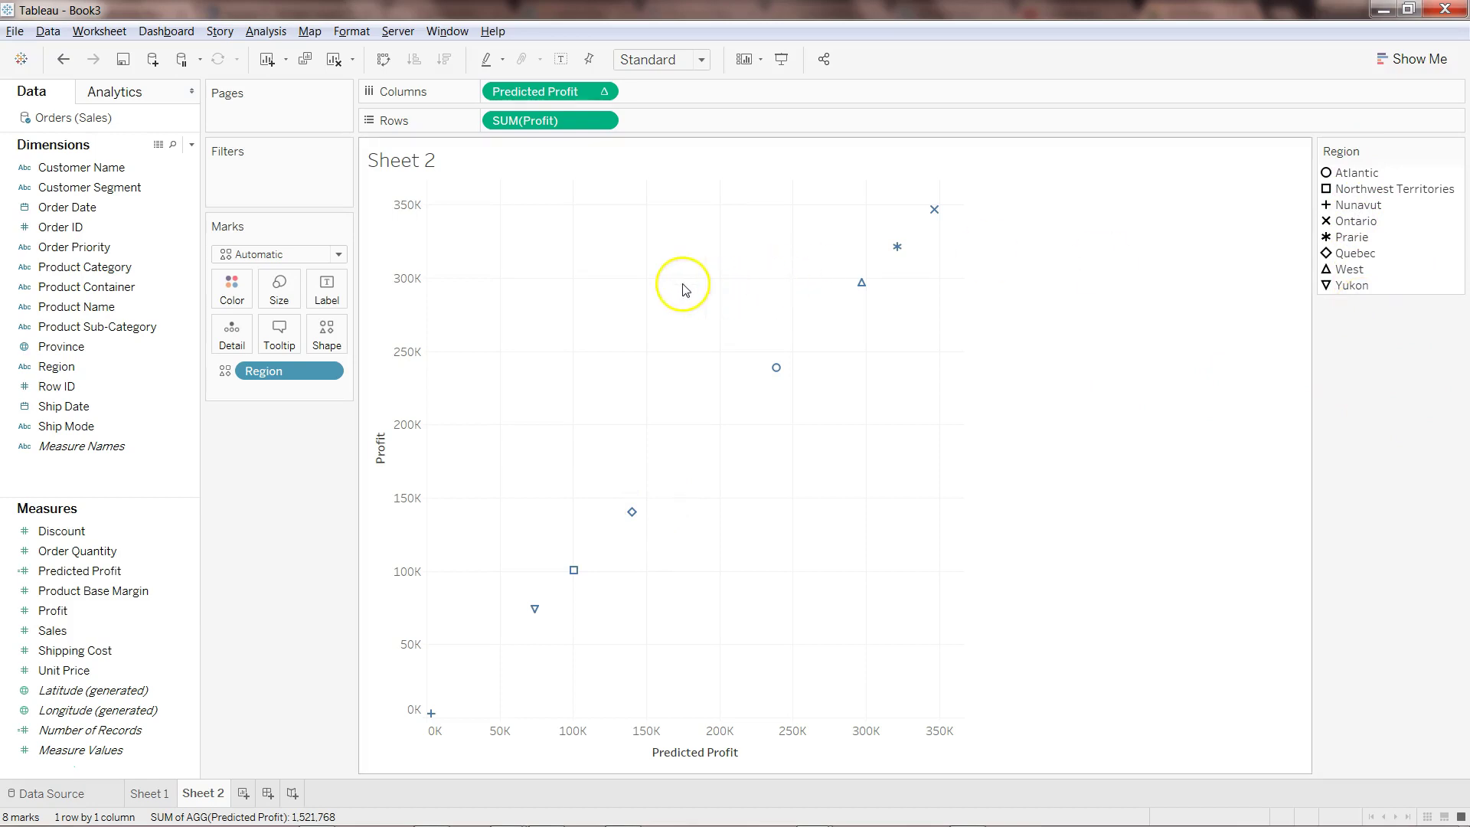
Set Predicted Profit to compute using Region.
click(604, 92)
click(608, 321)
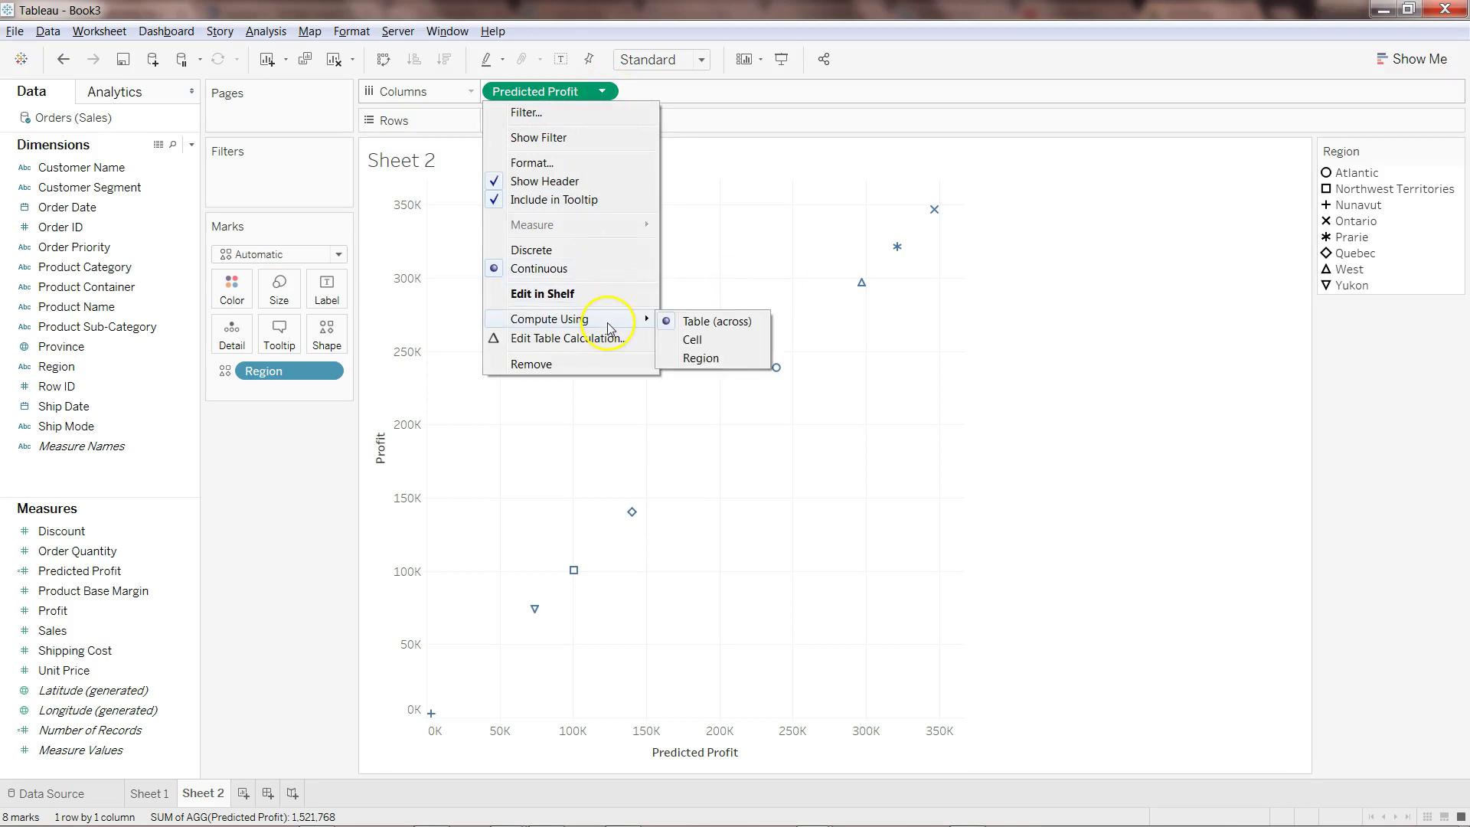
click(701, 358)
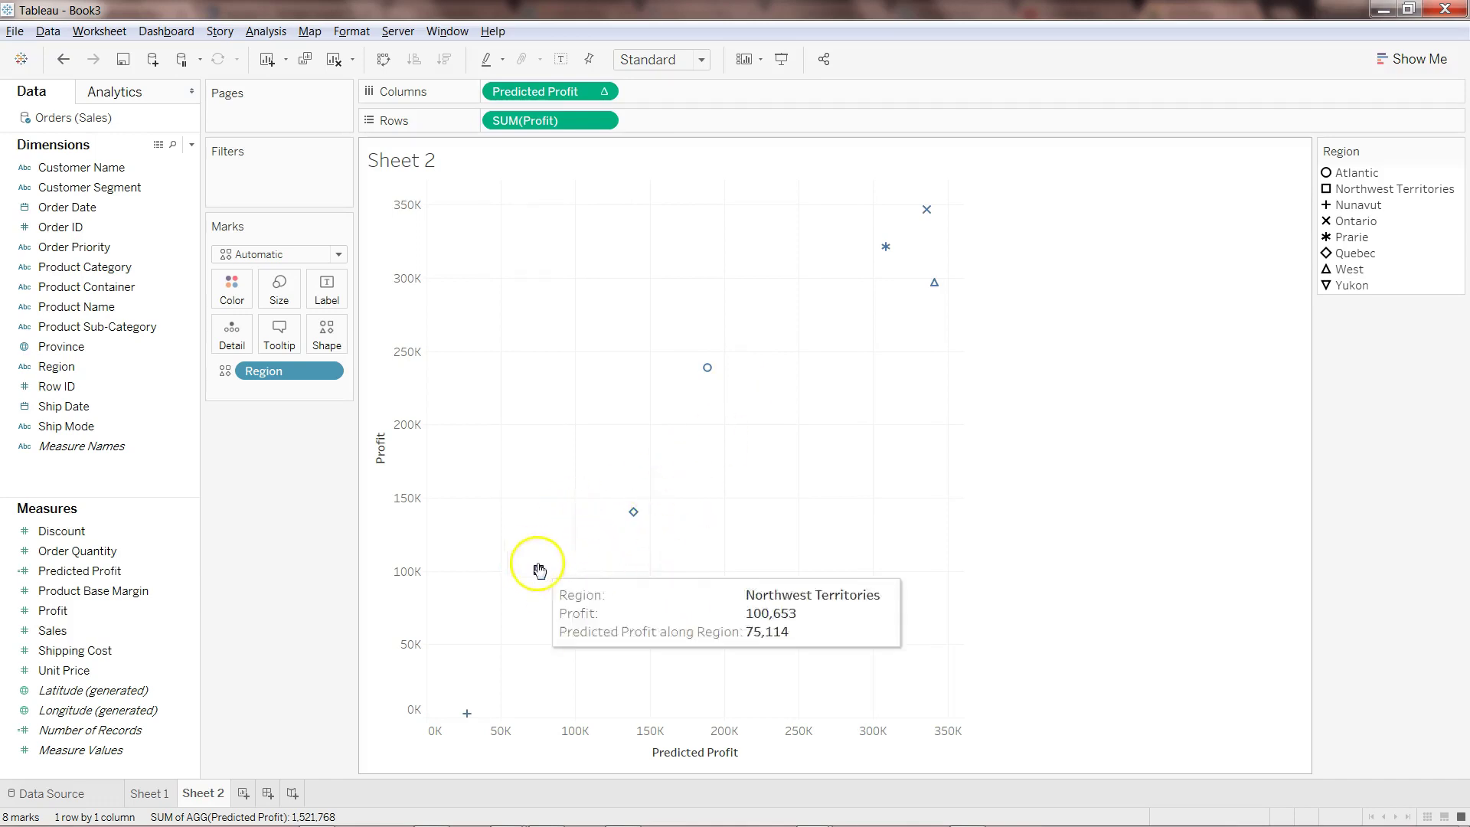
Show a linear trend line on the scatter and check its fit (R-Squared 0.938184).
mouse_move(540, 571)
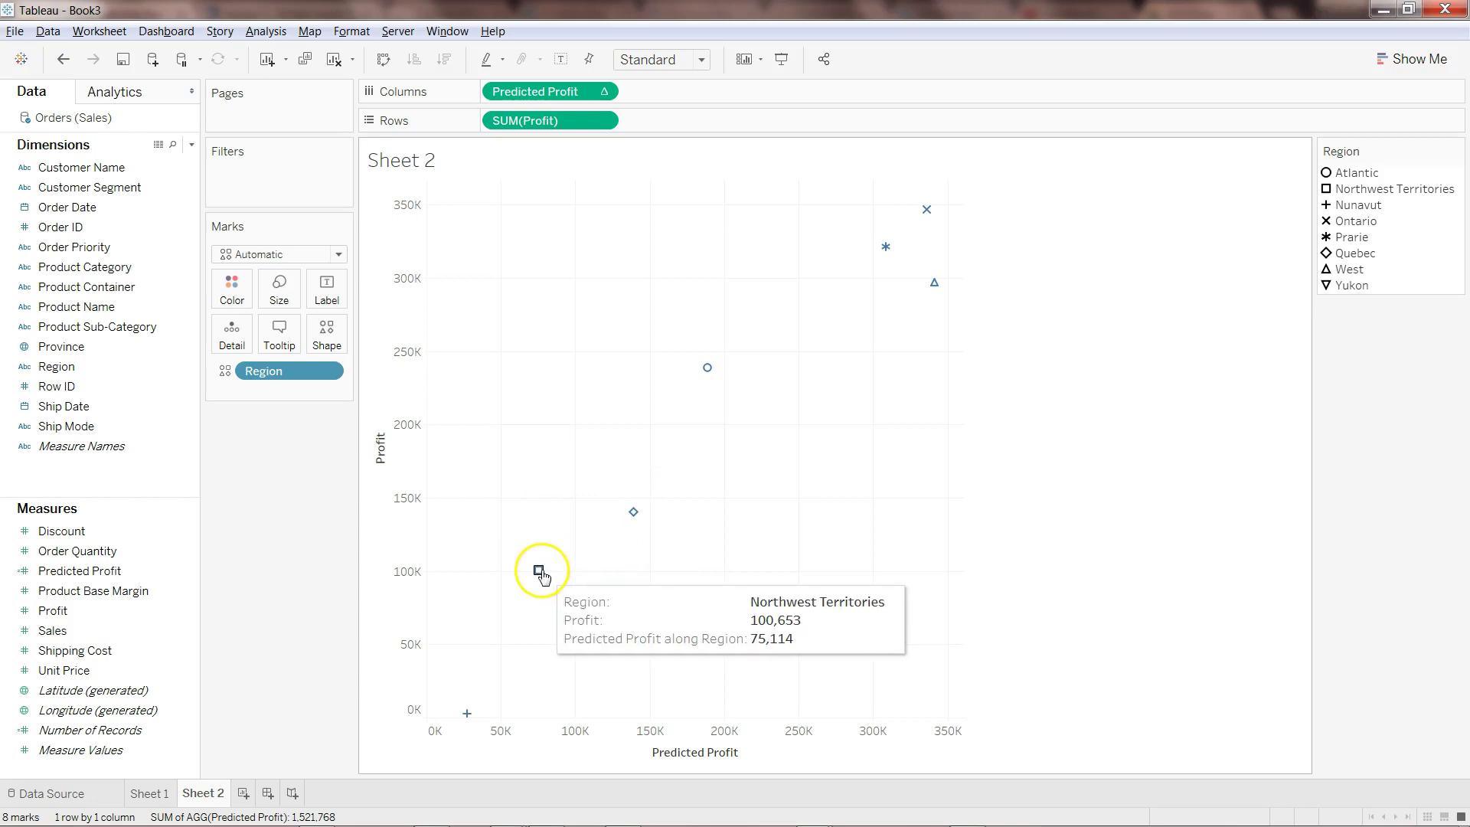
right_click(580, 571)
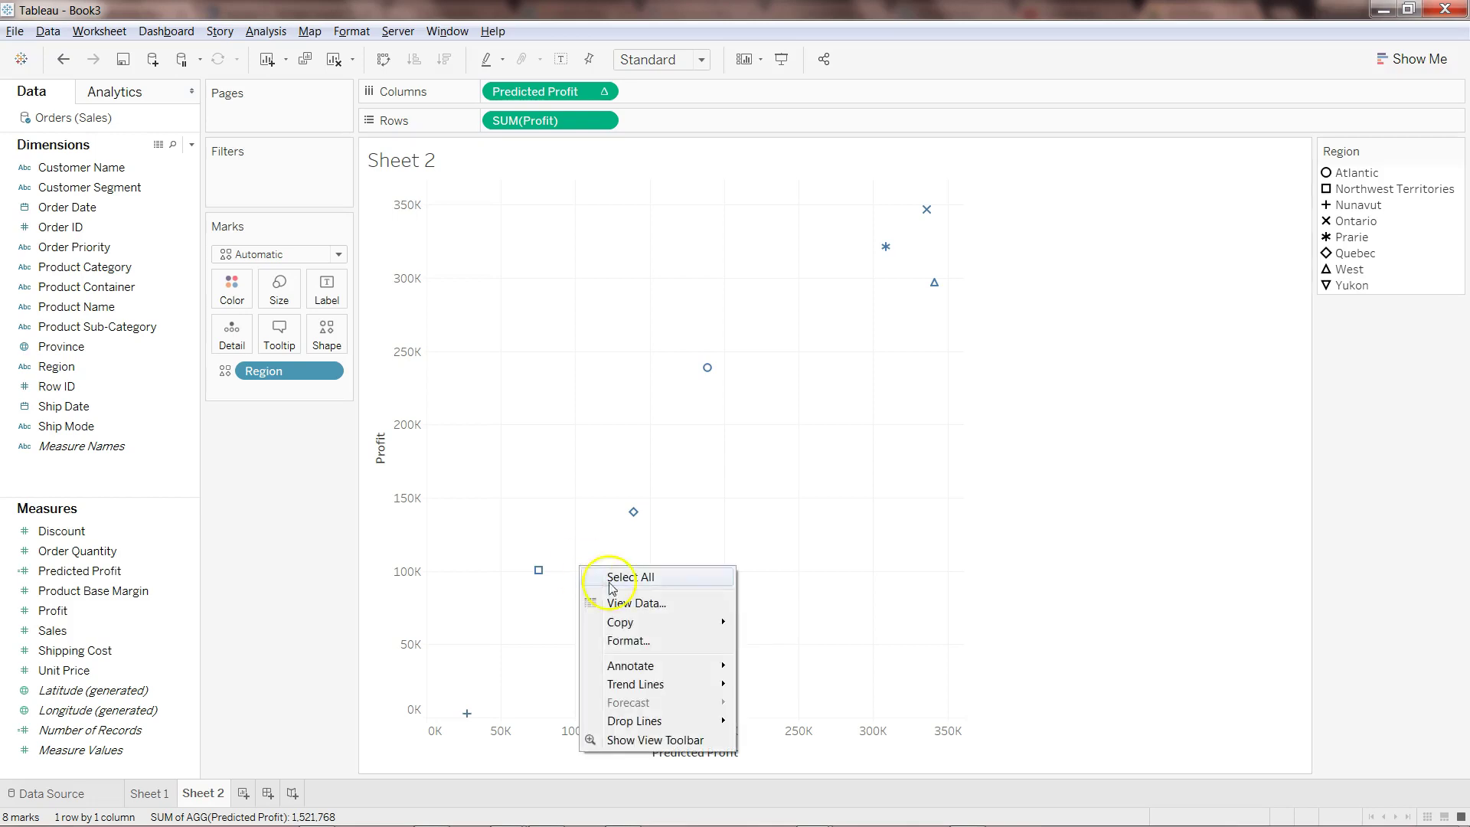
click(689, 691)
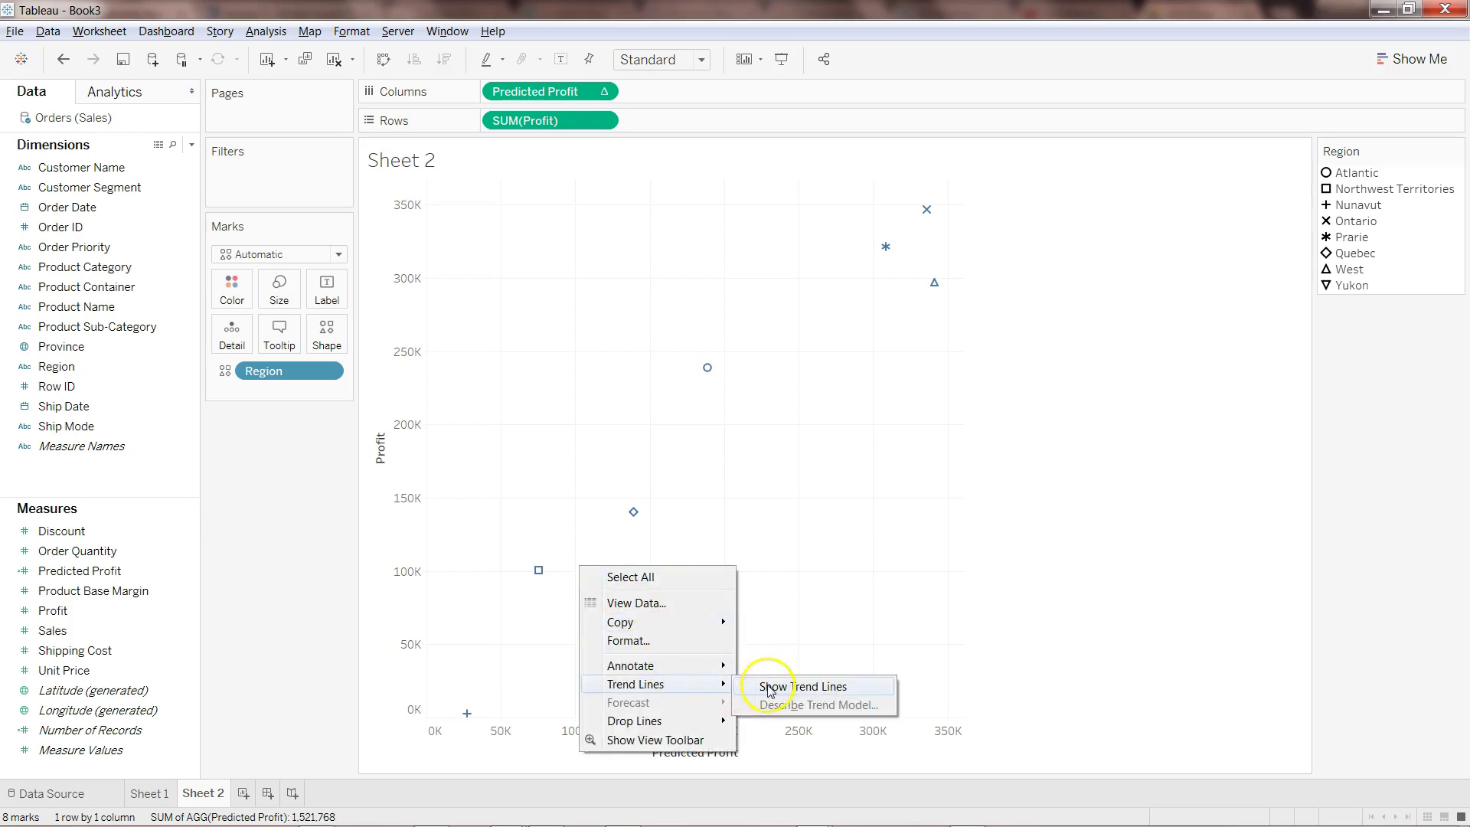
click(771, 688)
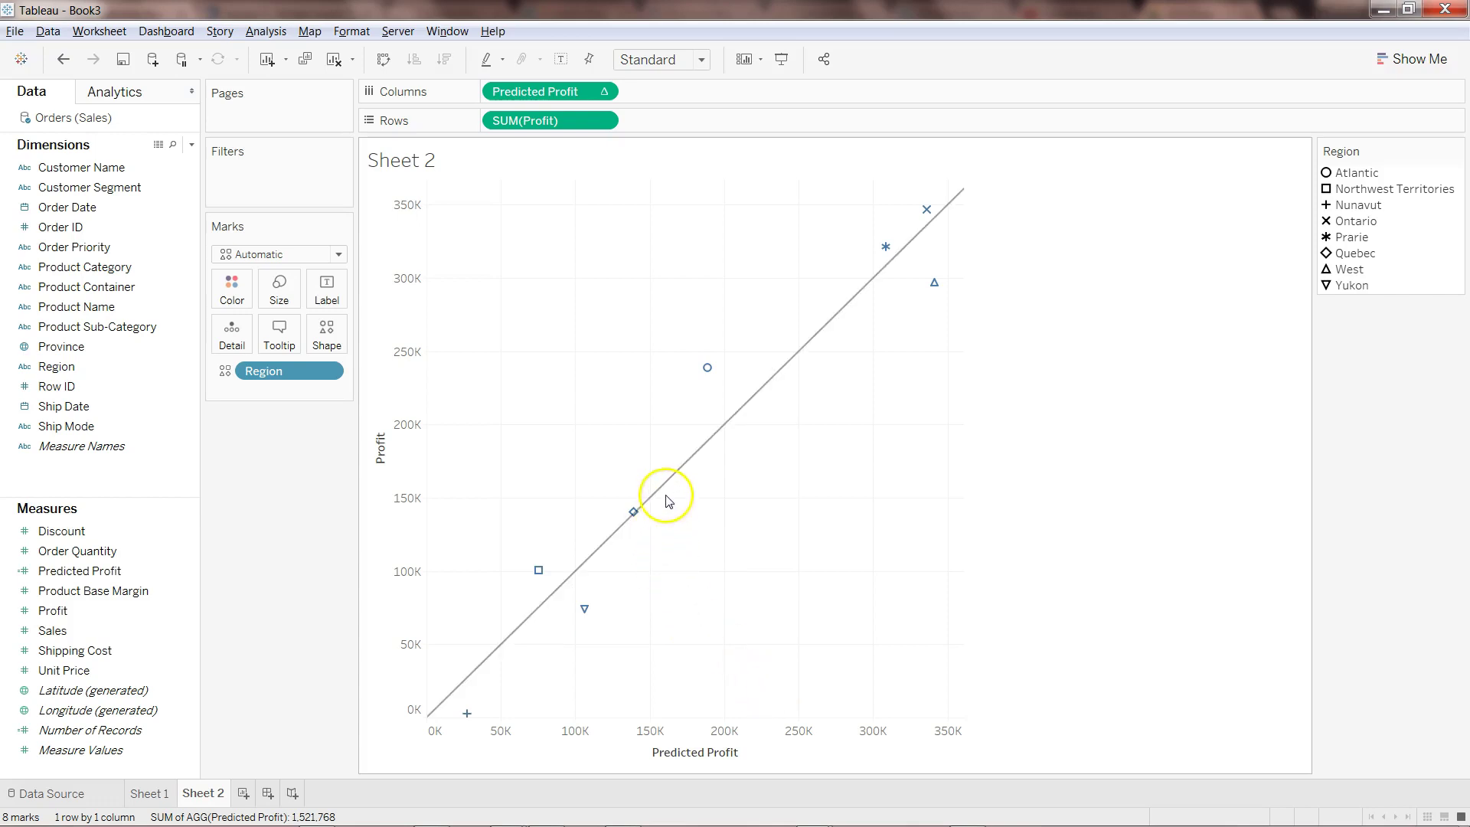
mouse_move(670, 494)
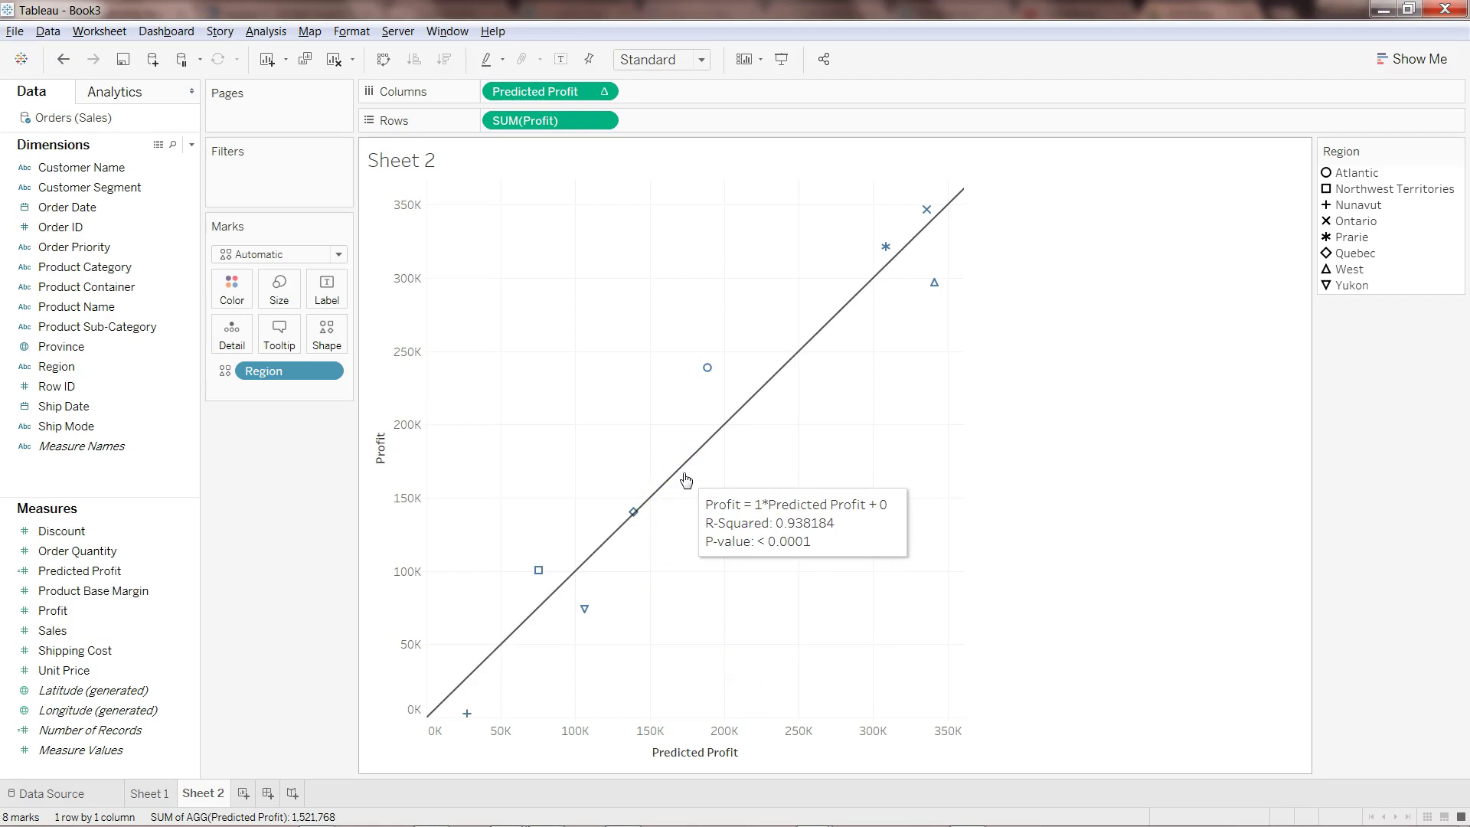
click(685, 473)
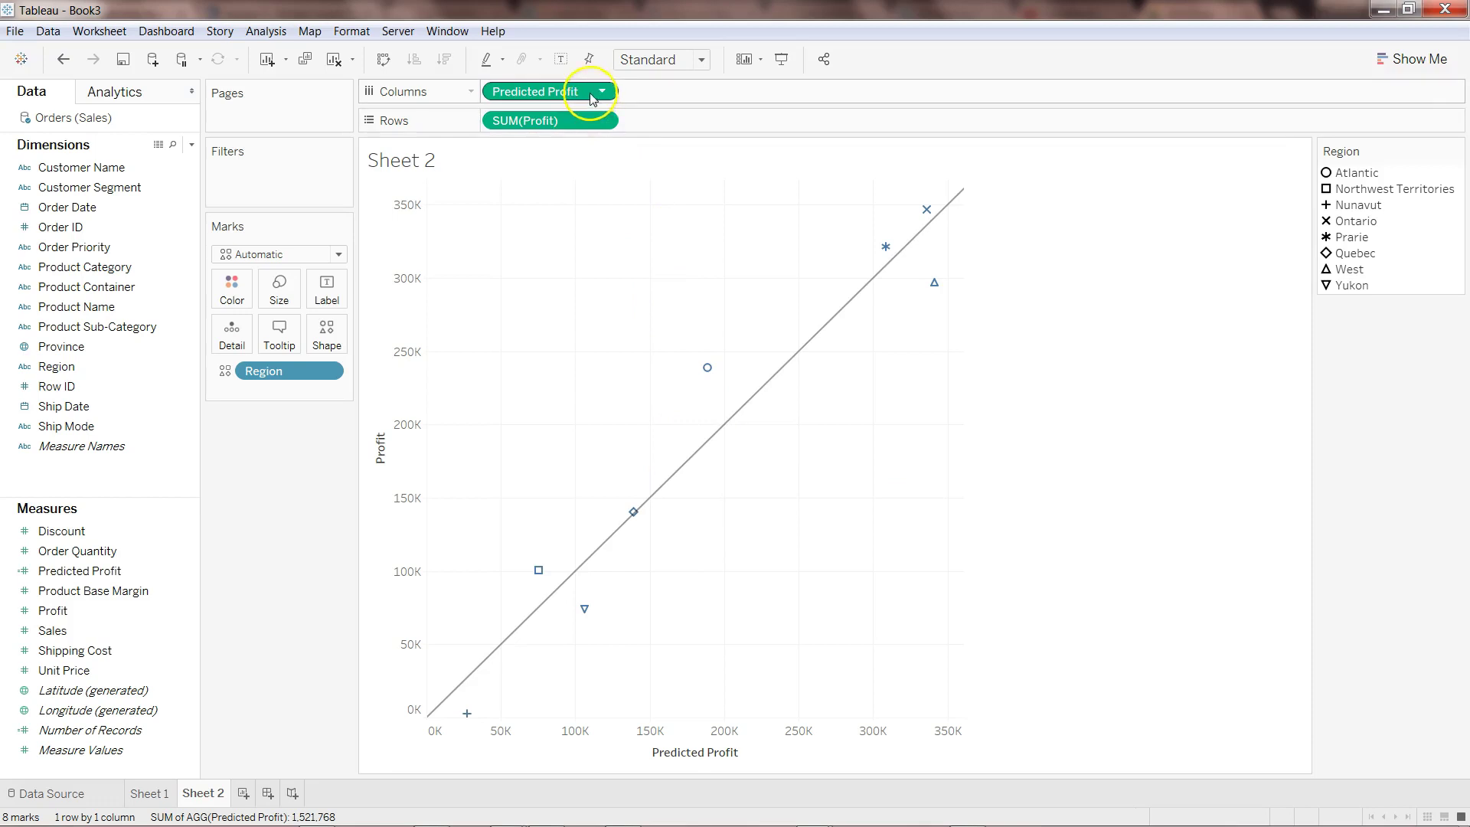
Move Predicted Profit to Rows so the trend line reads Predicted Profit = 0.938184*Profit + 11758.7.
drag(590, 98, 560, 93)
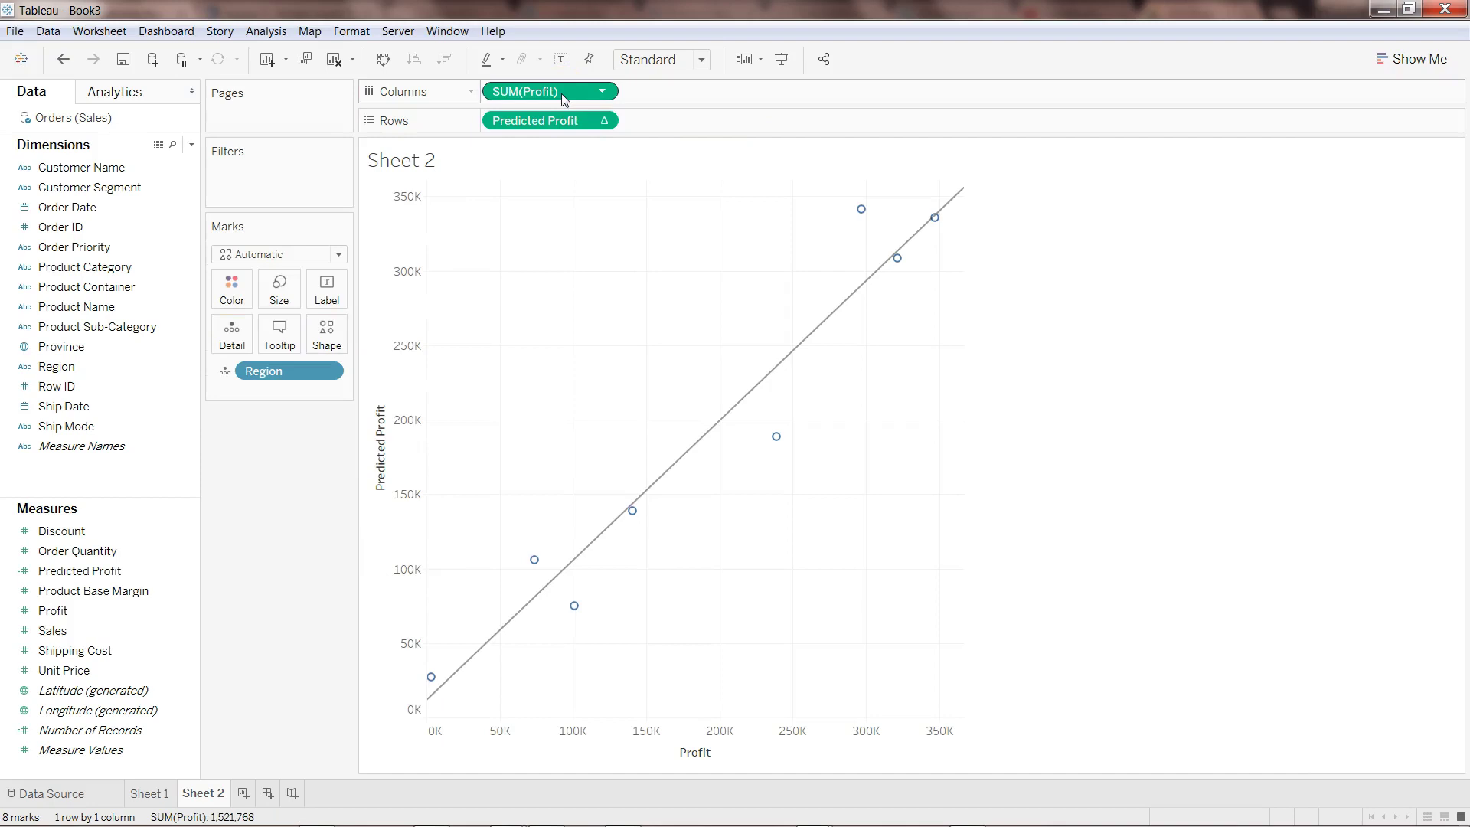
mouse_move(698, 448)
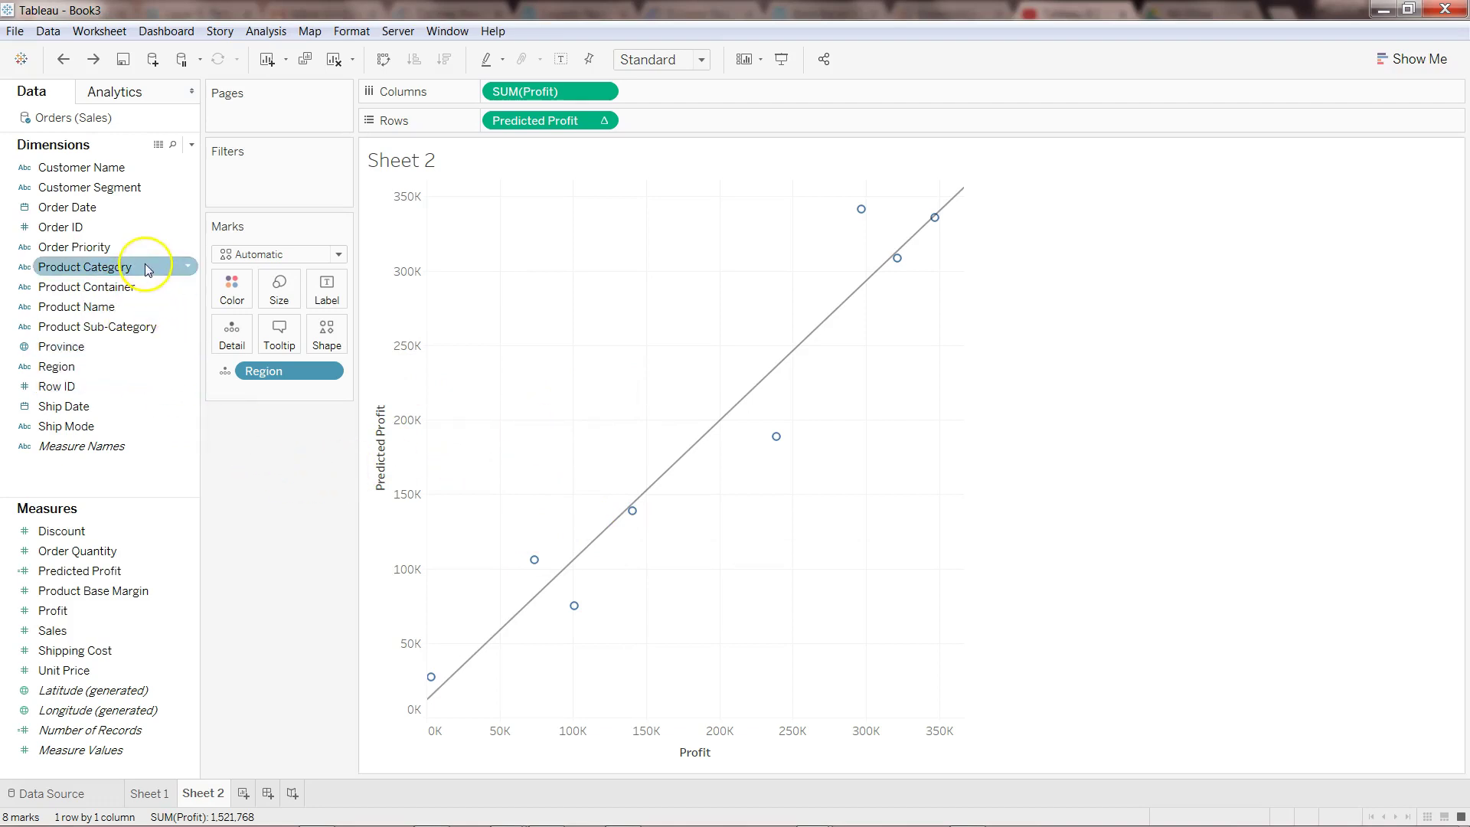
Colour marks by Product Category, giving Furniture, Office Supplies and Technology separate trend lines.
drag(146, 267, 231, 286)
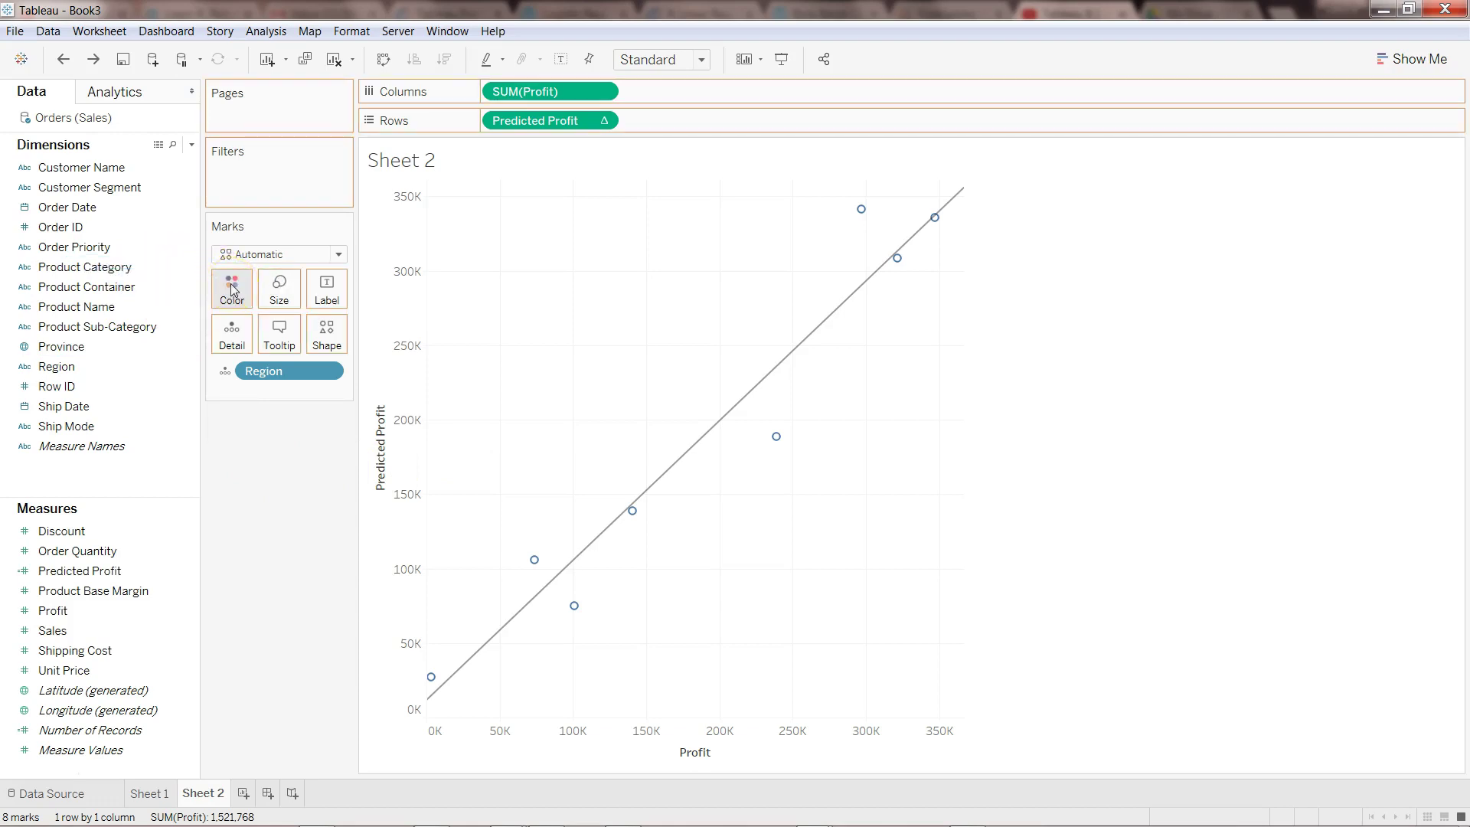
mouse_move(558, 559)
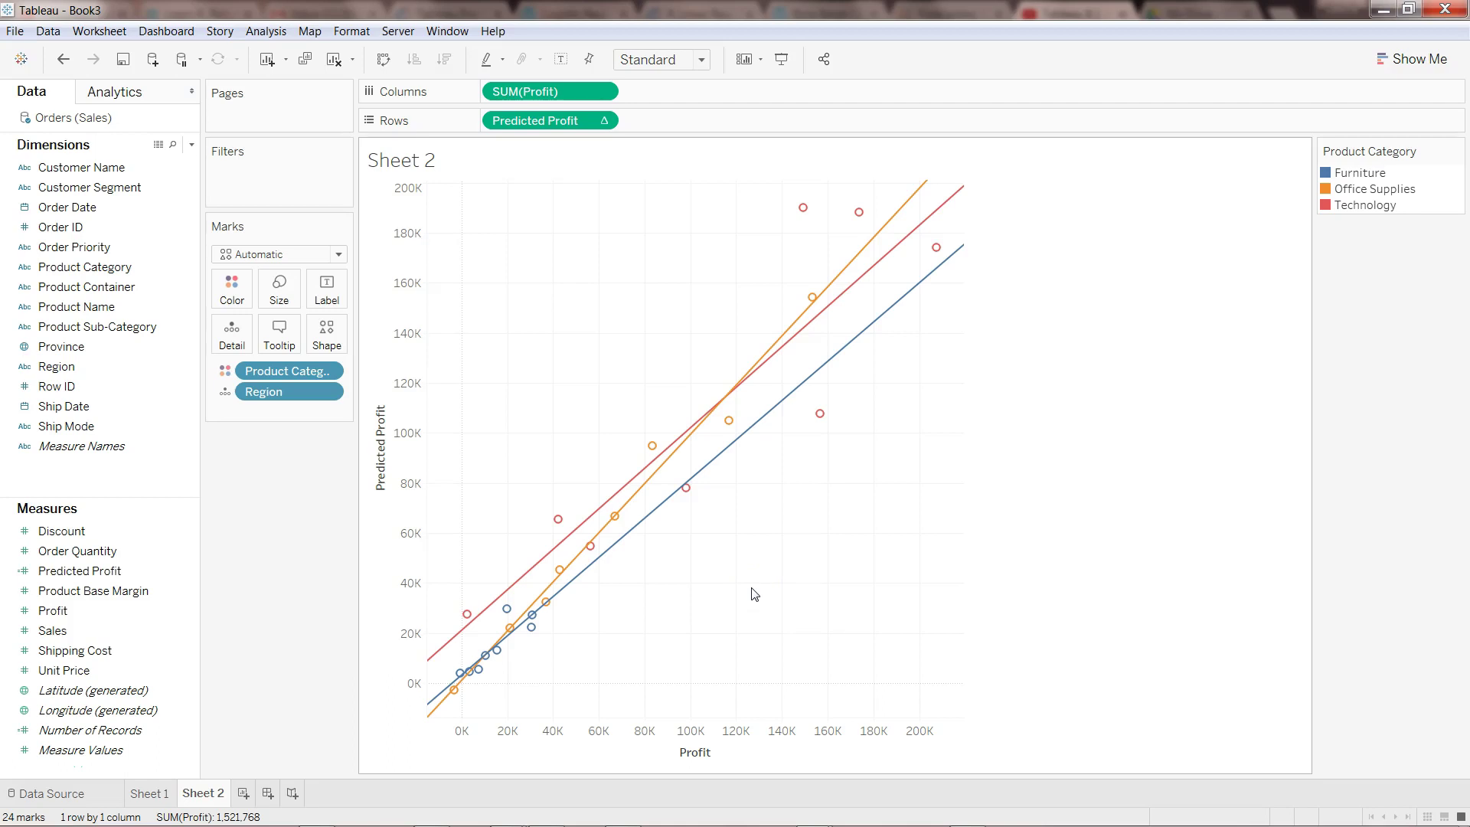
click(288, 470)
click(702, 603)
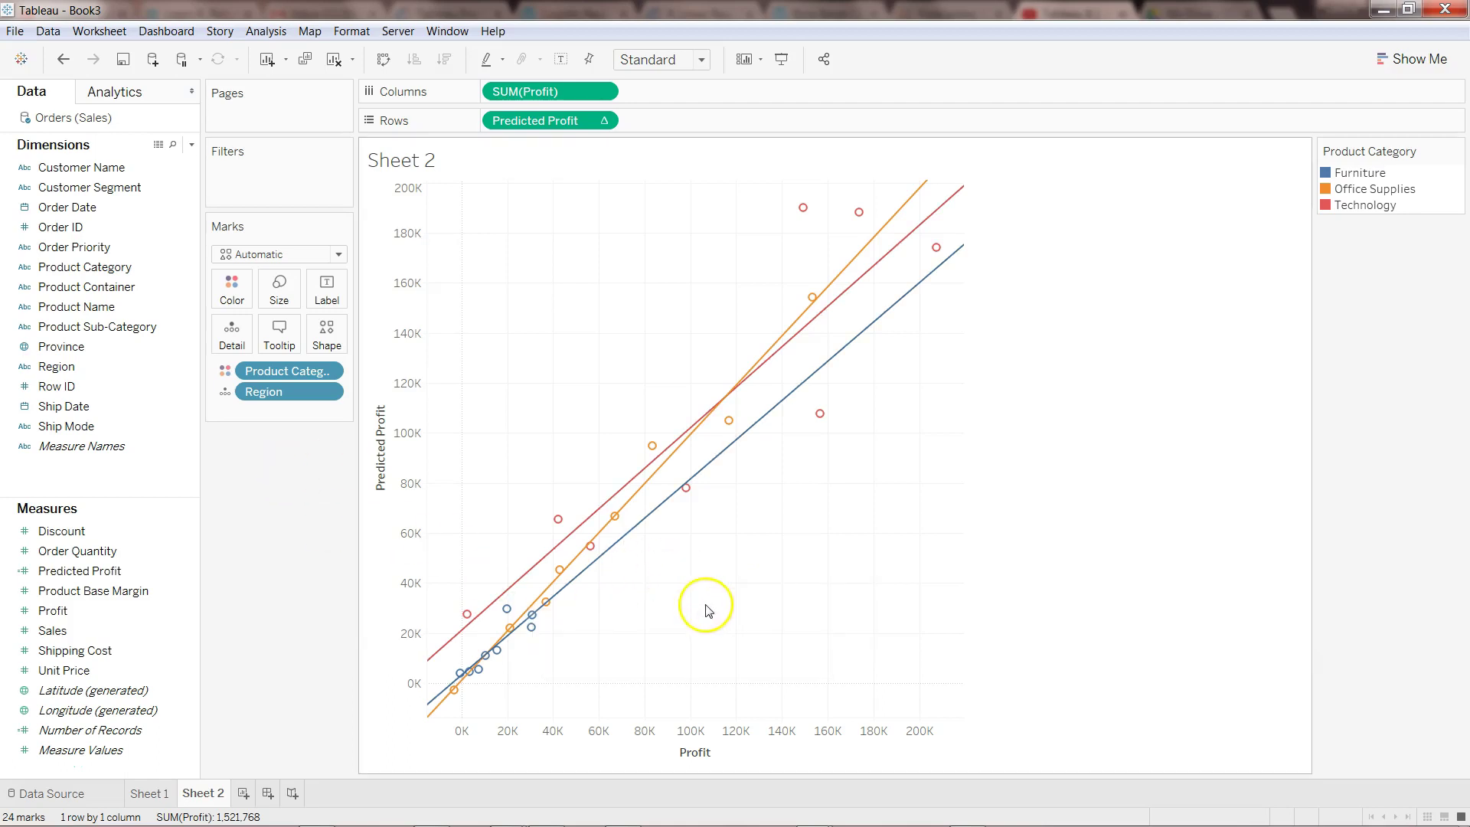